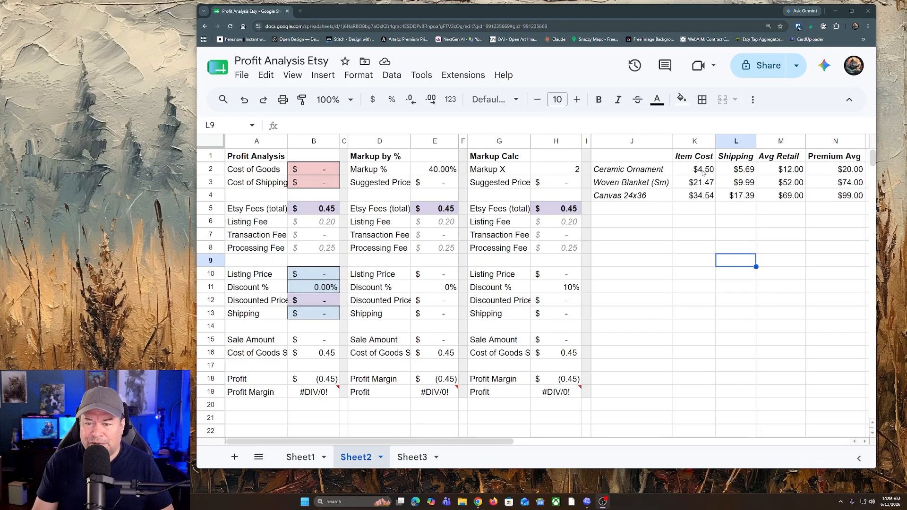
Step: Review the item cost, shipping, average retail and premium prices for the ceramic ornament, woven blanket and 24x36 canvas
drag(693, 171, 845, 171)
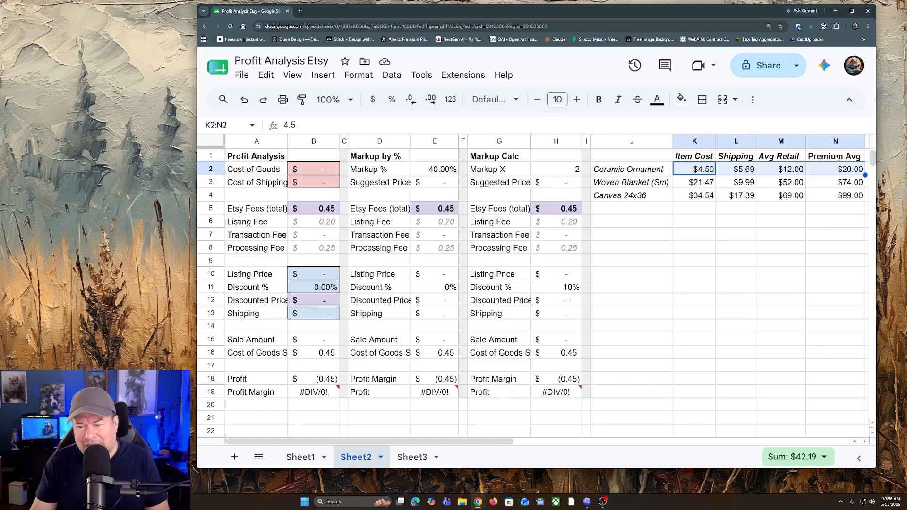
click(629, 189)
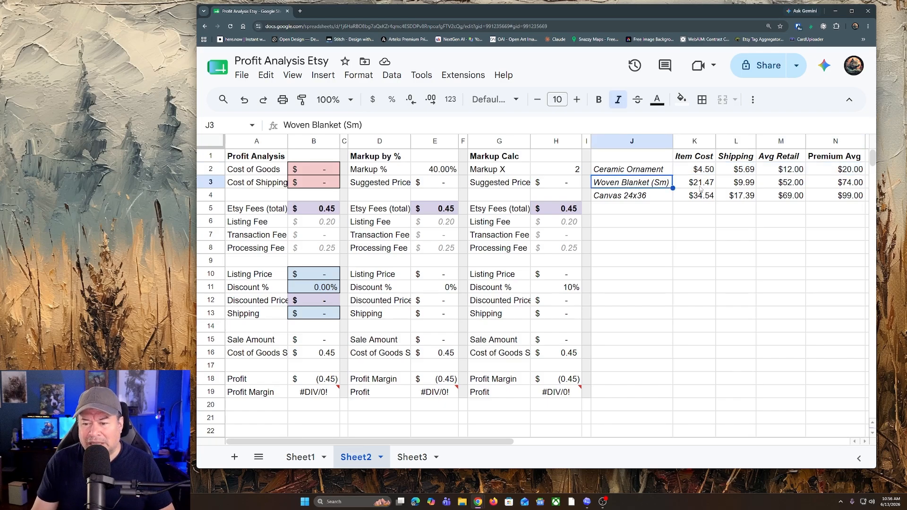
click(701, 186)
key(shift+Right)
key(shift+Right)
key(shift+Right)
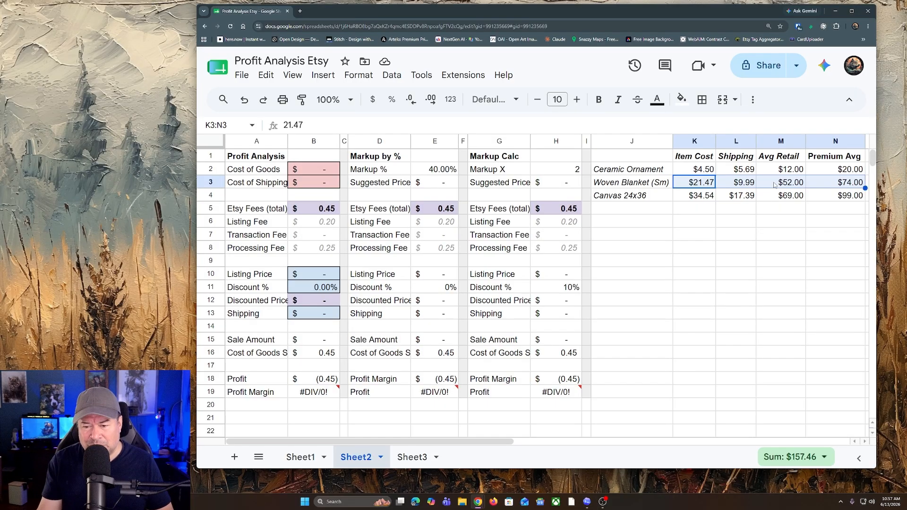
click(630, 196)
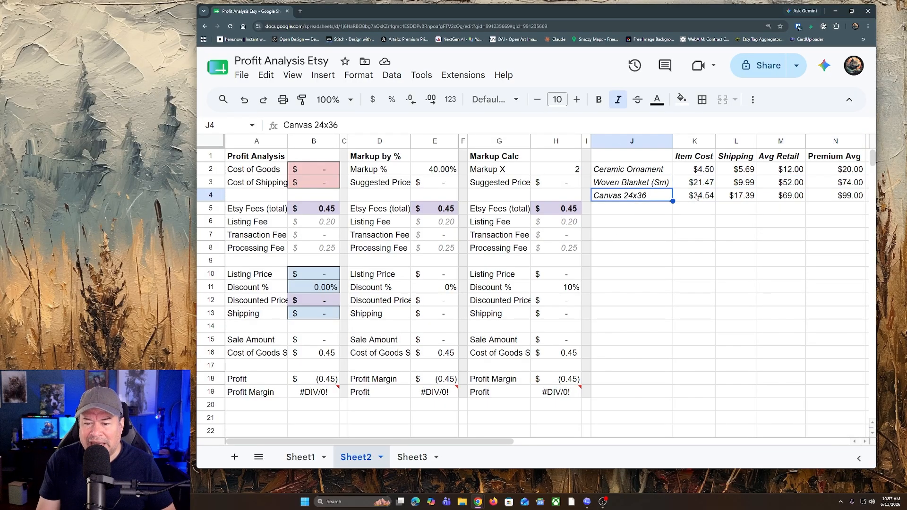
drag(695, 197, 832, 197)
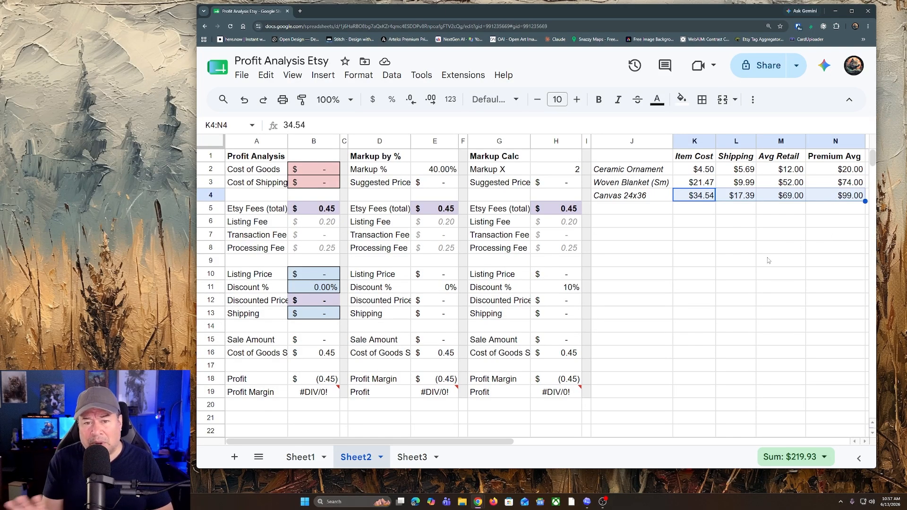
click(770, 273)
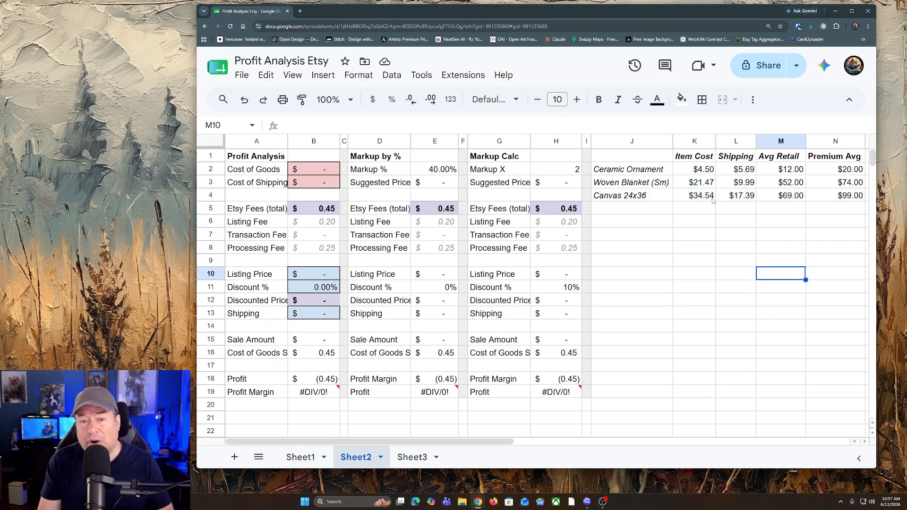
drag(688, 169, 733, 199)
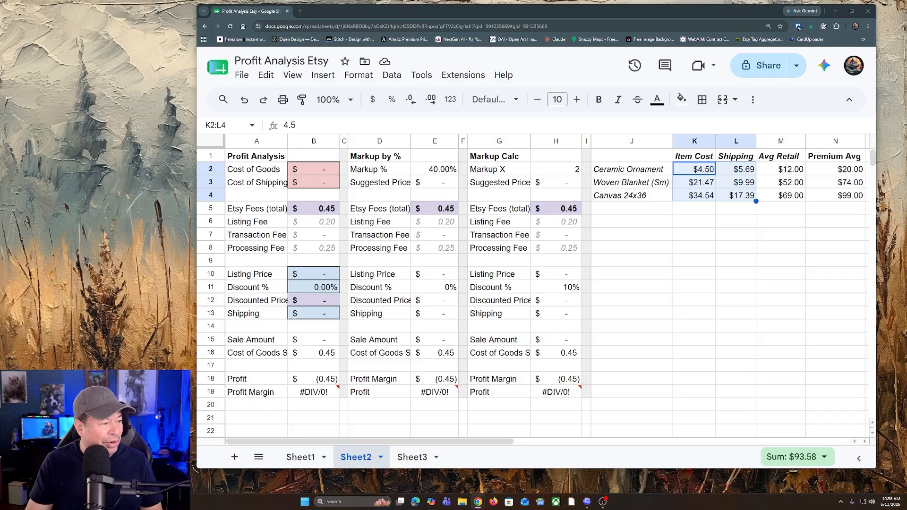
Step: Switch to the Etsy listings window and review the watercolor pet ornament's price and the watercolor house ornament's price and shipping cost
drag(0, 137, 528, 51)
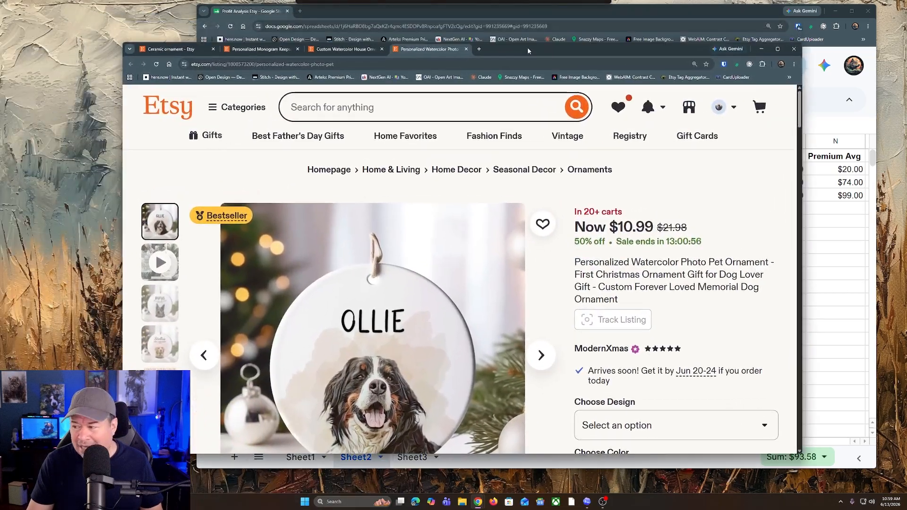
scroll(466, 299, down, 1)
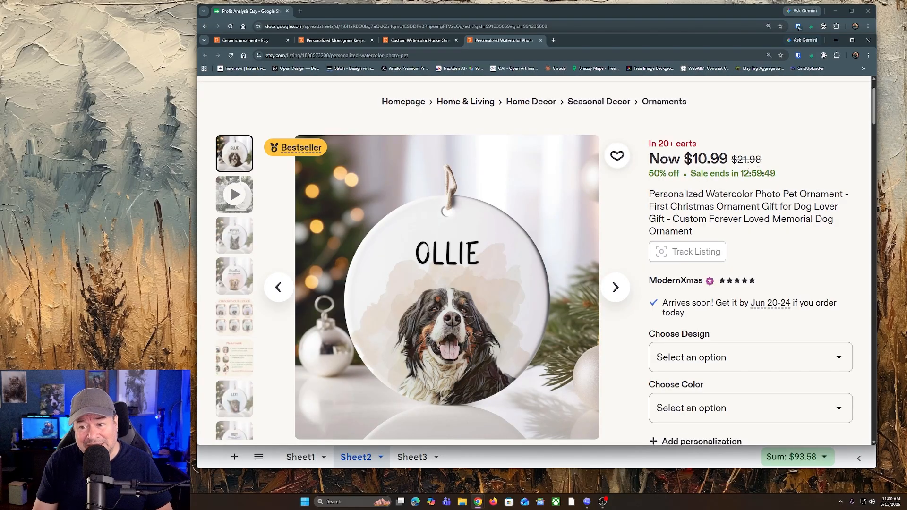
click(428, 42)
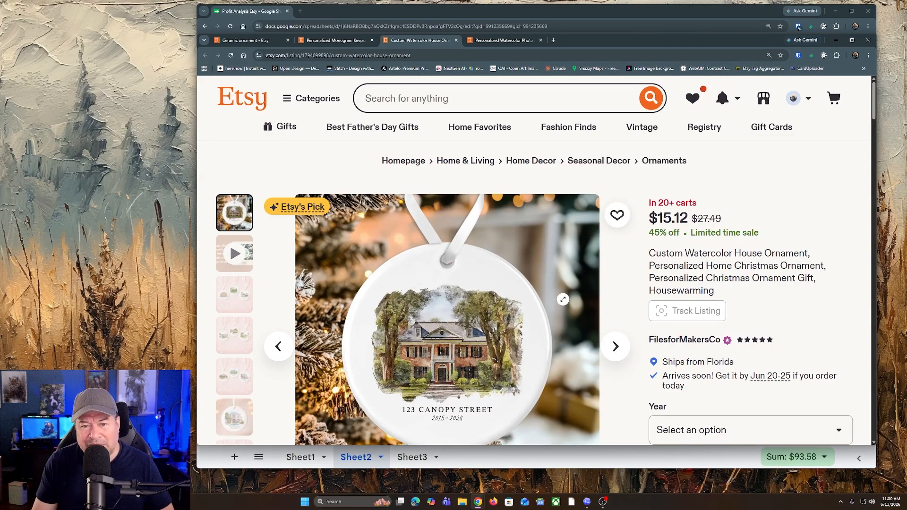
scroll(563, 299, down, 1)
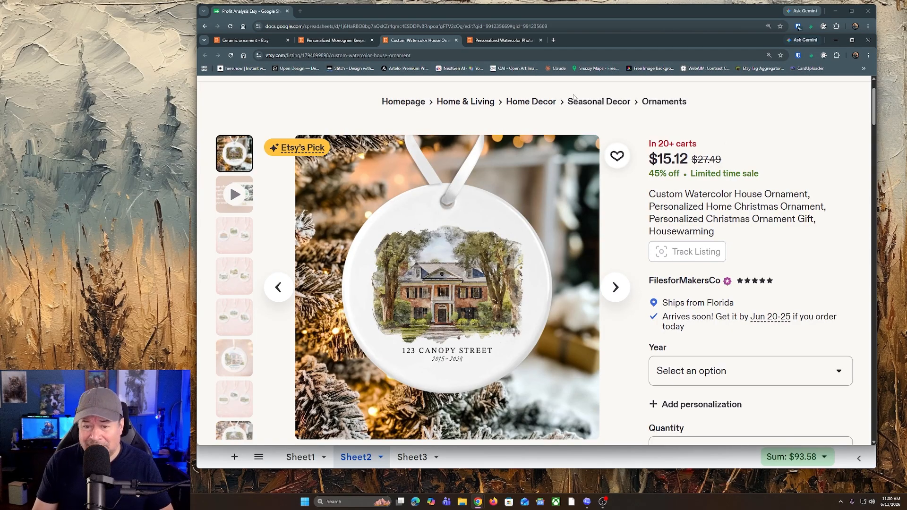
scroll(735, 273, down, 1)
scroll(742, 331, down, 15)
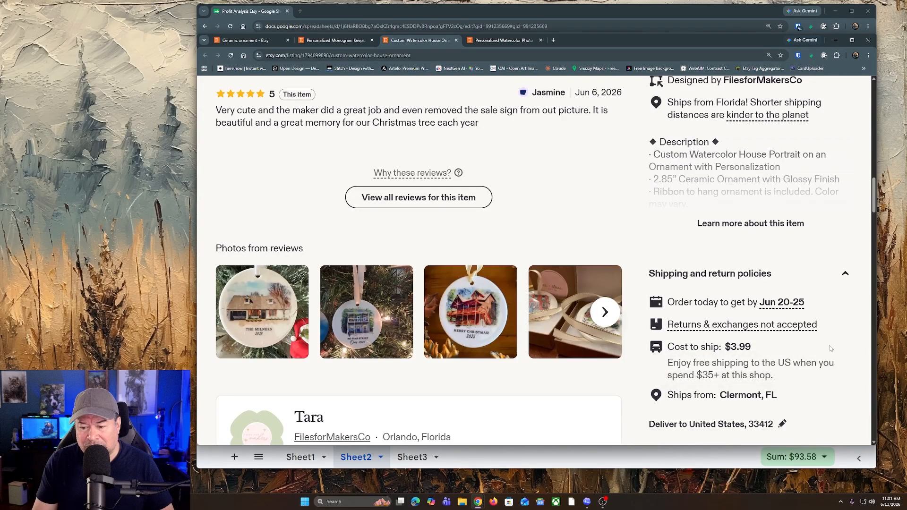
scroll(770, 333, up, 15)
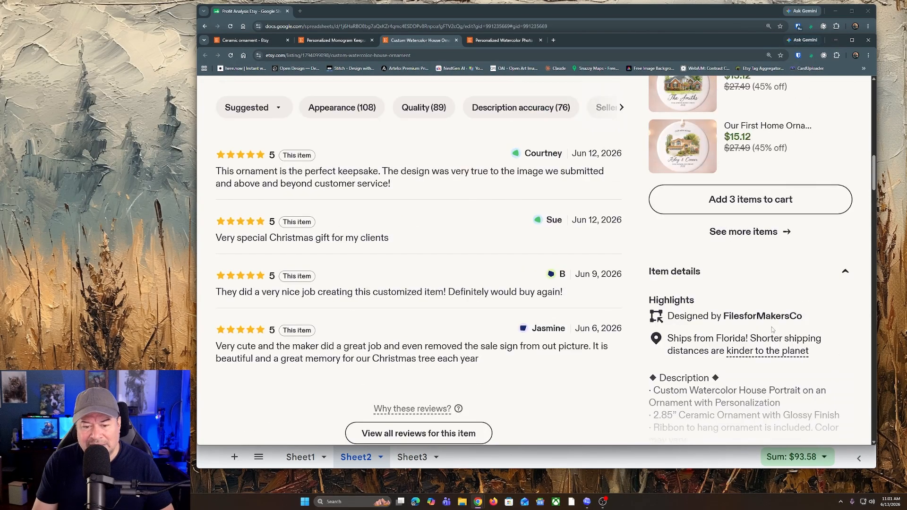
Step: Check the item details and shipping cost of the Personalized Watercolor Photo Pet Ornament listing
key(ctrl+Tab)
scroll(743, 267, down, 10)
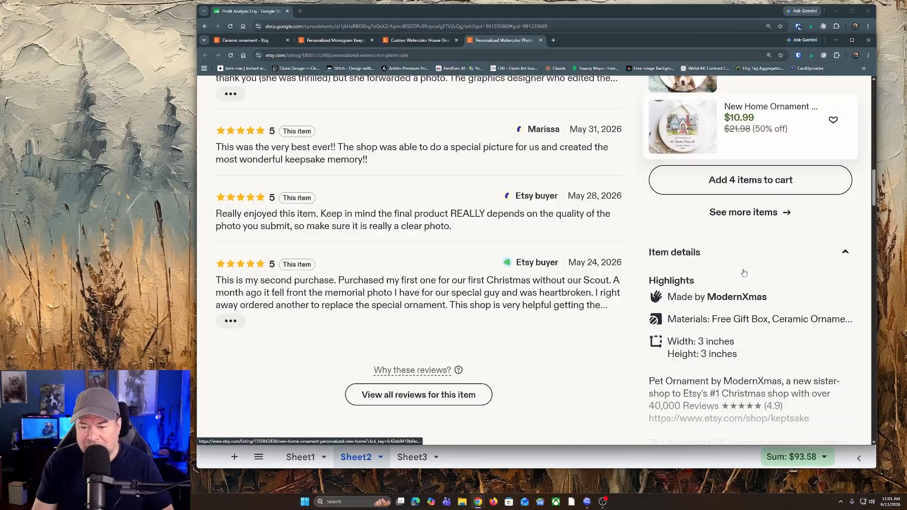
scroll(700, 290, down, 4)
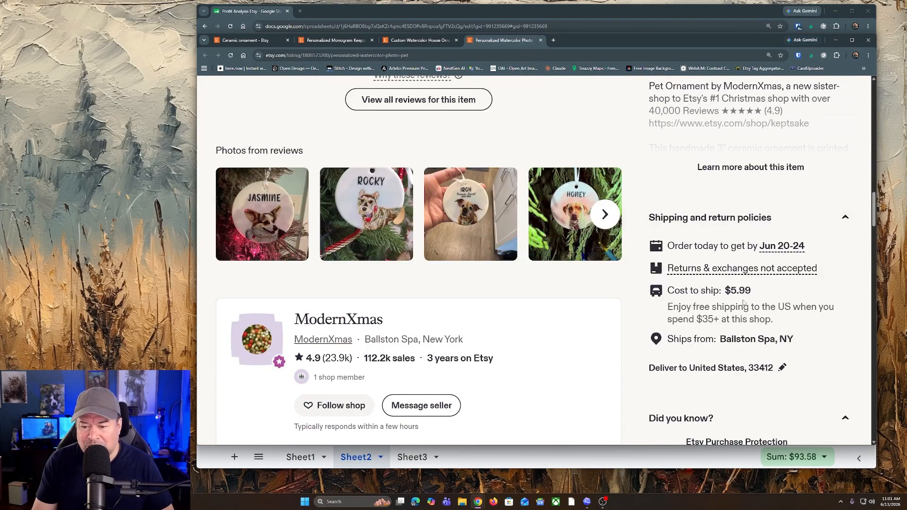
scroll(744, 303, up, 12)
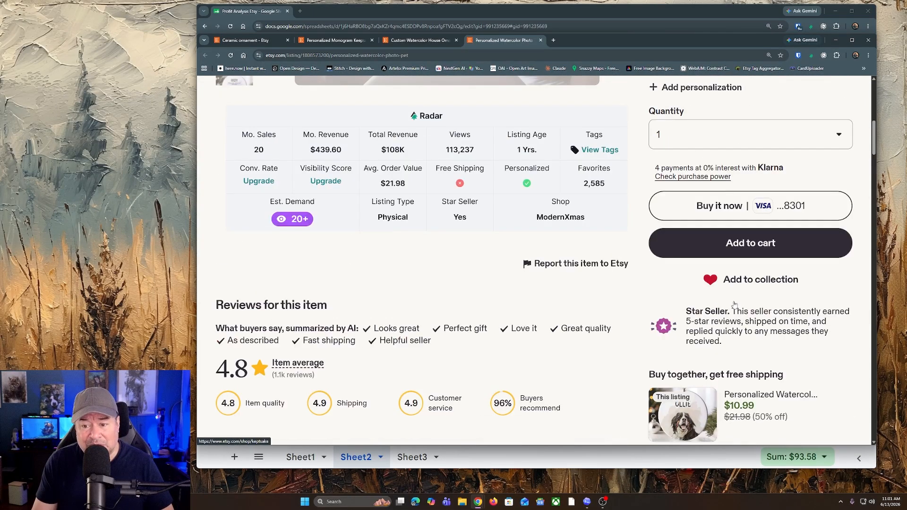
scroll(735, 303, up, 10)
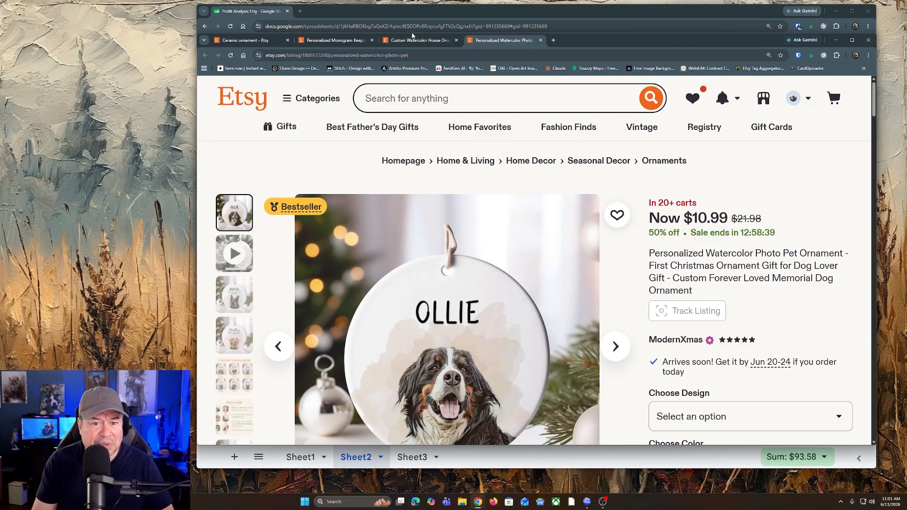
Step: Review the sale price, item details and shipping cost of the Personalized Monogram Keepsake Ornament listing
click(347, 42)
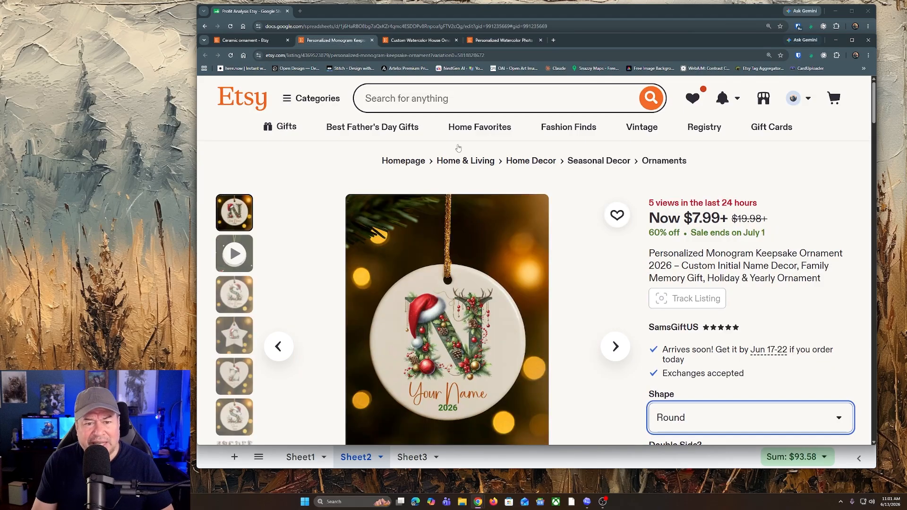
scroll(643, 254, down, 1)
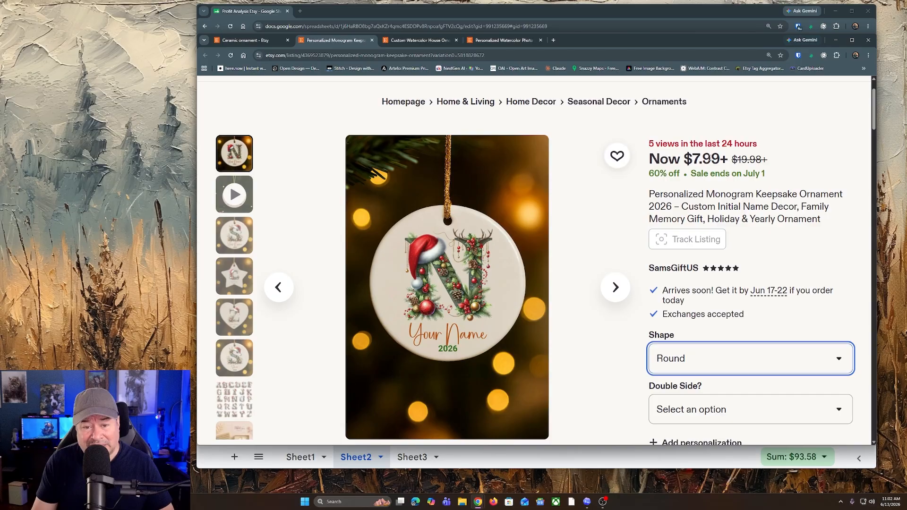
scroll(765, 259, down, 10)
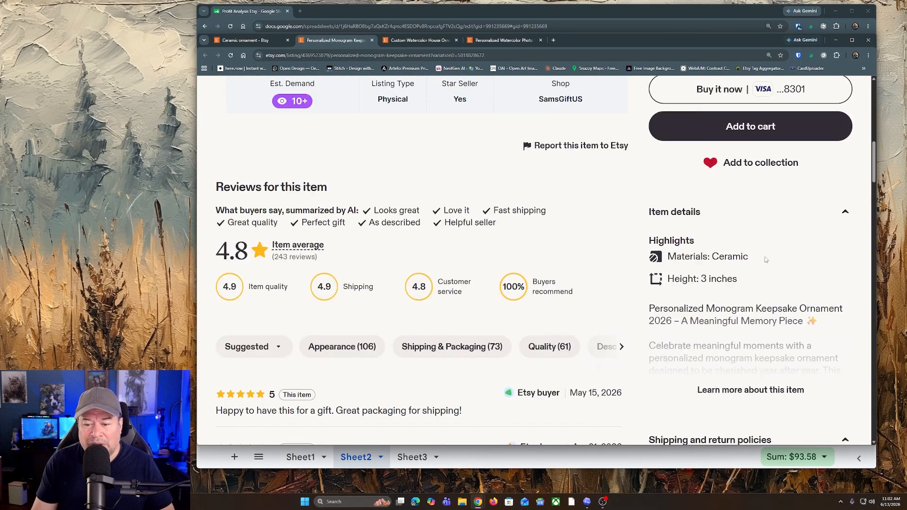
scroll(766, 259, down, 5)
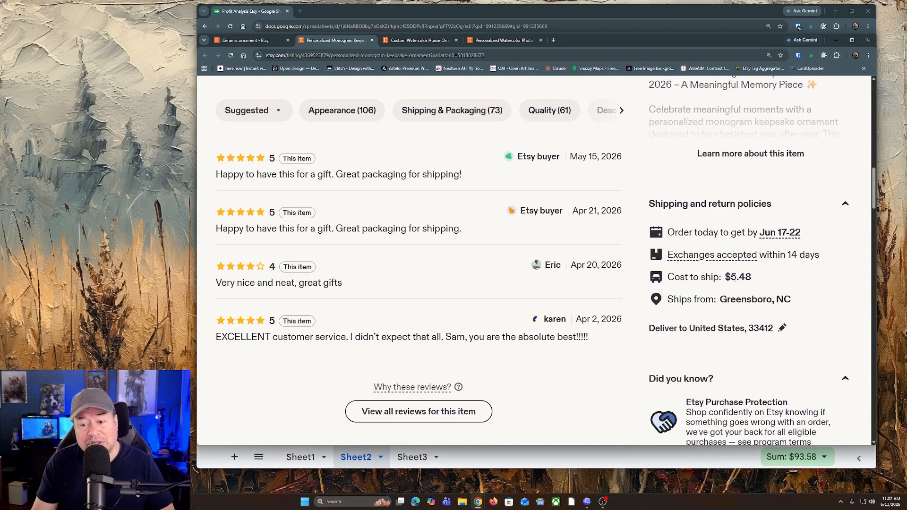
scroll(696, 289, up, 15)
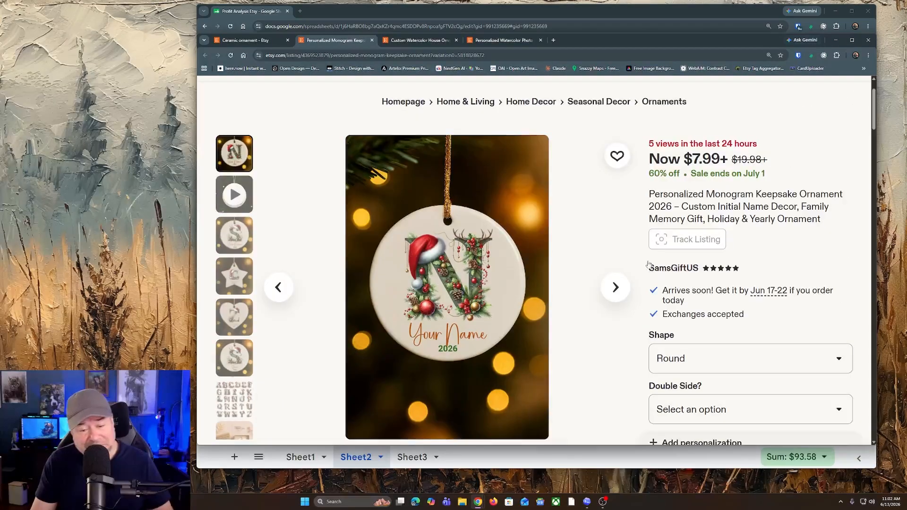
Step: Return to the Google Sheets profit analysis and set Cost of Goods to 4.50 and Cost of Shipping to 5.69
click(352, 13)
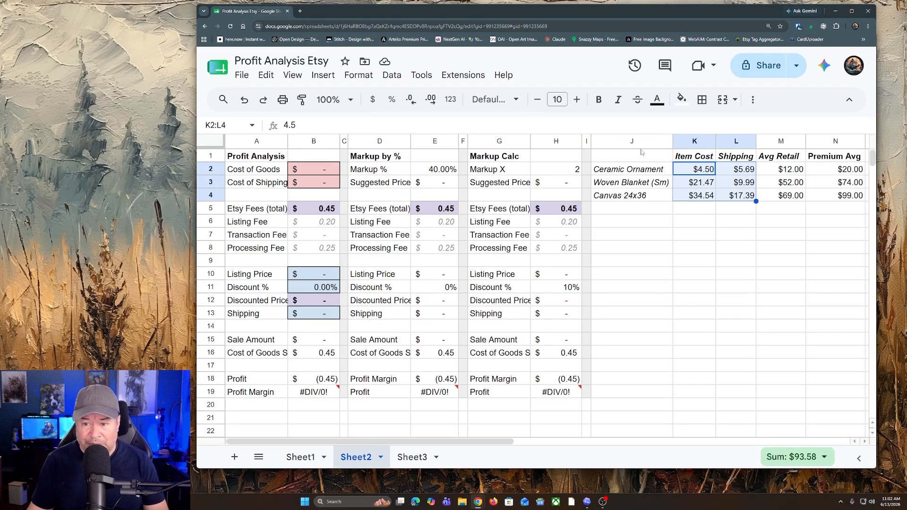
click(320, 172)
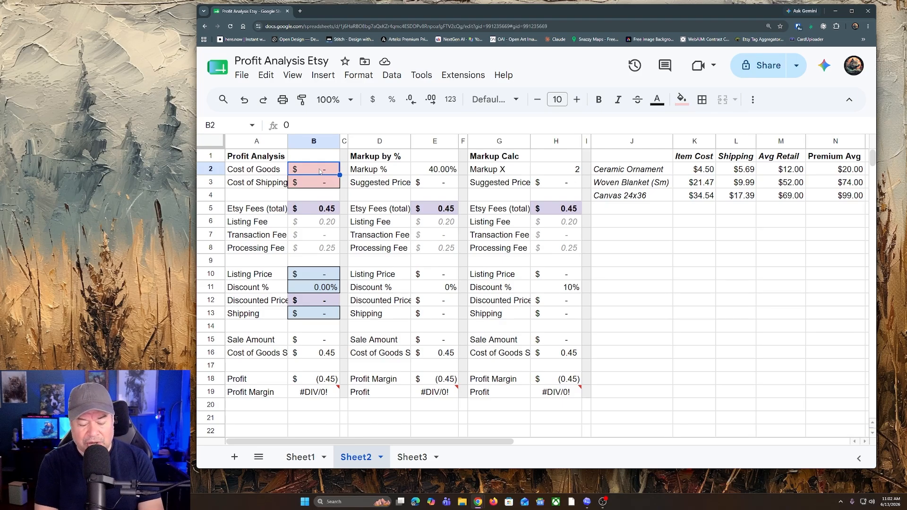
text(4)
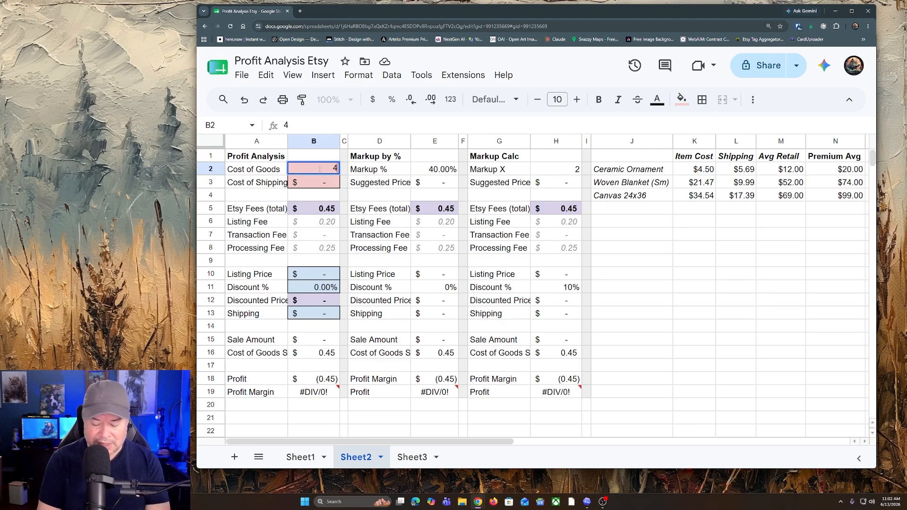
text(.50)
key(Return)
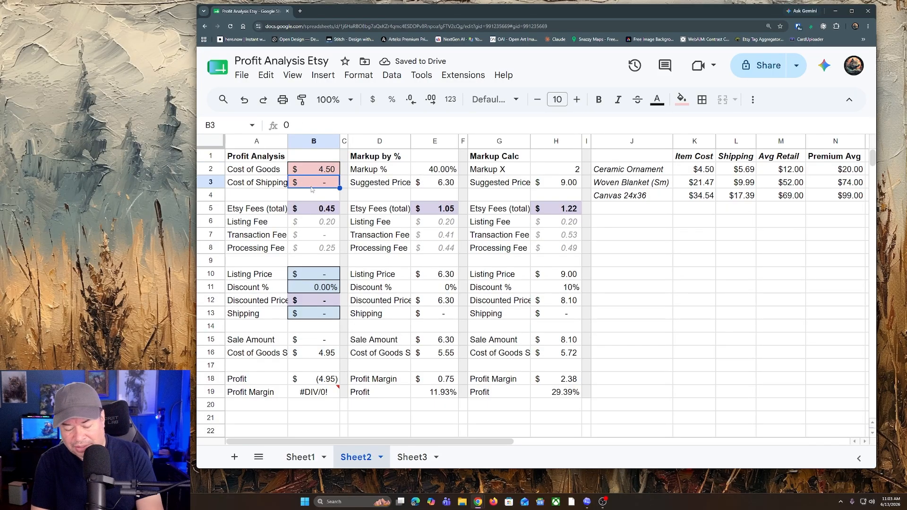
text(5.69)
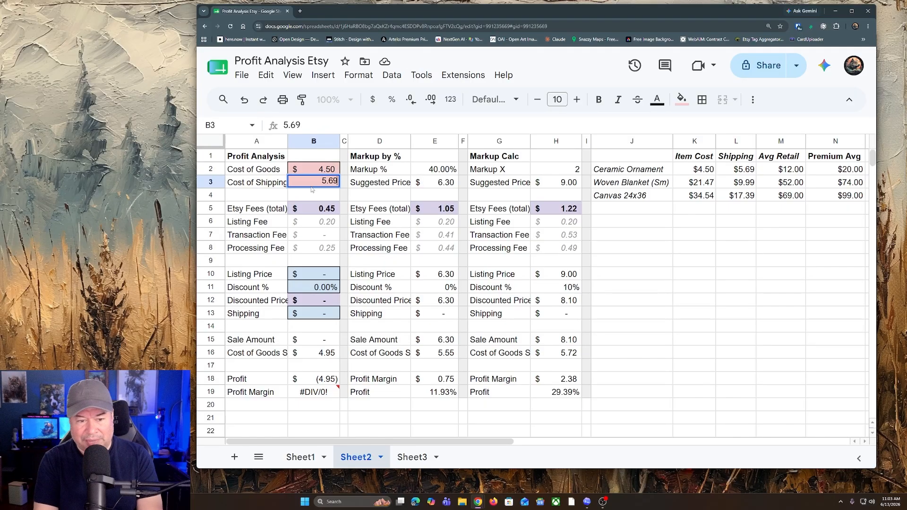
key(Return)
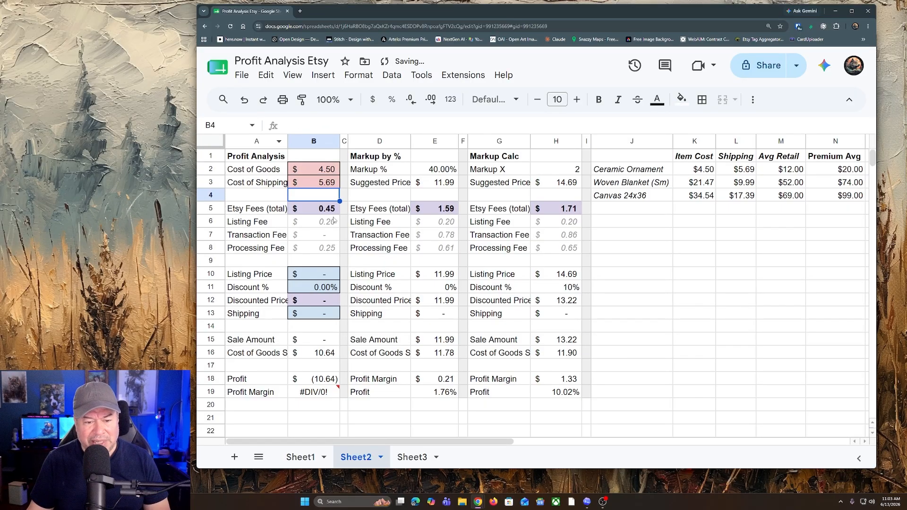
Step: Examine the Profit Analysis costs and total Etsy fees, along with the markup percentage and suggested price in the Markup by % section
click(307, 279)
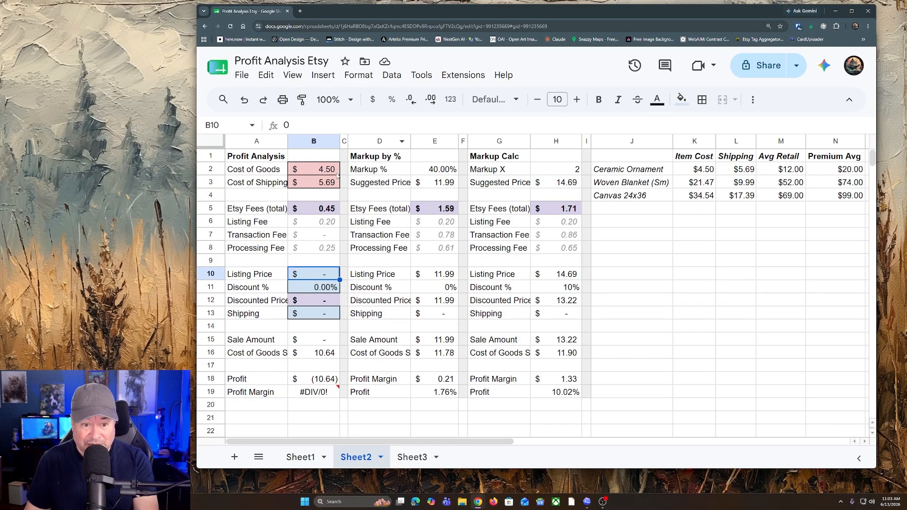
drag(333, 172, 331, 185)
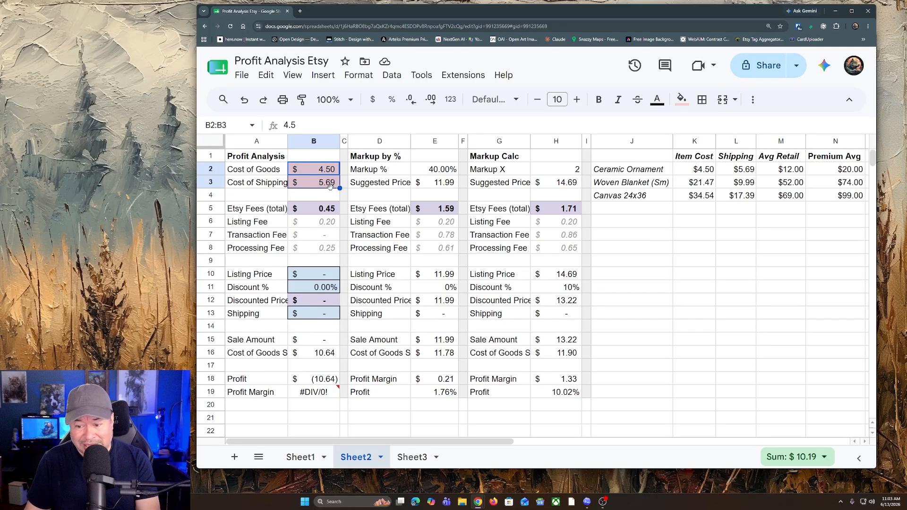
click(322, 212)
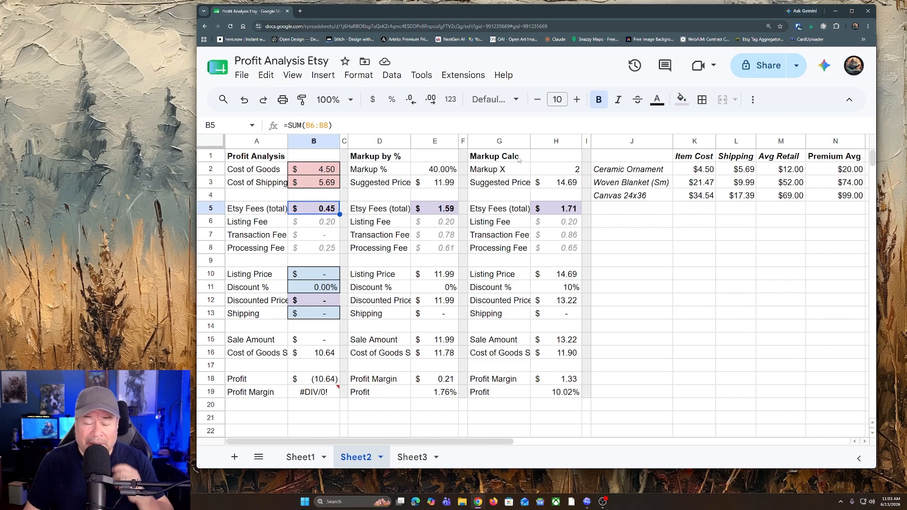
click(431, 169)
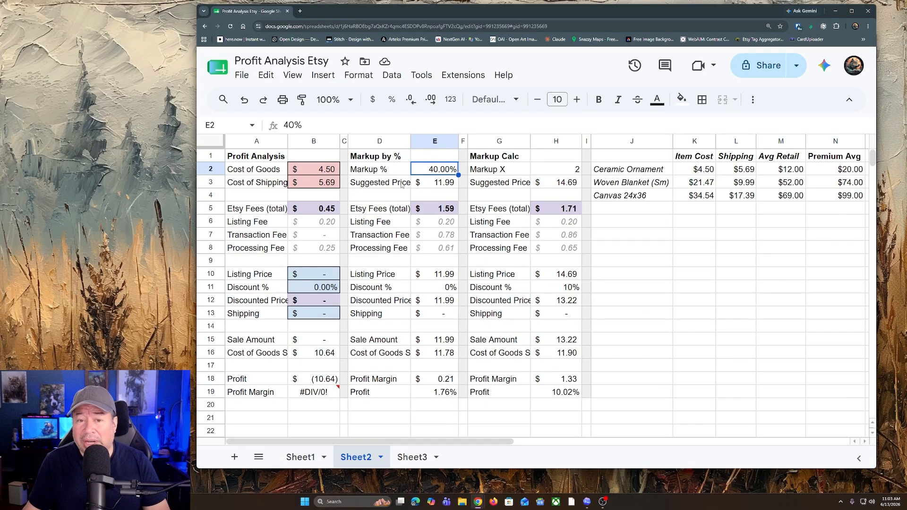
click(428, 183)
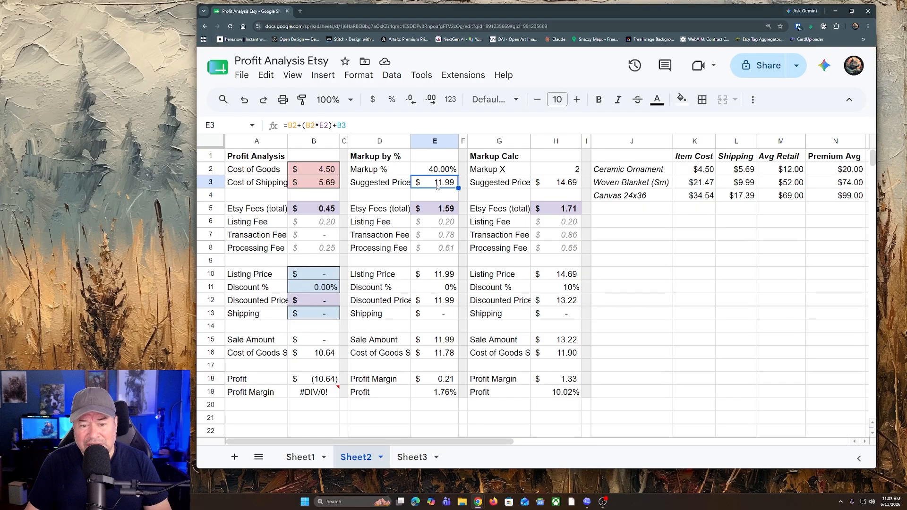
Step: Try a Listing Price of 11.99 in the Profit Analysis section and check the profit it gives
click(322, 278)
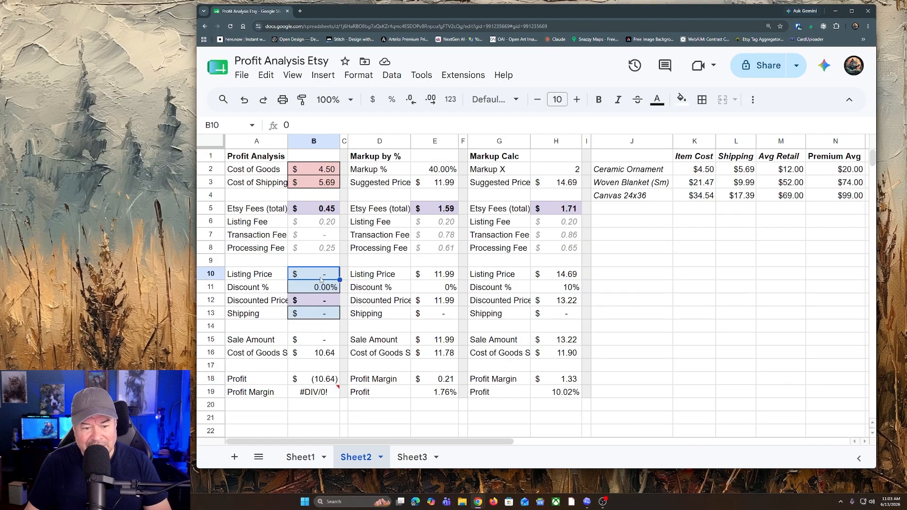
text(11.99)
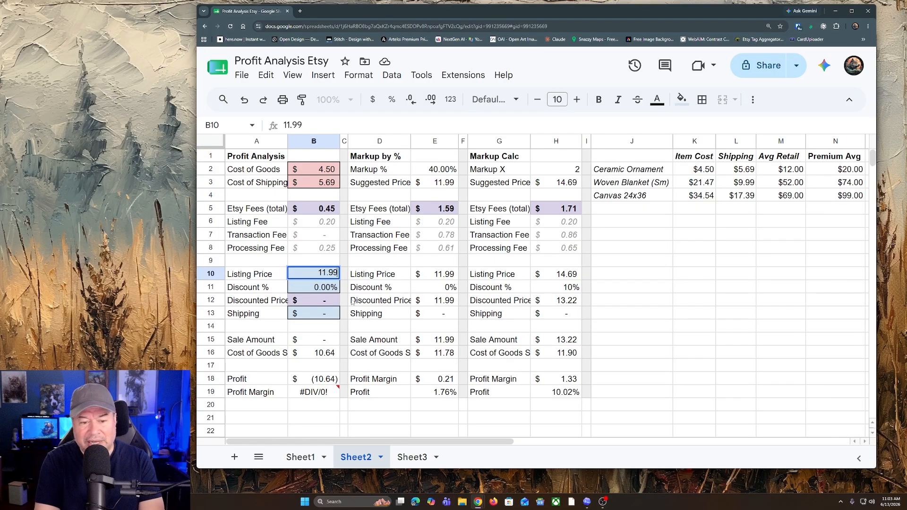
key(Return)
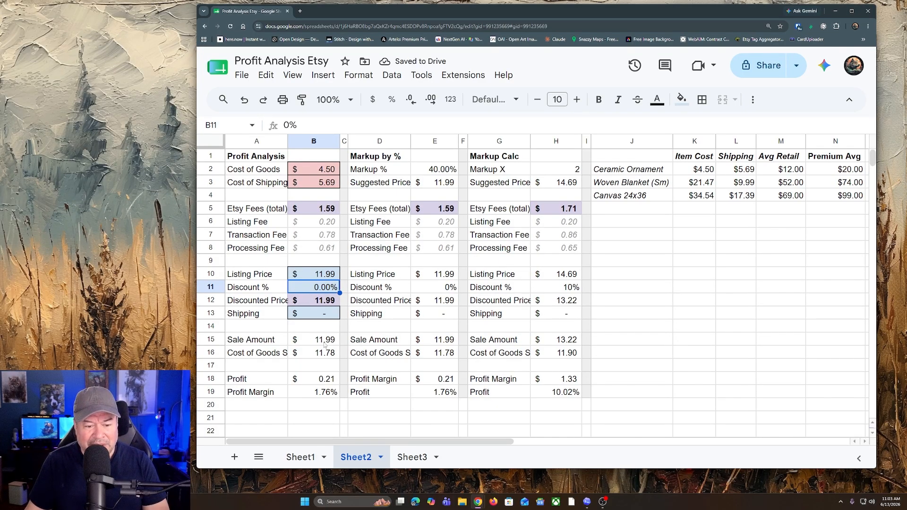
click(317, 382)
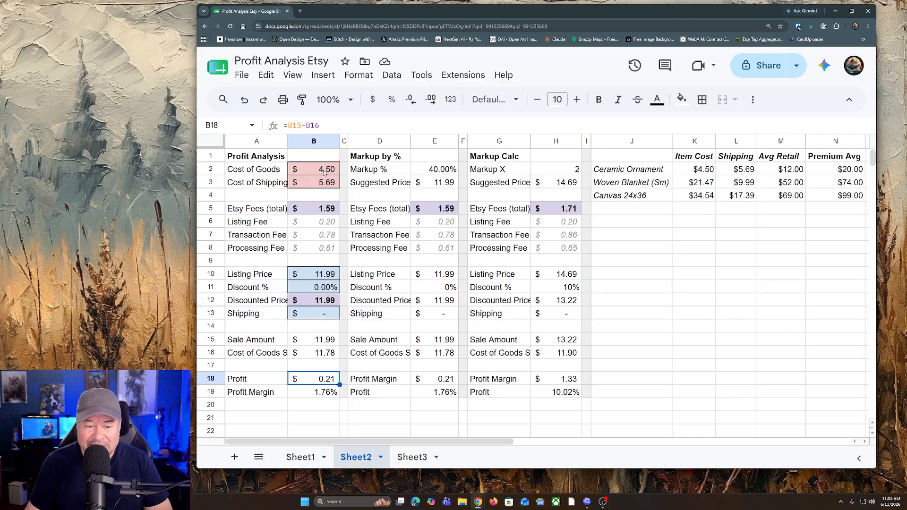
Step: Try a Listing Price of 15.99 in the Profit Analysis section
click(323, 274)
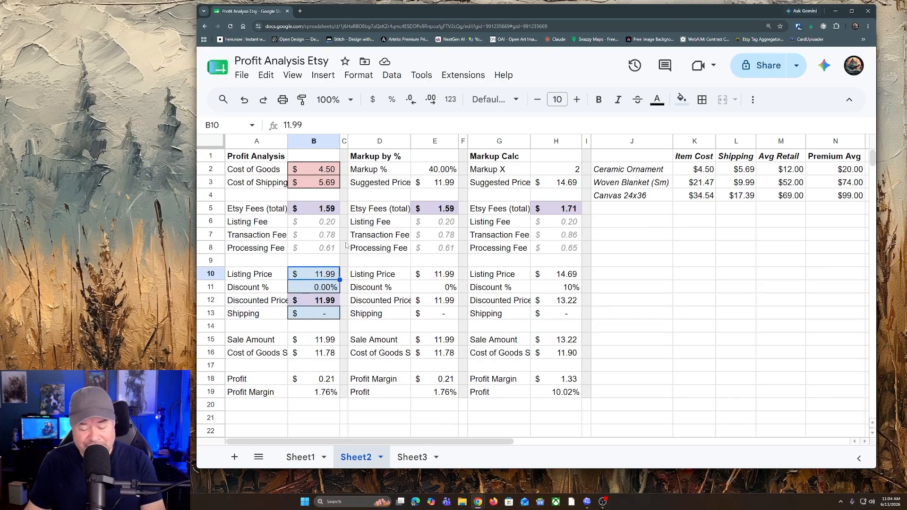
text(15.99)
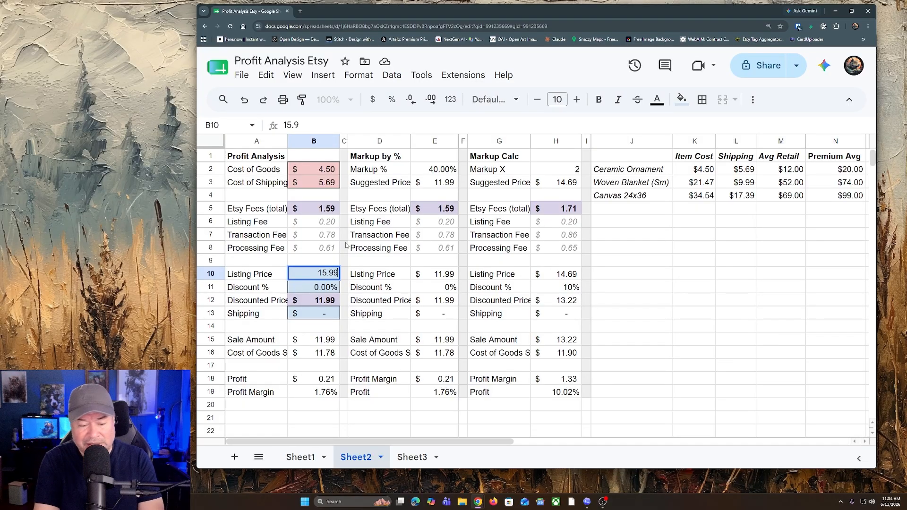
key(Return)
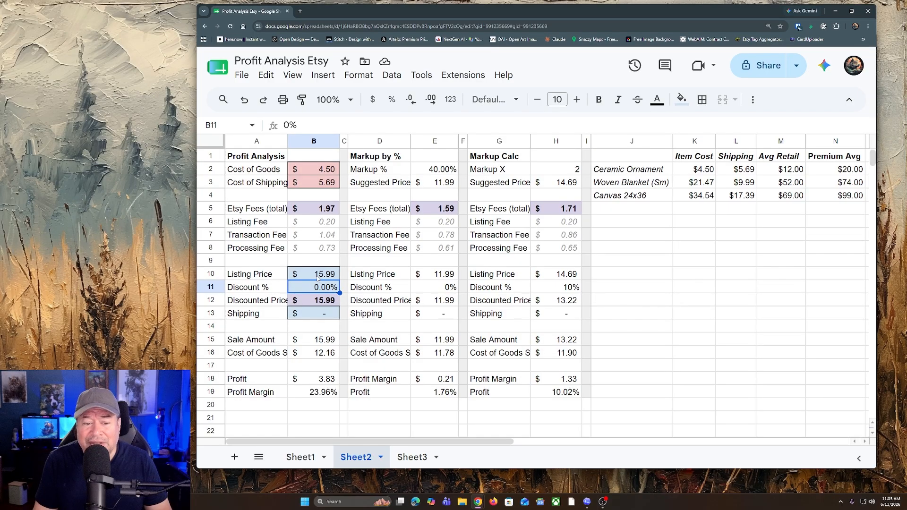
Step: Check the ceramic ornament's average retail price, then set the Profit Analysis Listing Price to 12.99 and Shipping to 3.99
click(783, 173)
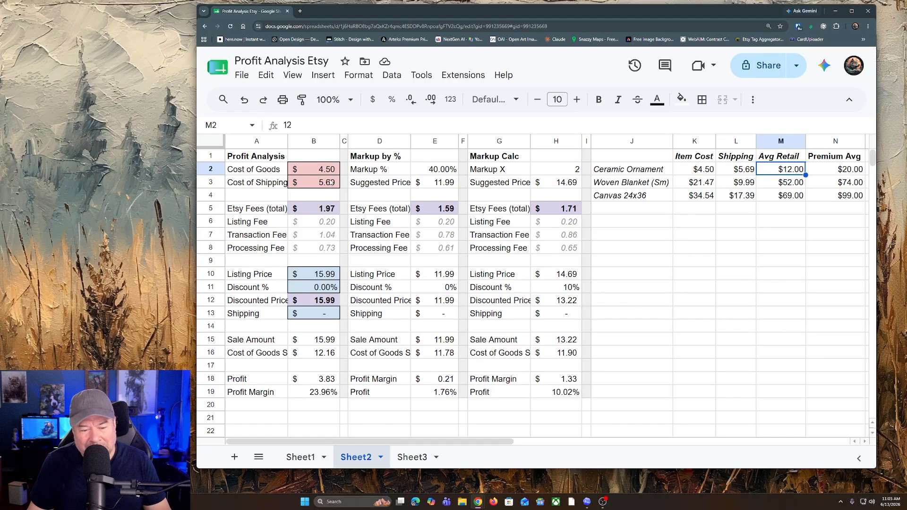
click(323, 274)
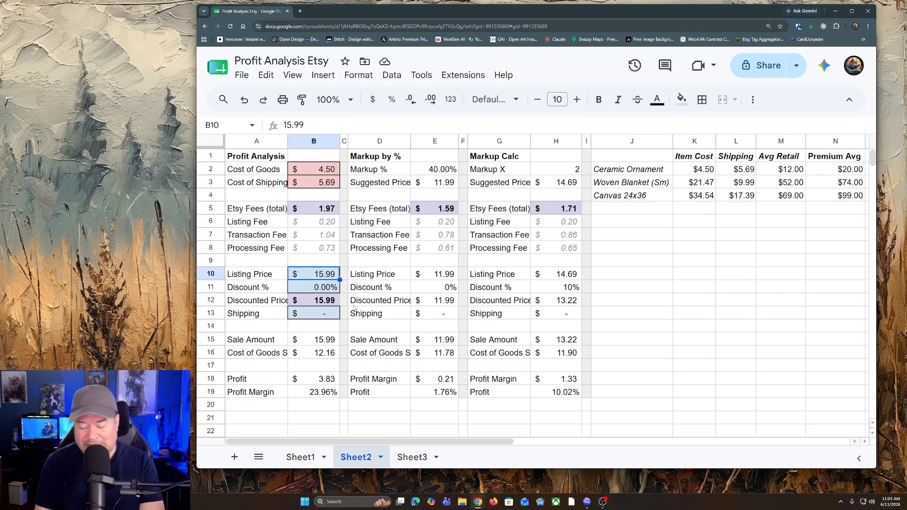
text(12.99)
key(Return)
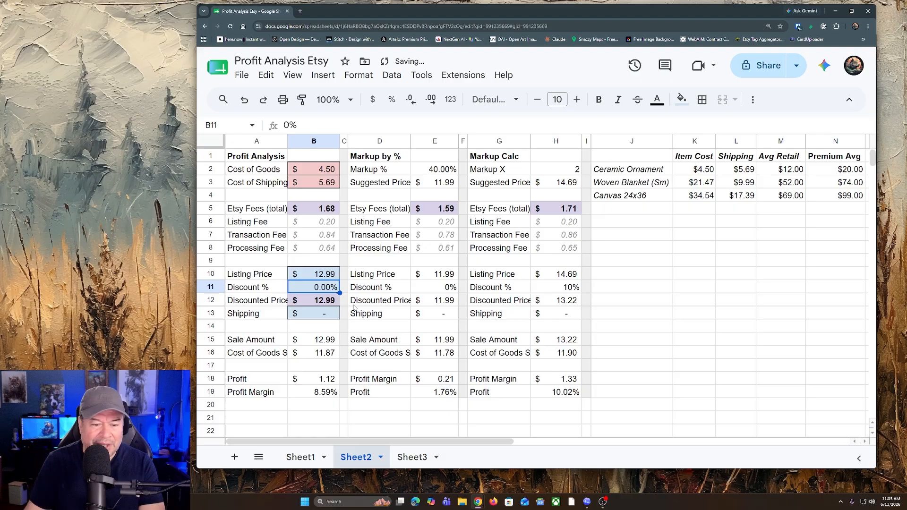
click(316, 313)
text(3)
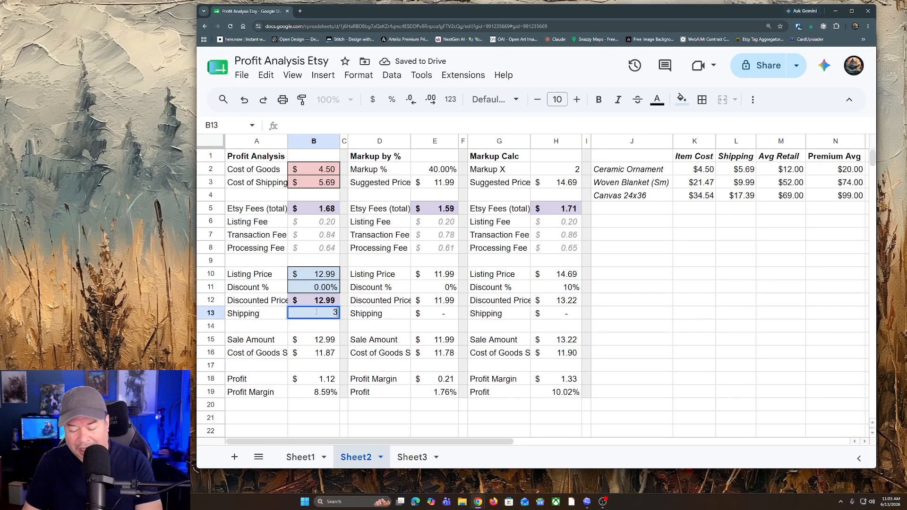
text(.99)
key(Return)
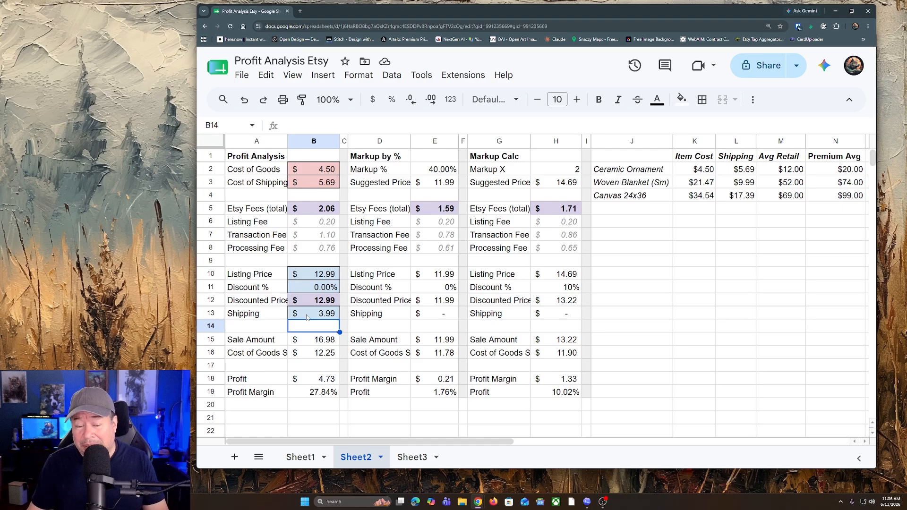
Step: Make the Profit value in the Profit Analysis section bold with the custom light green fill
click(309, 379)
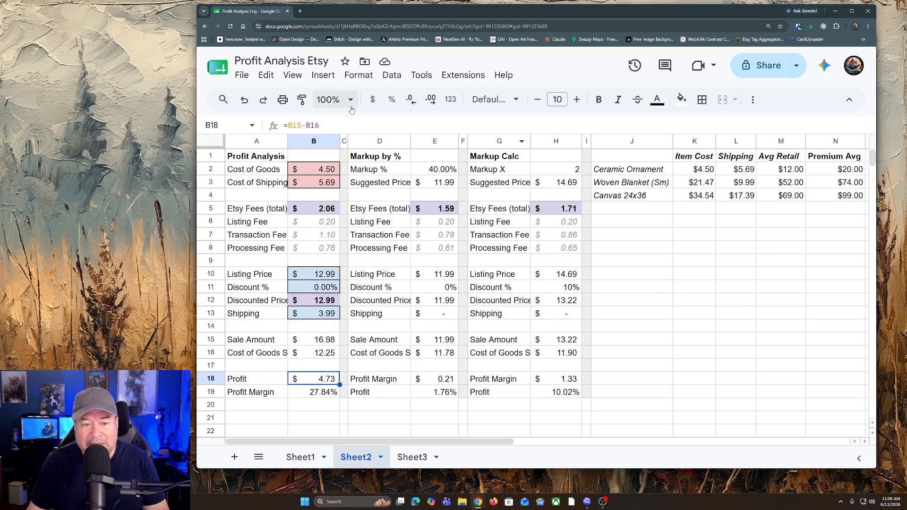
click(599, 100)
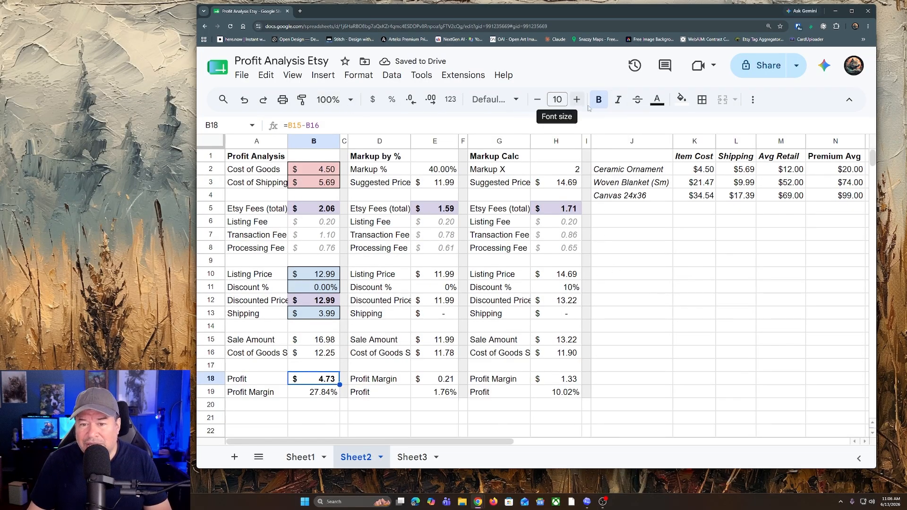
click(682, 99)
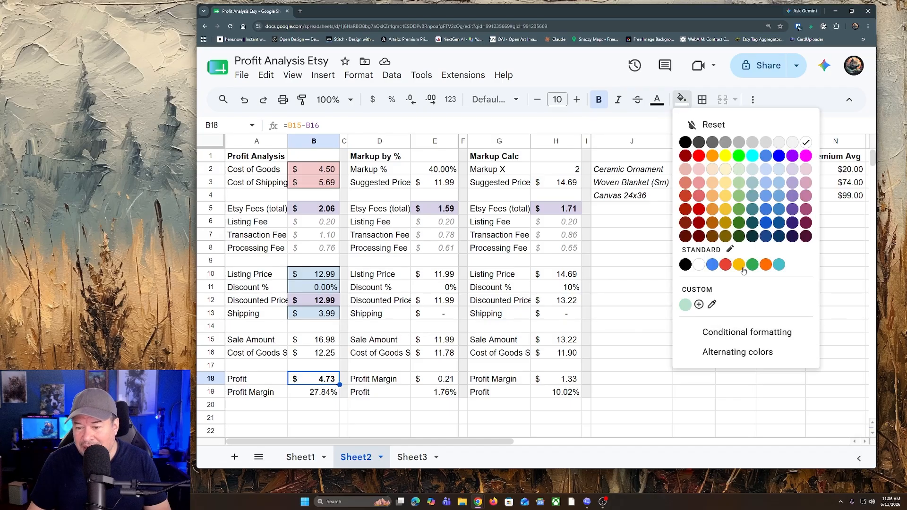
click(685, 304)
click(632, 314)
click(322, 407)
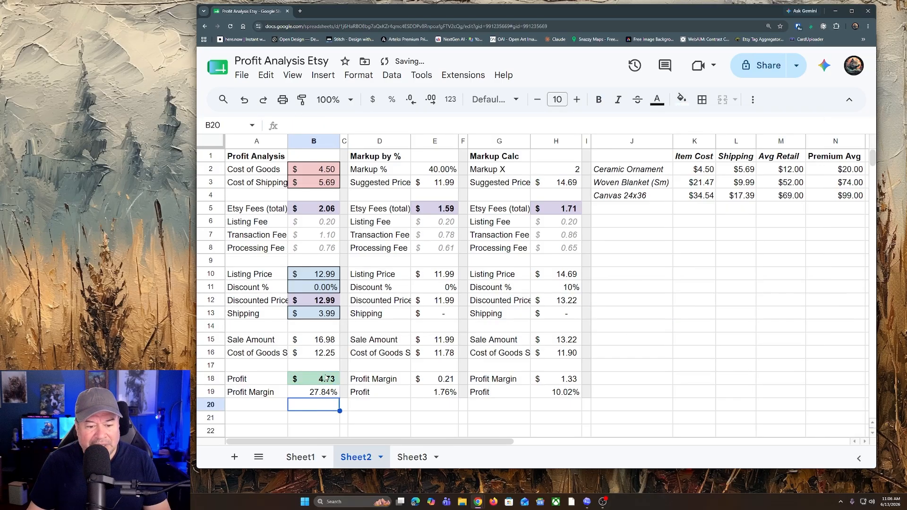
key(Up)
key(Up)
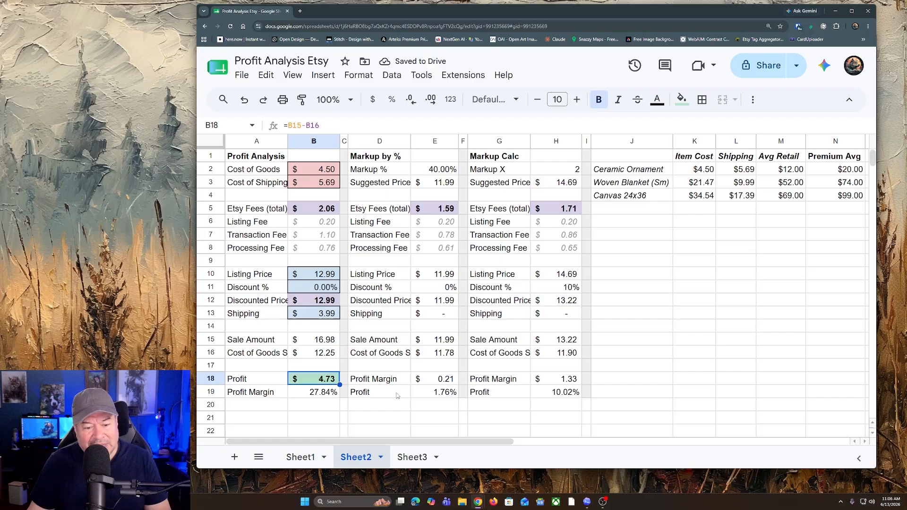
key(Down)
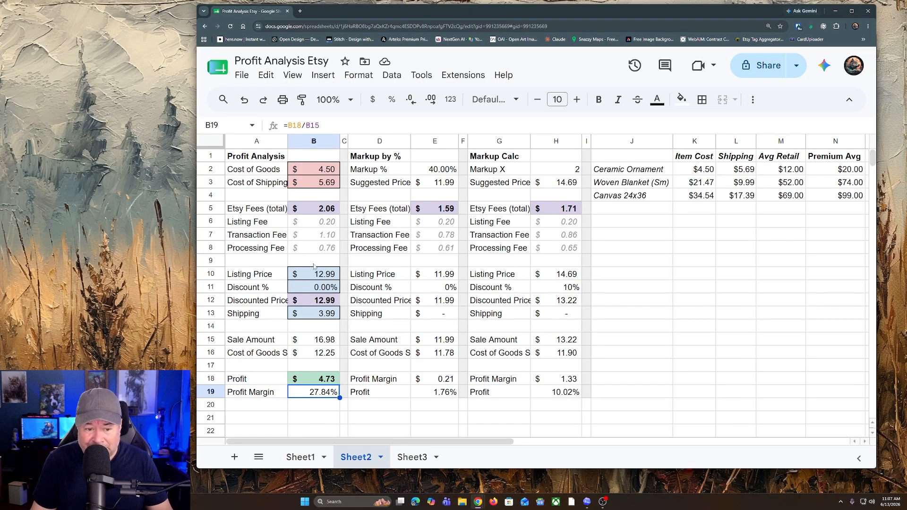
Step: Try a 10% discount on the listing price in the Profit Analysis section
click(321, 289)
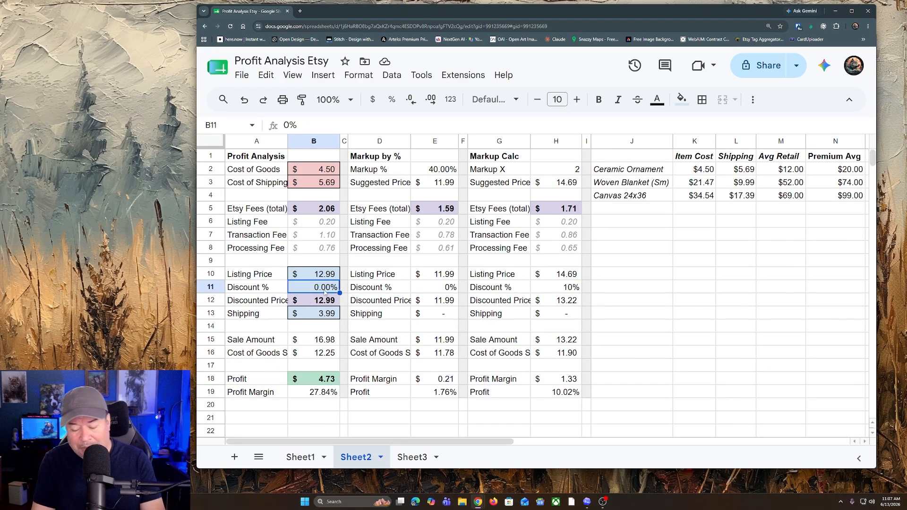
text(10)
key(Return)
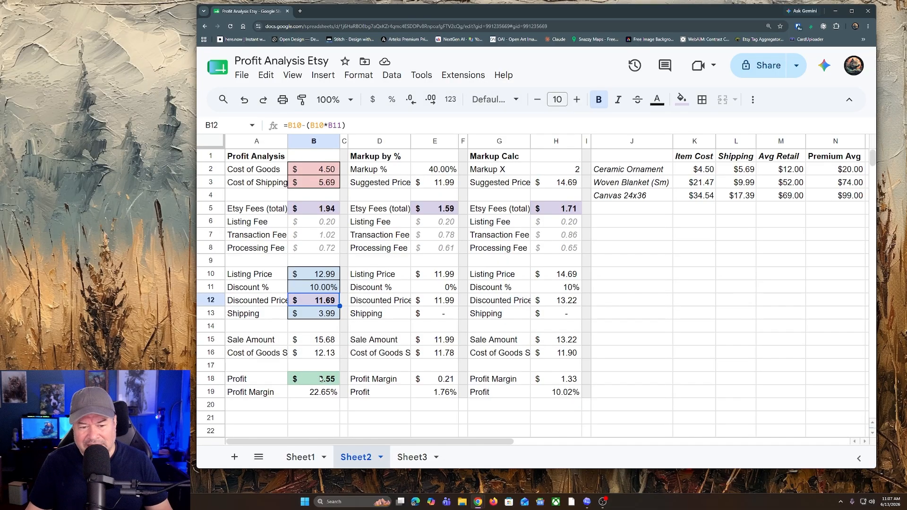
Step: Set Discount % to 20% in the Profit Analysis section
click(321, 289)
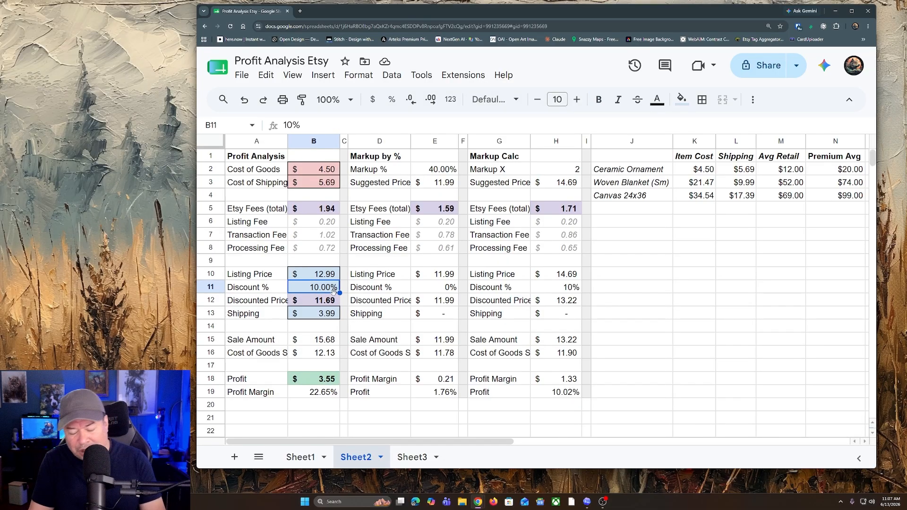
text(20%)
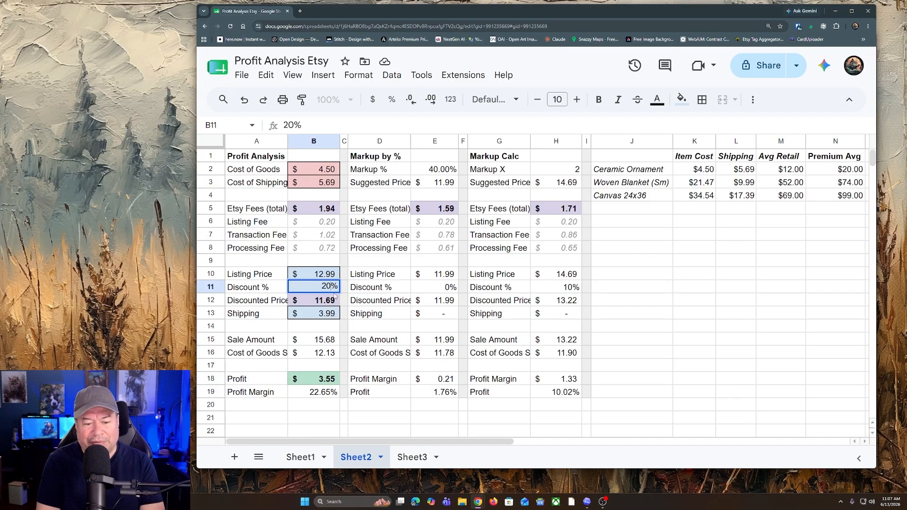
key(Return)
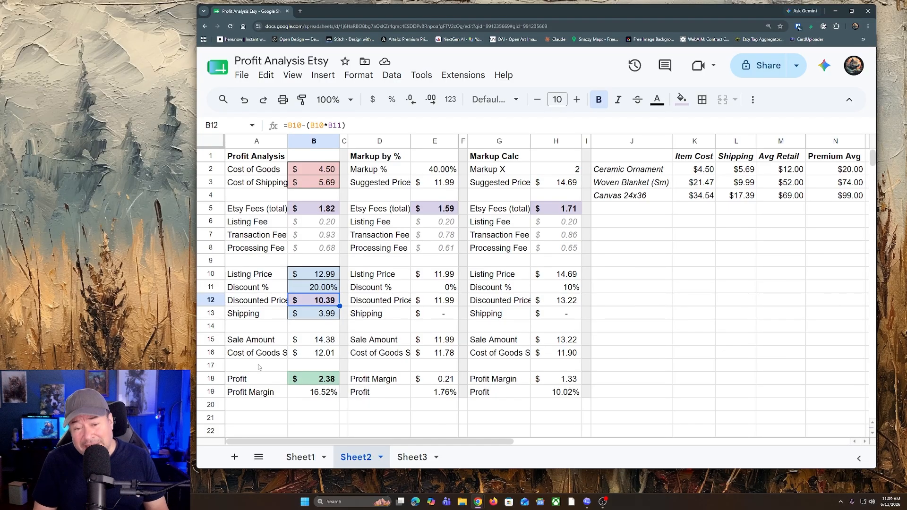
Step: Review the Ceramic Ornament row of the product comparison table, from item cost to premium average
click(782, 247)
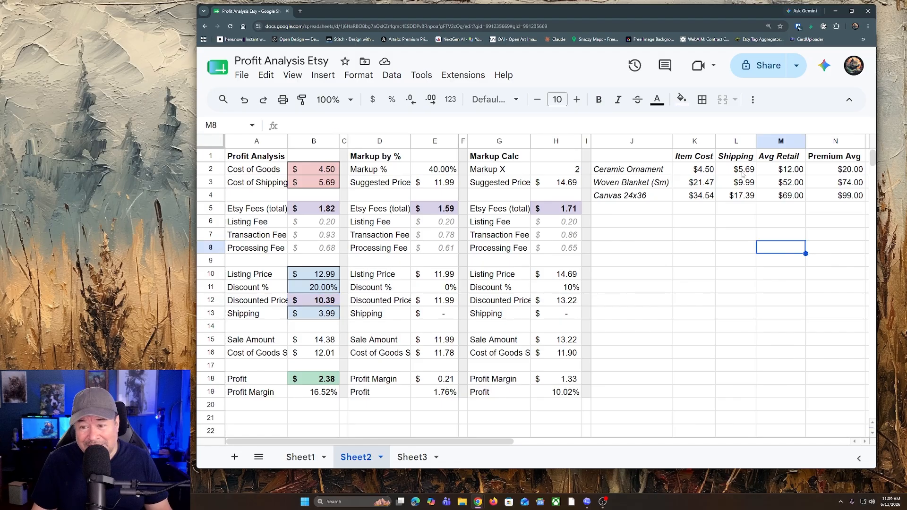
drag(649, 171, 824, 168)
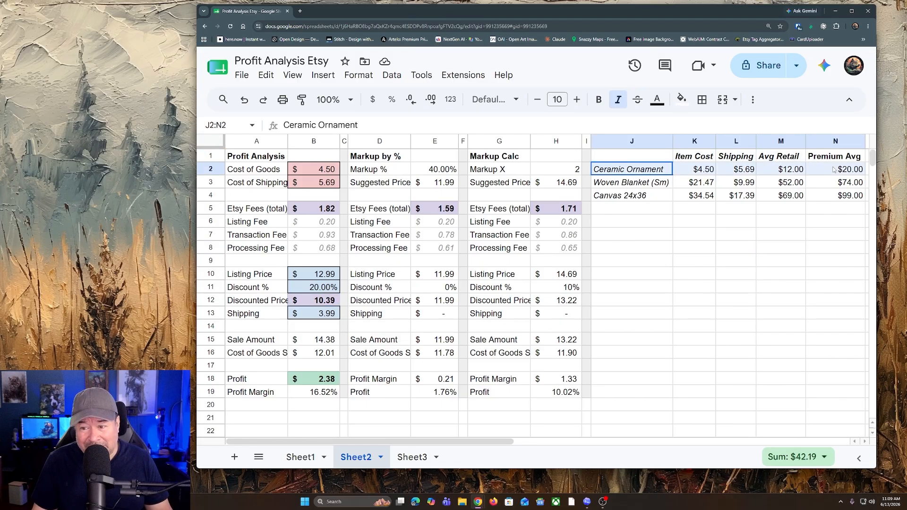
click(746, 250)
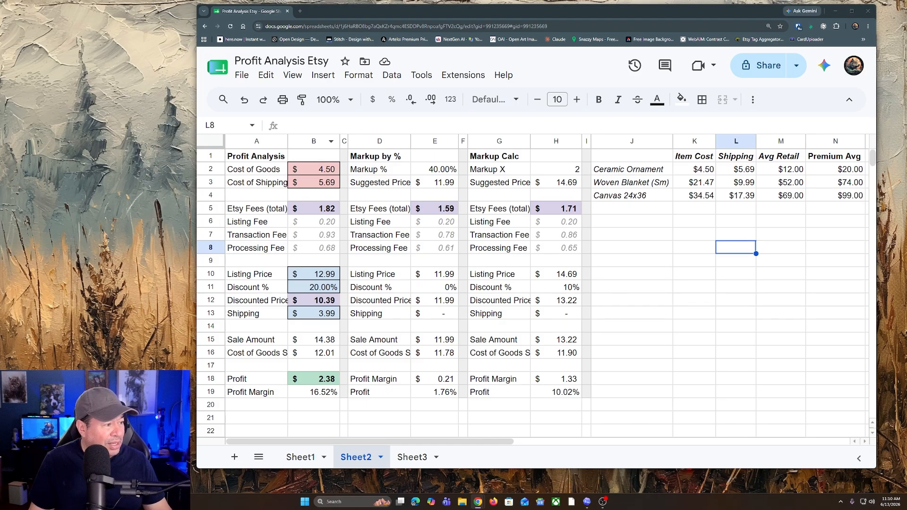
Step: Switch to the Etsy window and review the sale price and size options of the Personalized Camping Throw Blanket, keeping 37"x52" selected
drag(0, 255, 586, 45)
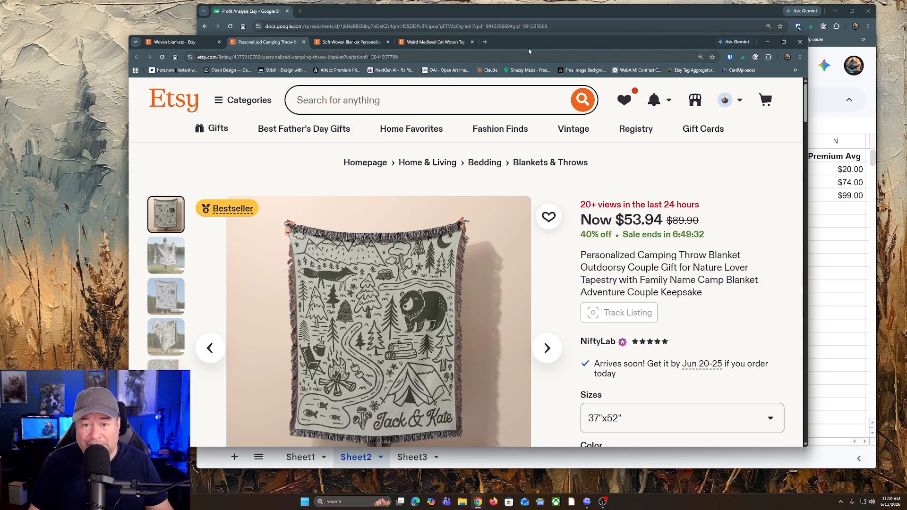
drag(528, 47, 560, 48)
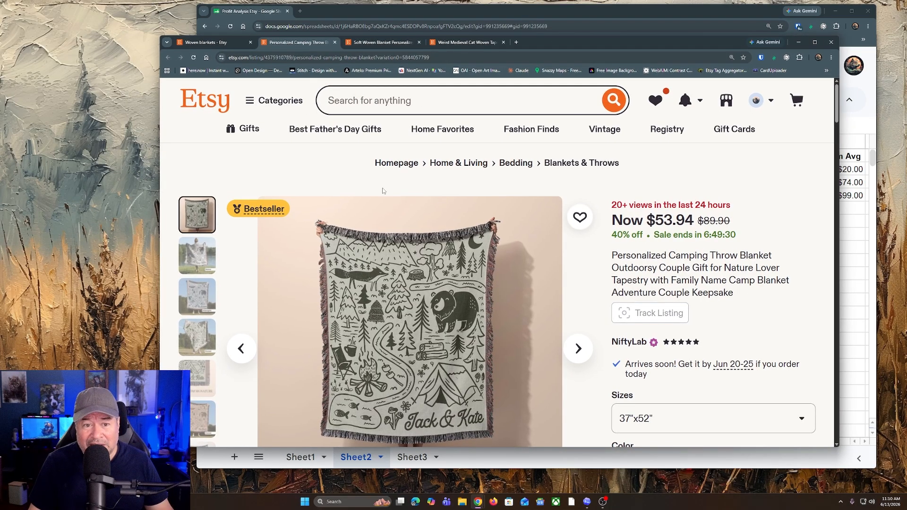
scroll(383, 190, down, 1)
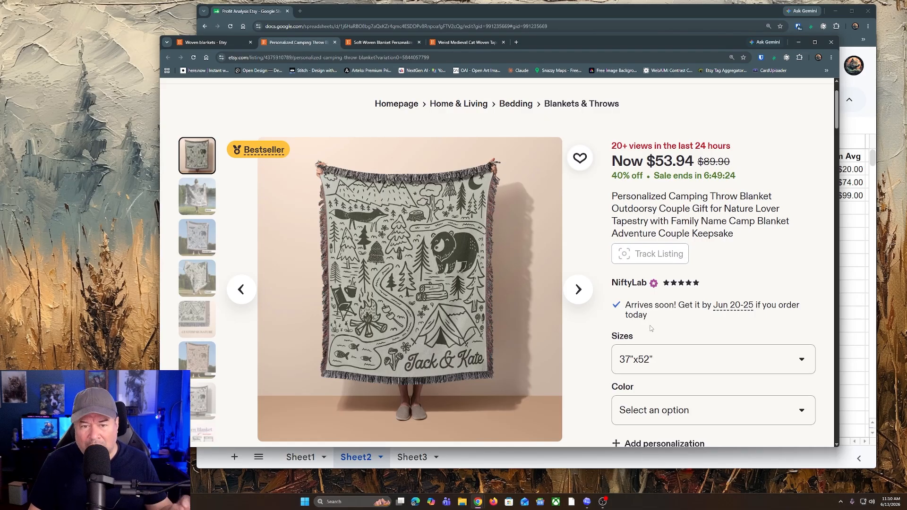
click(690, 363)
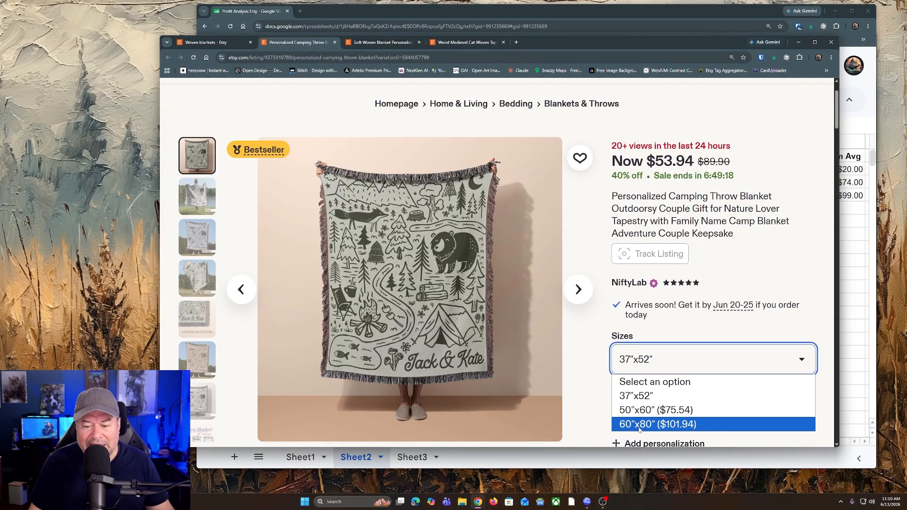
click(662, 396)
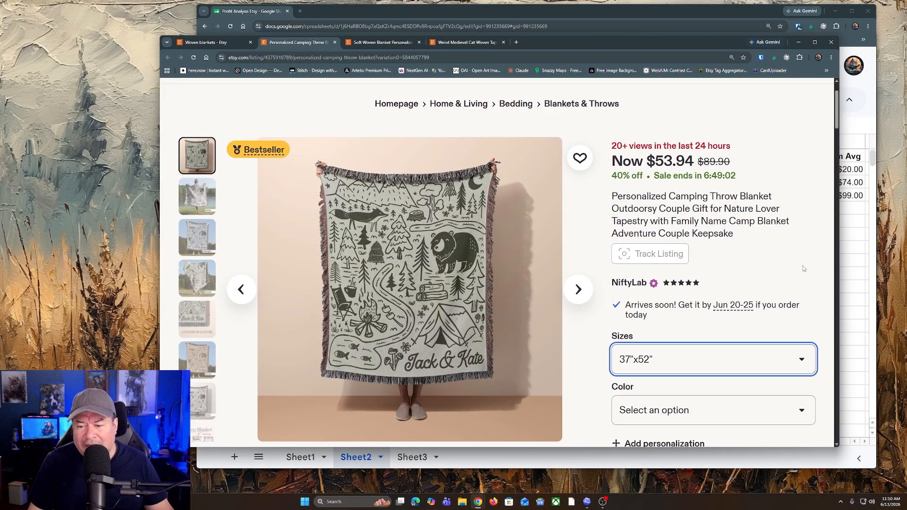
Step: Check the item details and shipping cost of the Personalized Camping Throw Blanket listing
scroll(820, 251, down, 10)
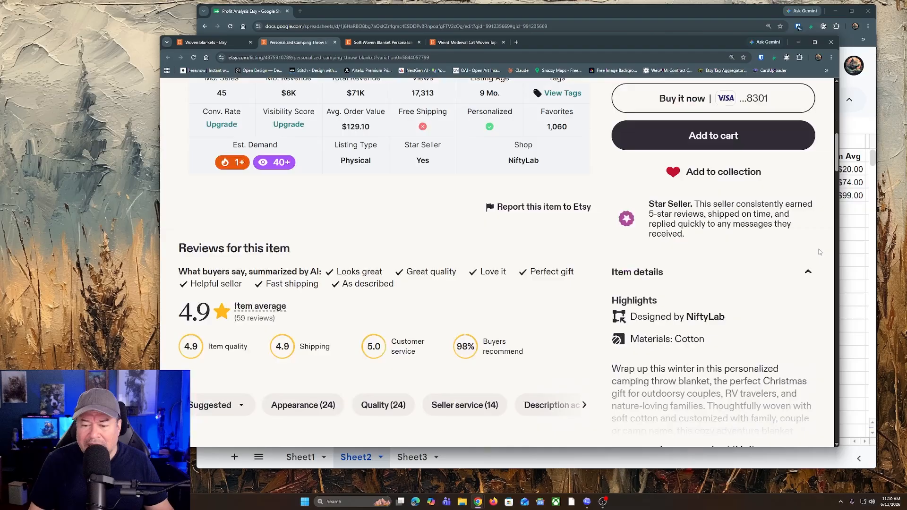
scroll(820, 252, down, 3)
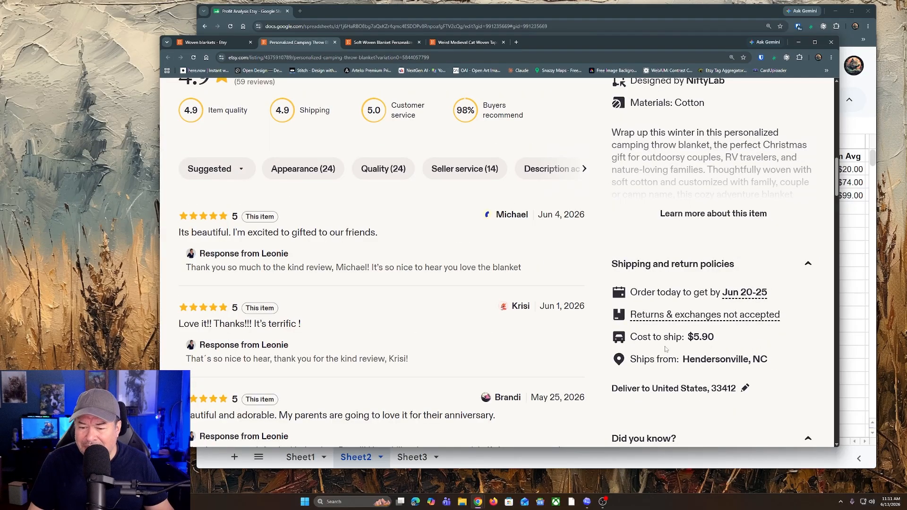
drag(689, 336, 716, 336)
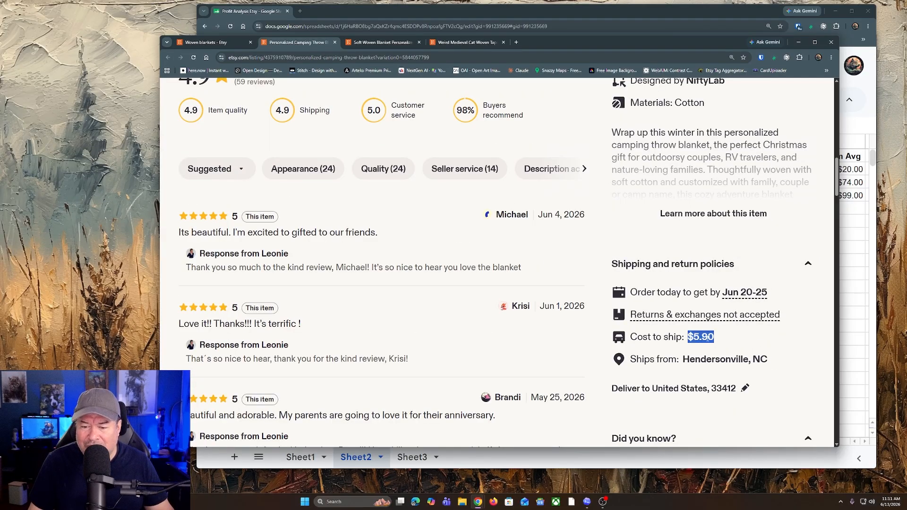
scroll(683, 246, up, 4)
scroll(684, 248, up, 15)
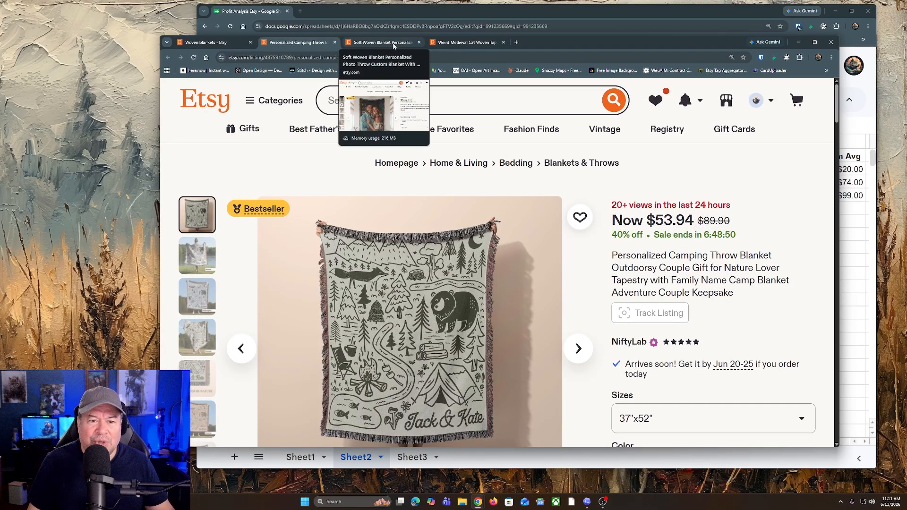
Step: Compare the sale prices, discounts and sizes of the Soft Woven Blanket, Camping Throw Blanket and Weird Medieval Cat Woven Tapestry listings
click(393, 46)
scroll(548, 215, down, 1)
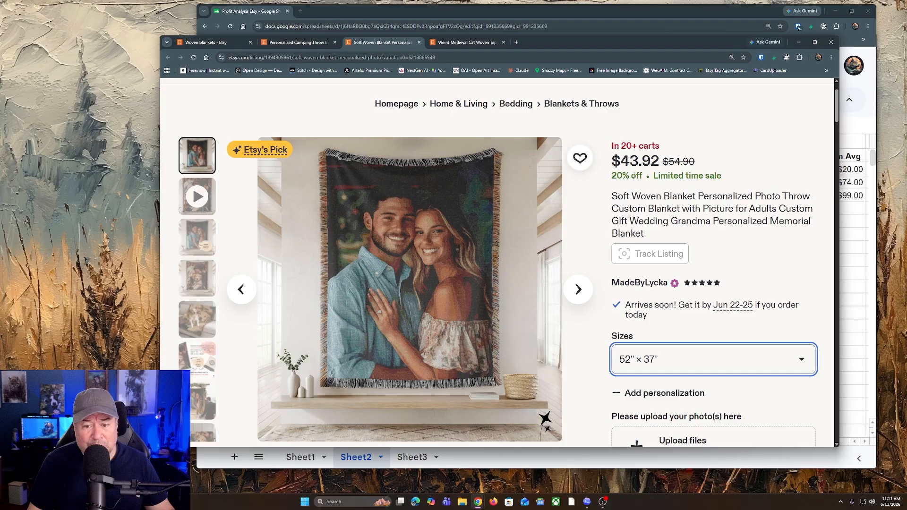
click(292, 42)
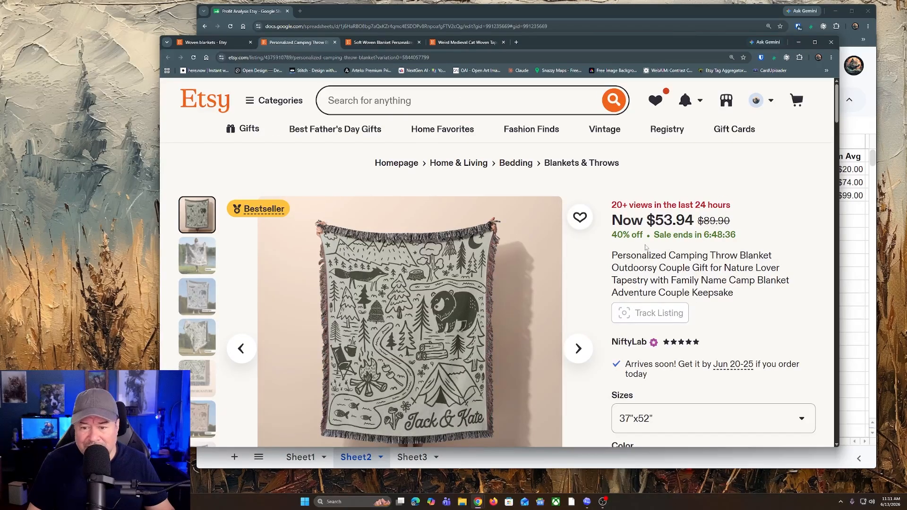
key(ctrl+Tab)
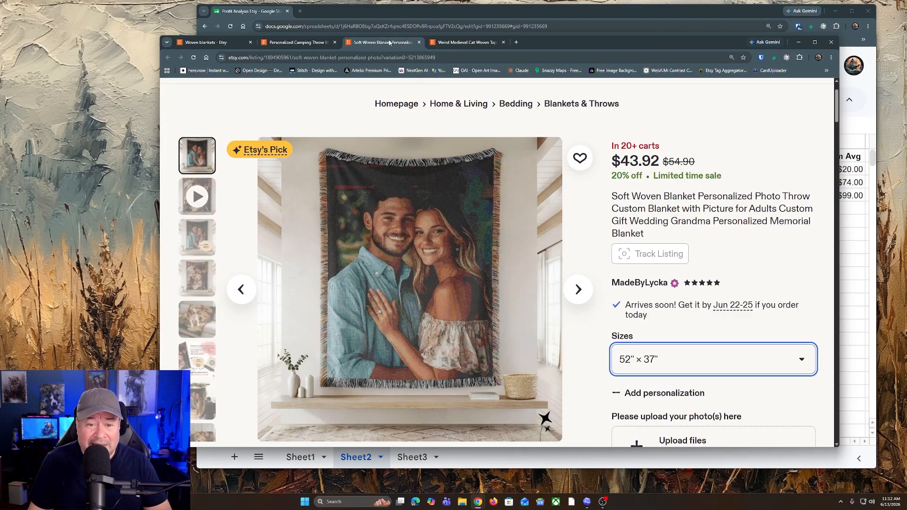
click(467, 42)
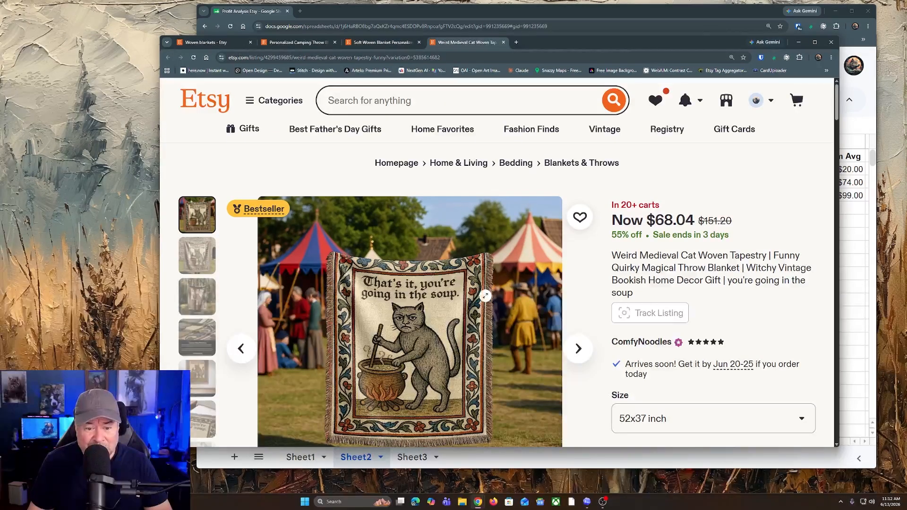
scroll(485, 295, down, 4)
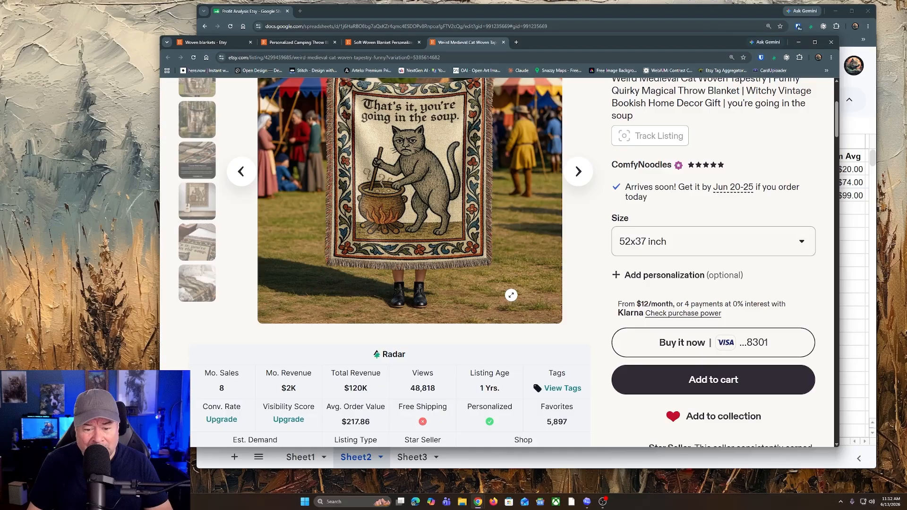
scroll(512, 286, up, 1)
Step: Examine the Radar sales, revenue and average order figures of the camping blanket, photo blanket and medieval cat tapestry listings
click(296, 43)
scroll(479, 274, down, 4)
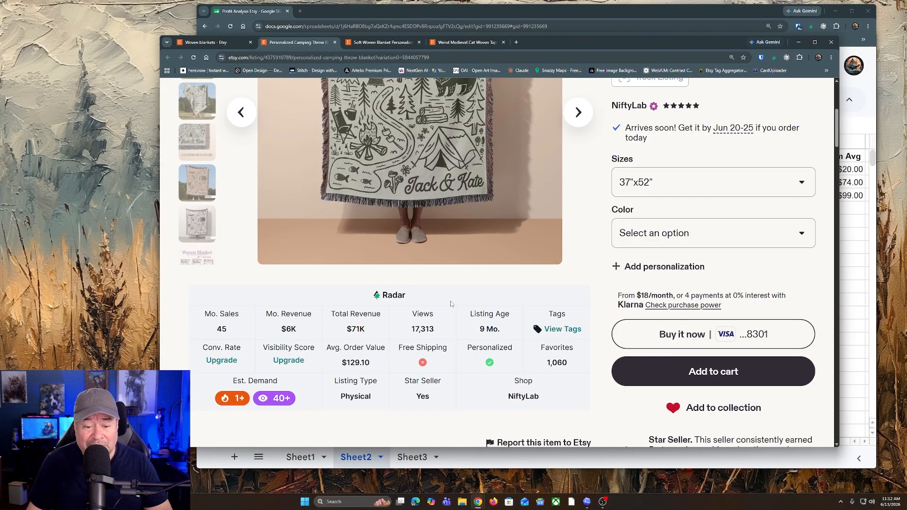
scroll(451, 304, up, 3)
click(383, 42)
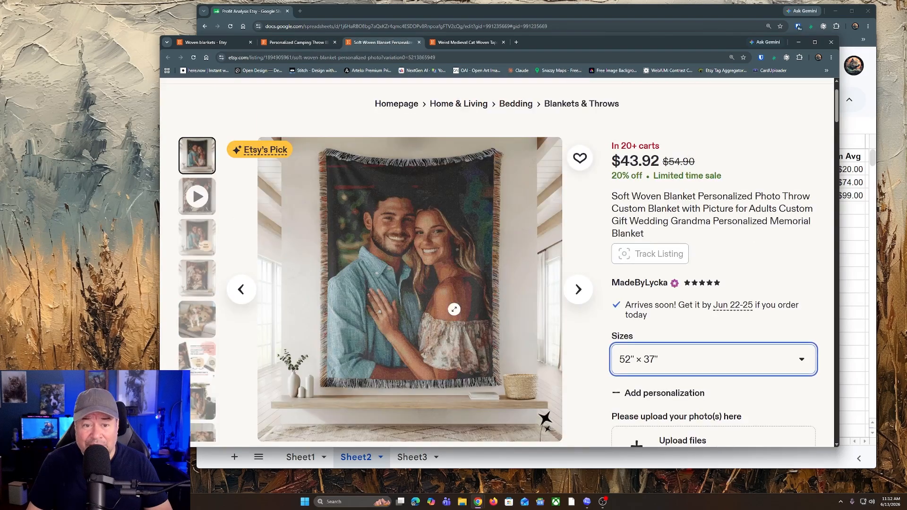
scroll(479, 342, down, 4)
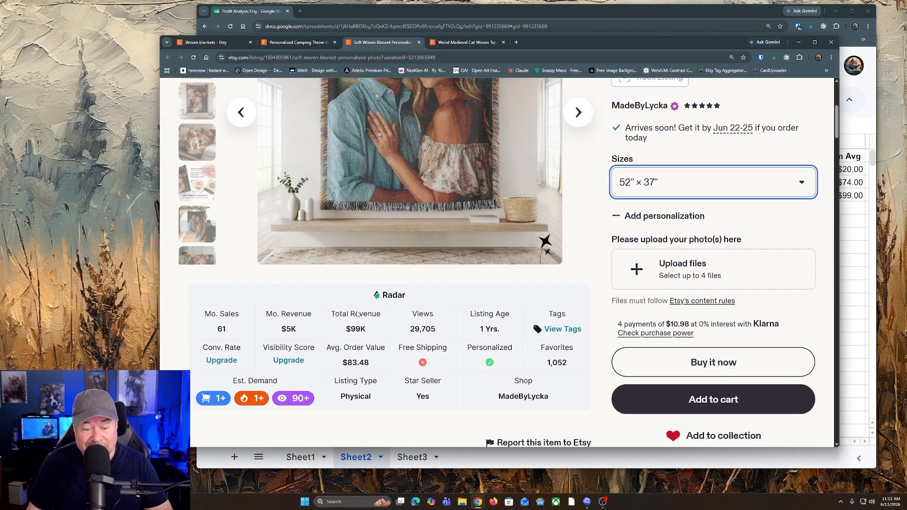
scroll(505, 312, up, 3)
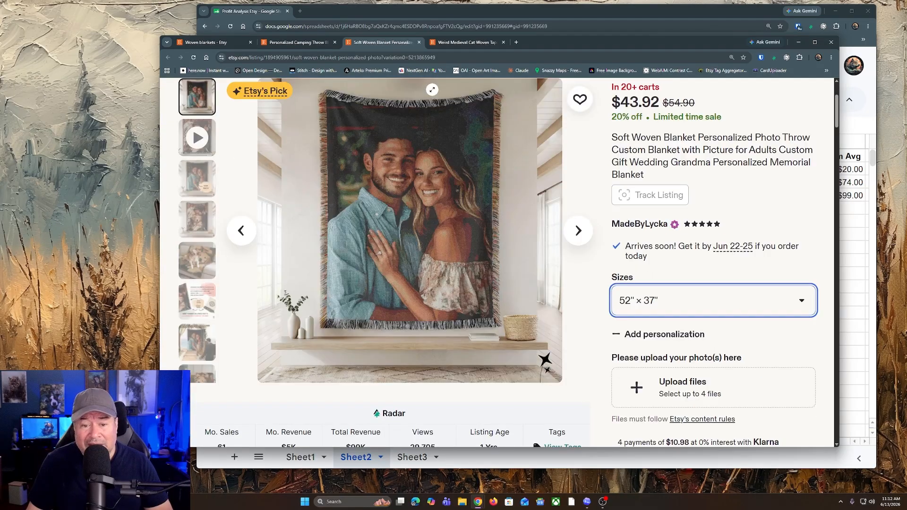
click(452, 43)
scroll(486, 238, down, 3)
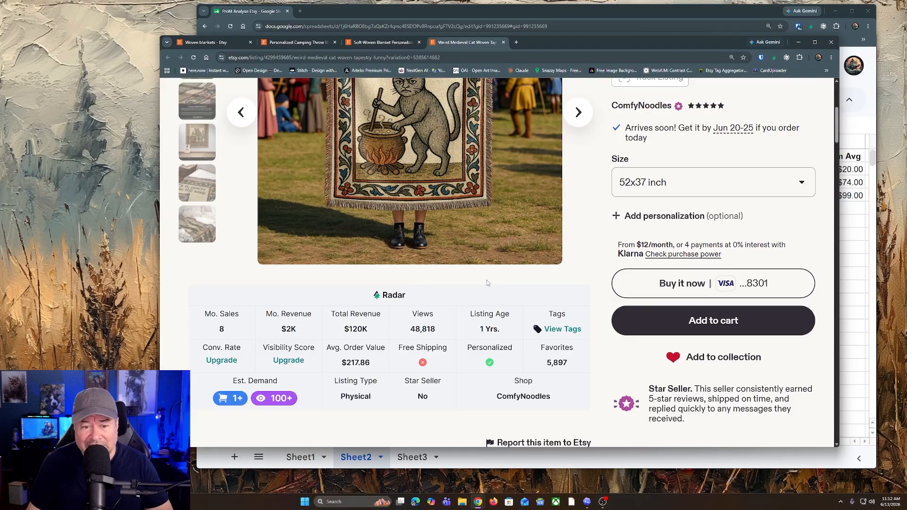
scroll(487, 281, up, 4)
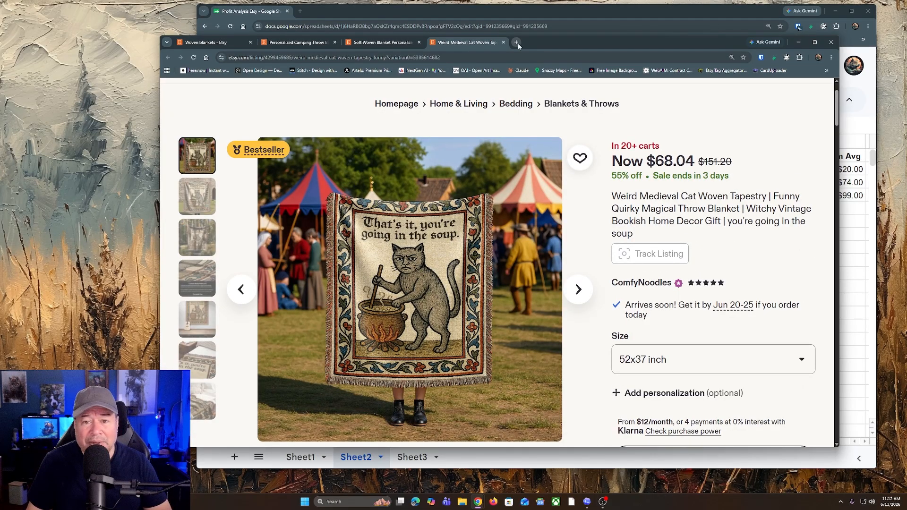
Step: Switch to the ceramic ornament Etsy window and check the Radar statistics of the Personalized Watercolor Photo Pet Ornament listing
drag(555, 43, 0, 118)
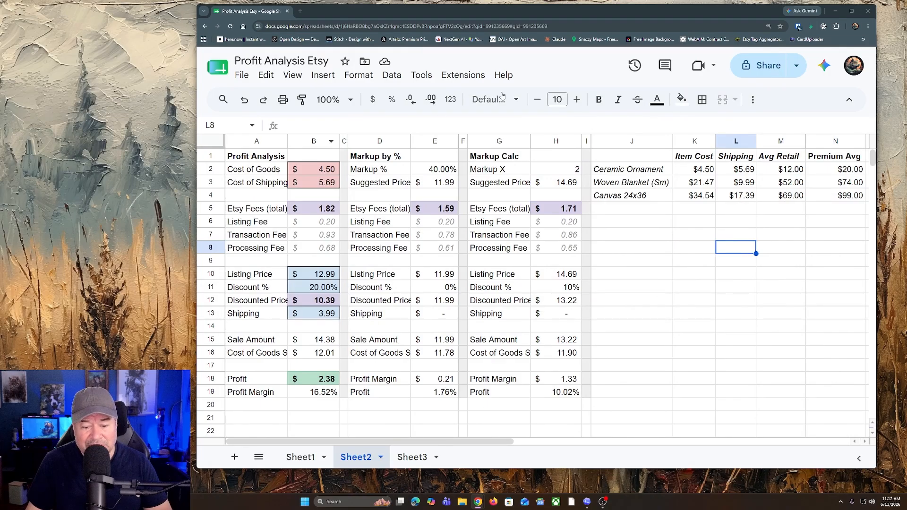
drag(497, 14, 516, 129)
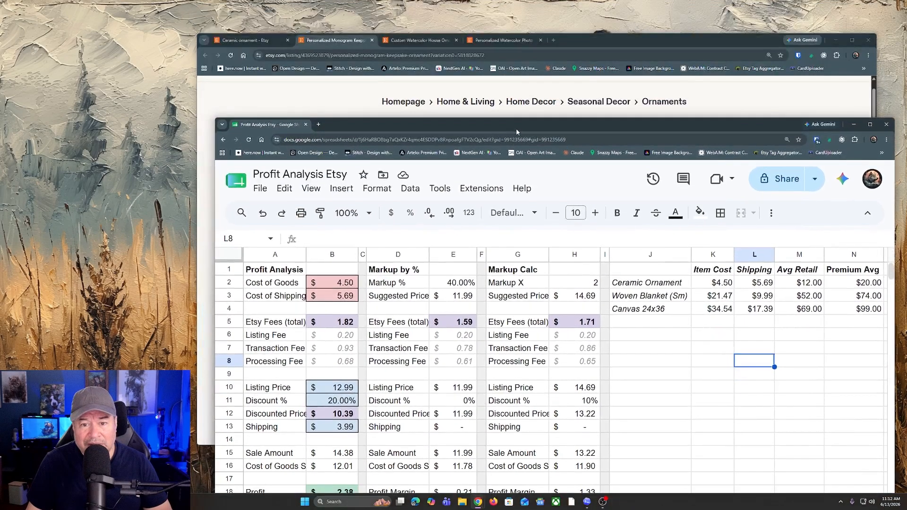
click(616, 43)
click(403, 41)
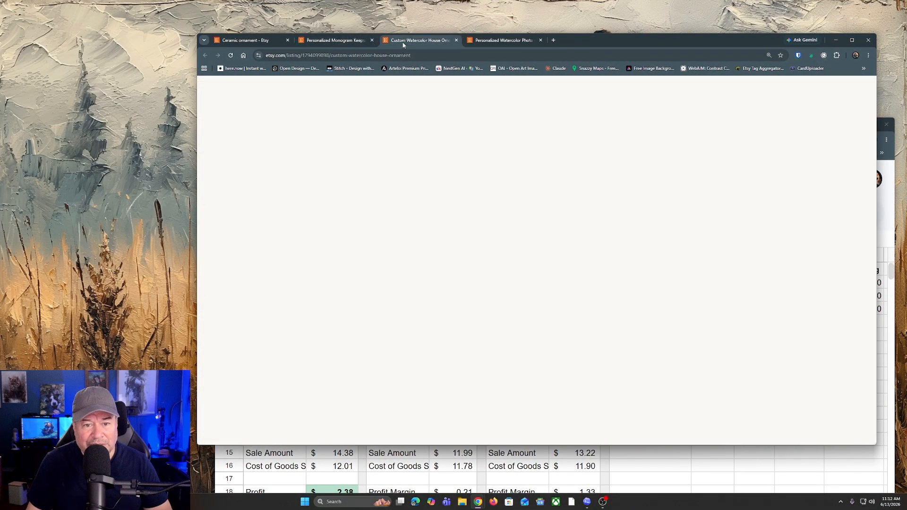
click(274, 42)
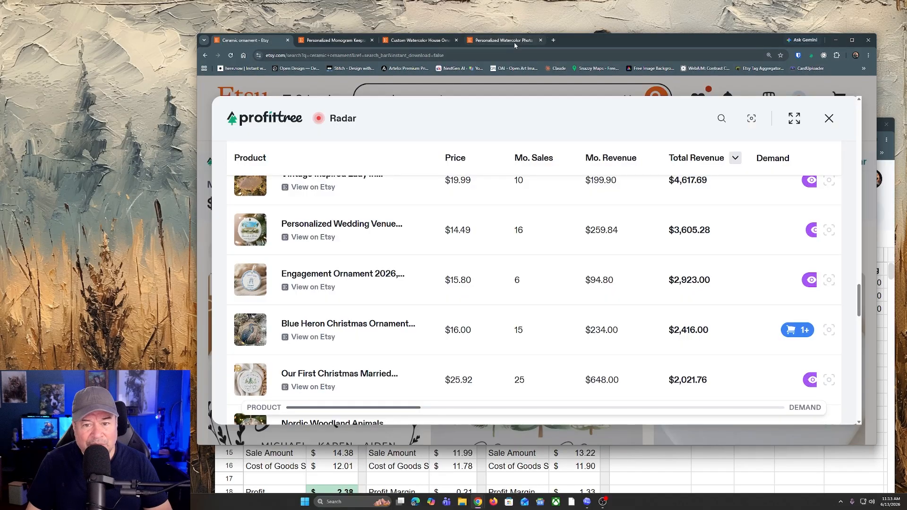
click(515, 42)
scroll(494, 227, down, 5)
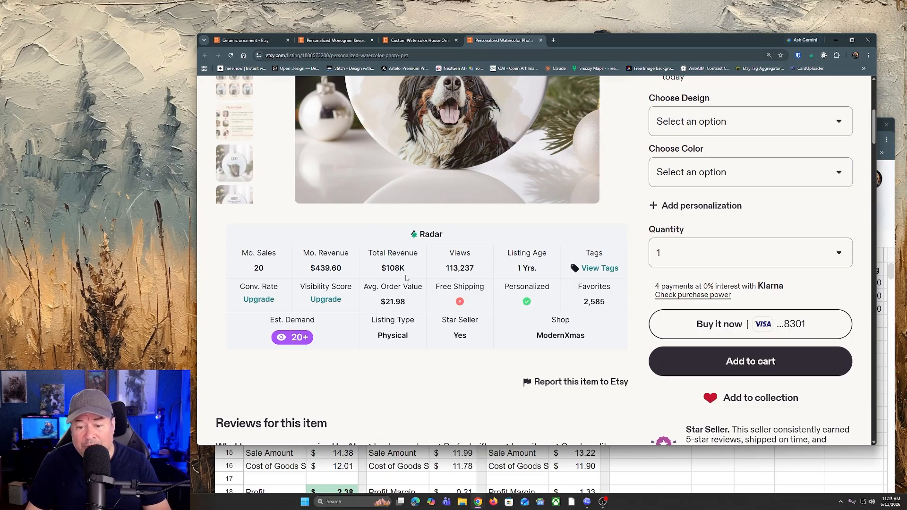
scroll(567, 276, up, 3)
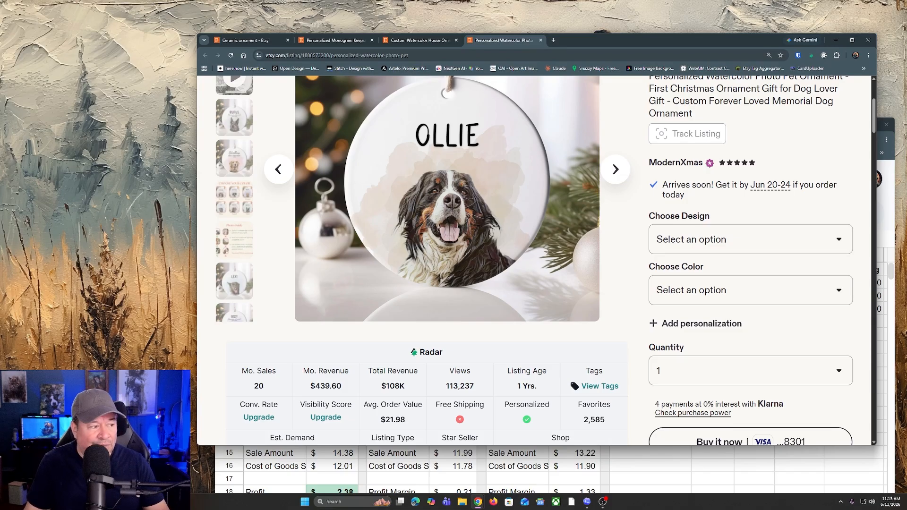
click(835, 39)
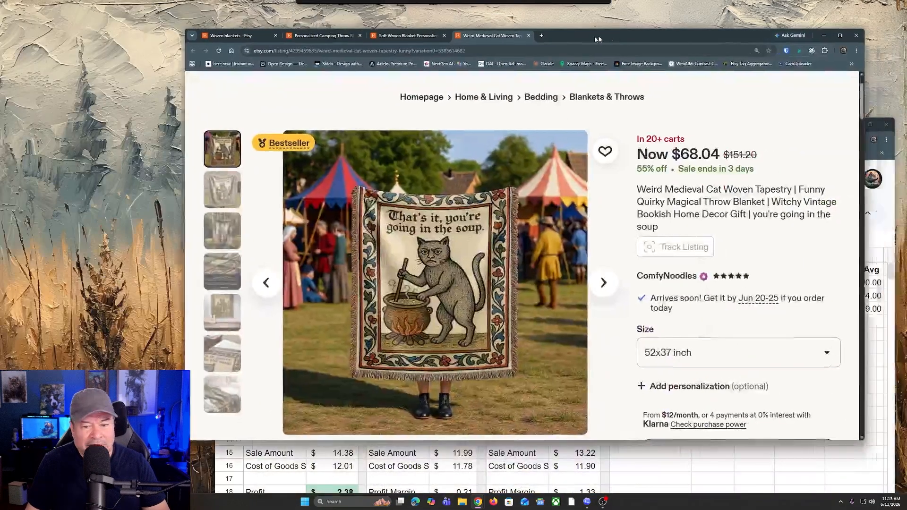
Step: Return to the woven blankets Etsy window and recheck the three blanket listings, ending on the Weird Medieval Cat Woven Tapestry
drag(596, 39, 579, 41)
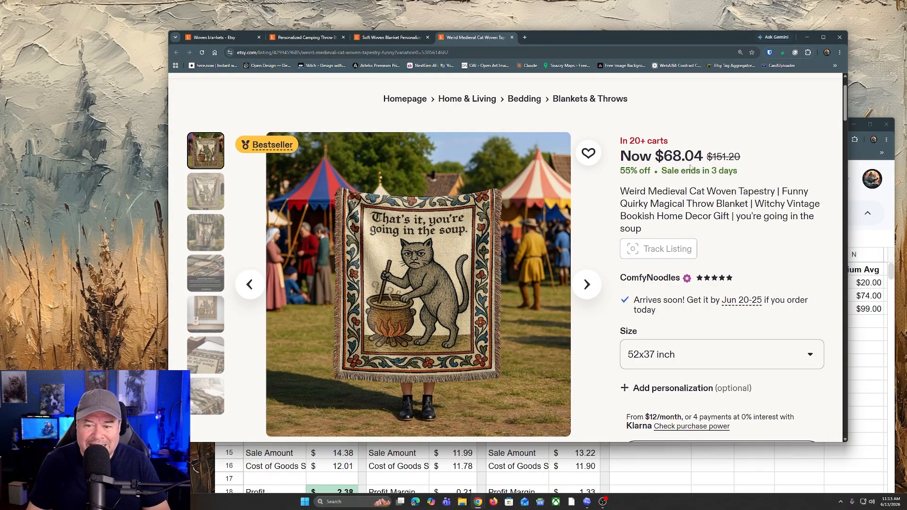
click(390, 38)
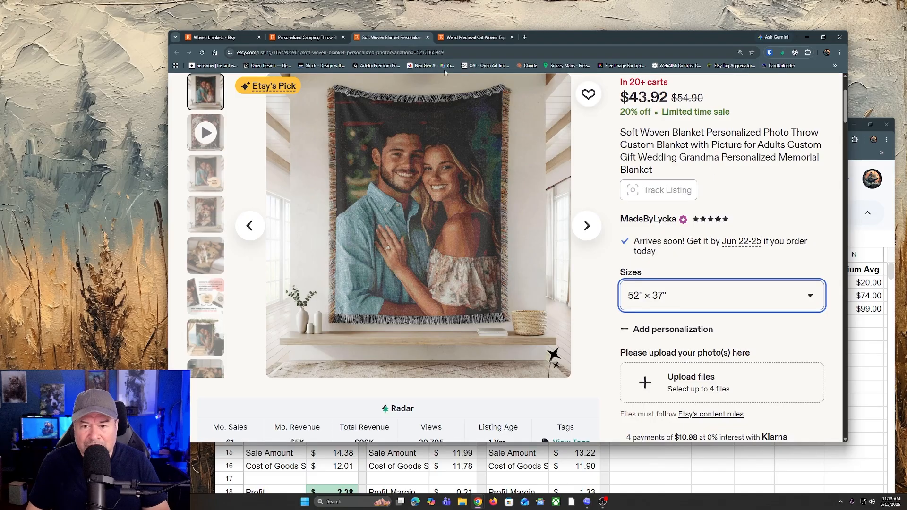
click(305, 38)
click(475, 37)
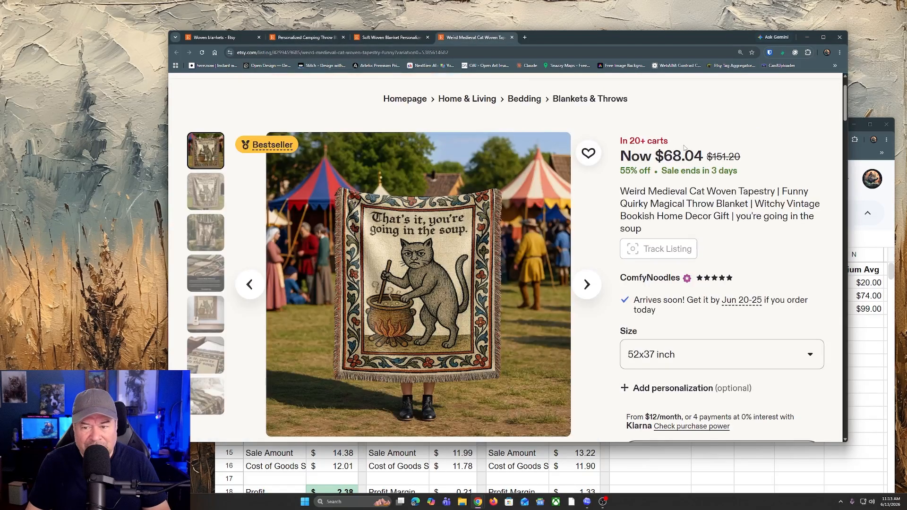
Step: Check the shipping and return policies of the Weird Medieval Cat Woven Tapestry listing
scroll(767, 276, down, 10)
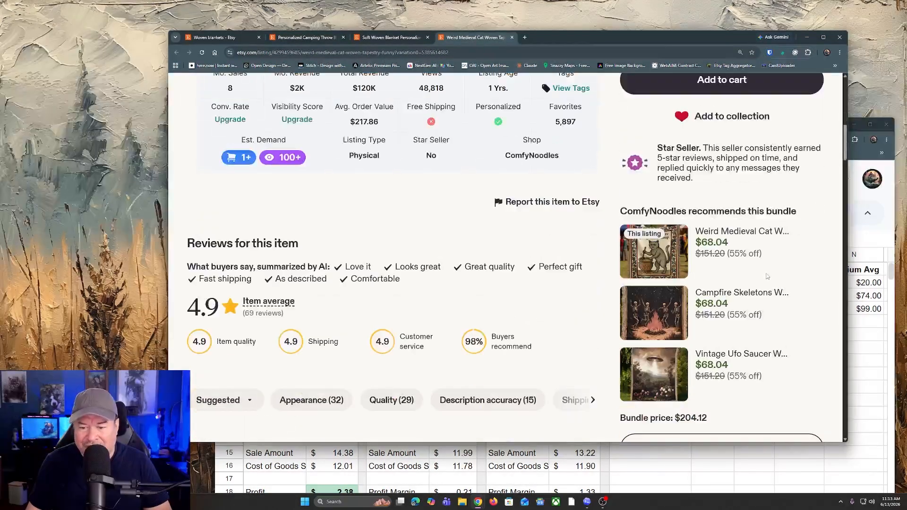
scroll(767, 276, down, 10)
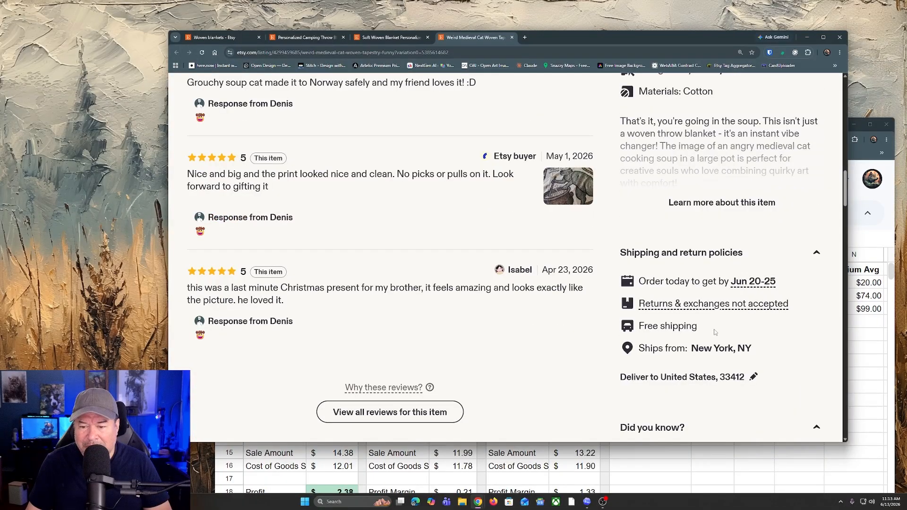
scroll(708, 323, up, 10)
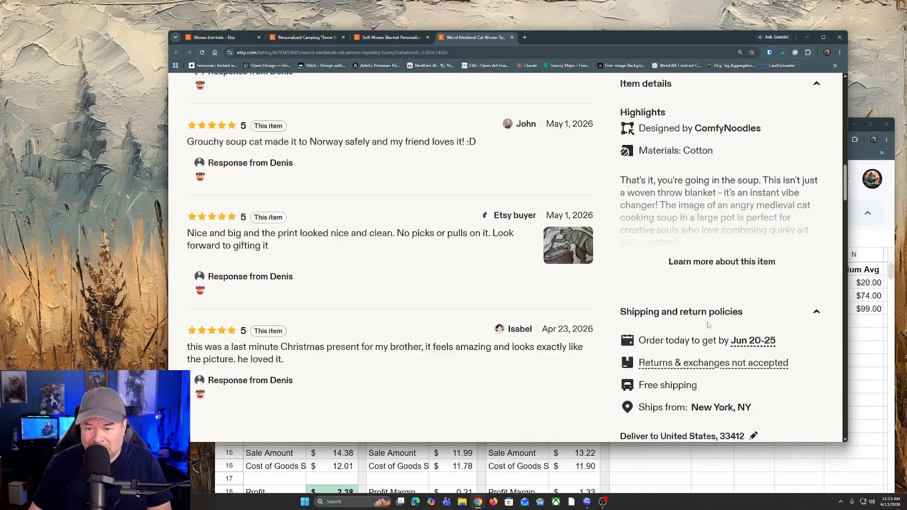
scroll(707, 323, up, 5)
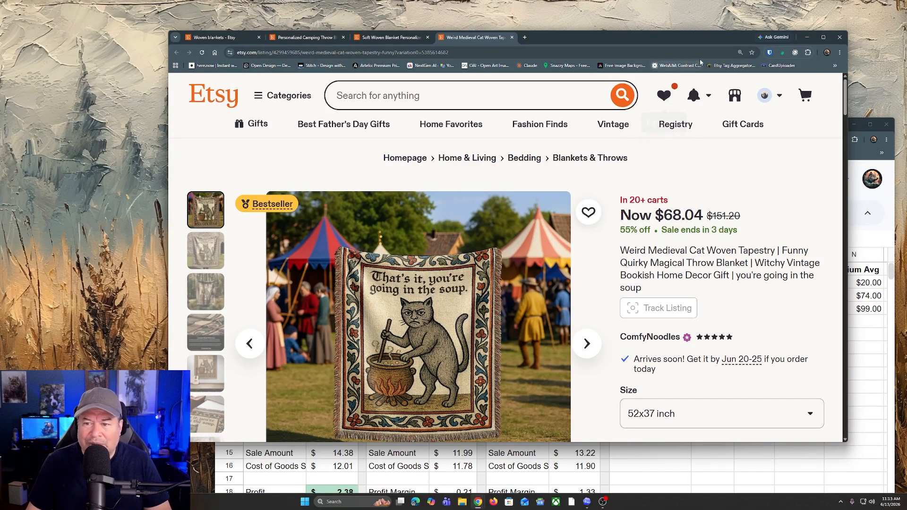
Step: Switch back to the Profit Analysis Etsy spreadsheet and set Cost of Goods to 21.47 for the small woven blanket
drag(696, 39, 661, 38)
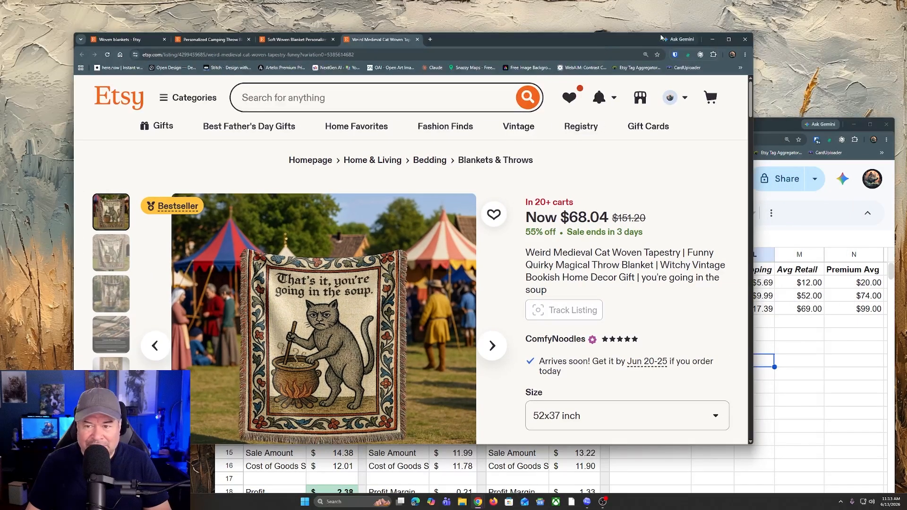
click(713, 39)
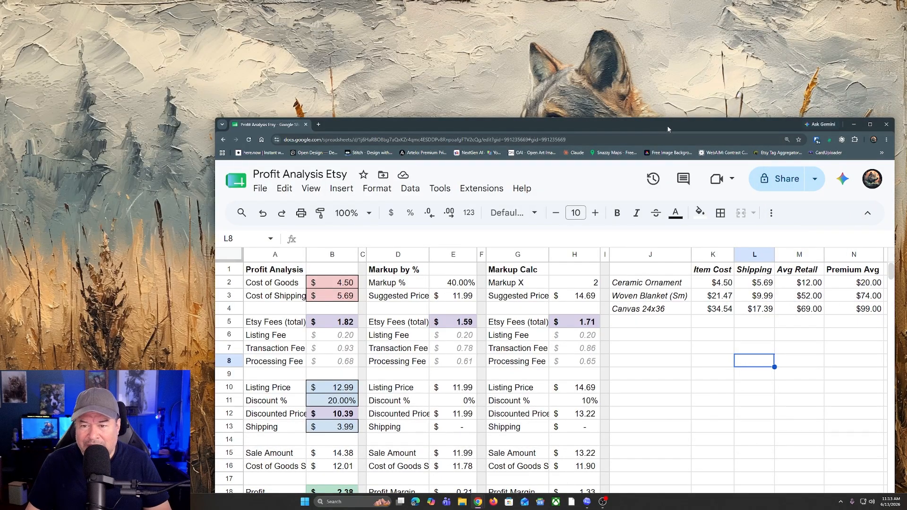
drag(668, 129, 577, 27)
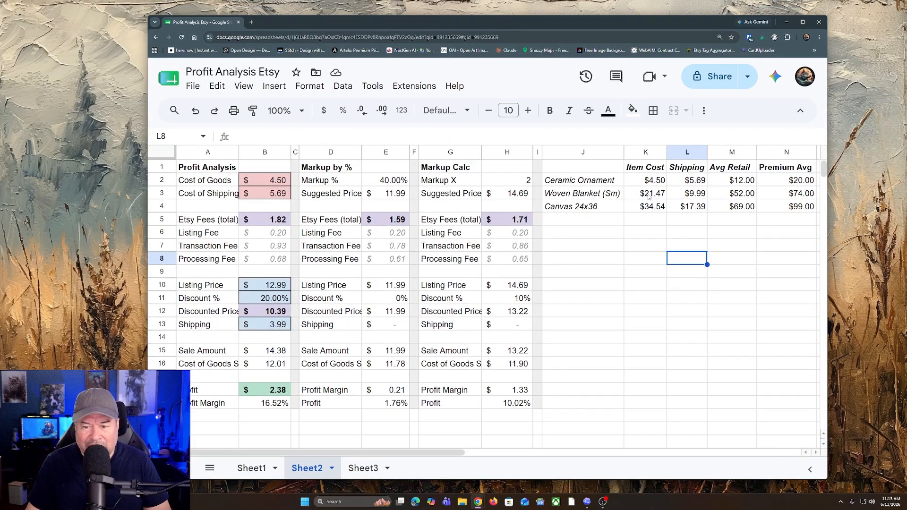
click(271, 181)
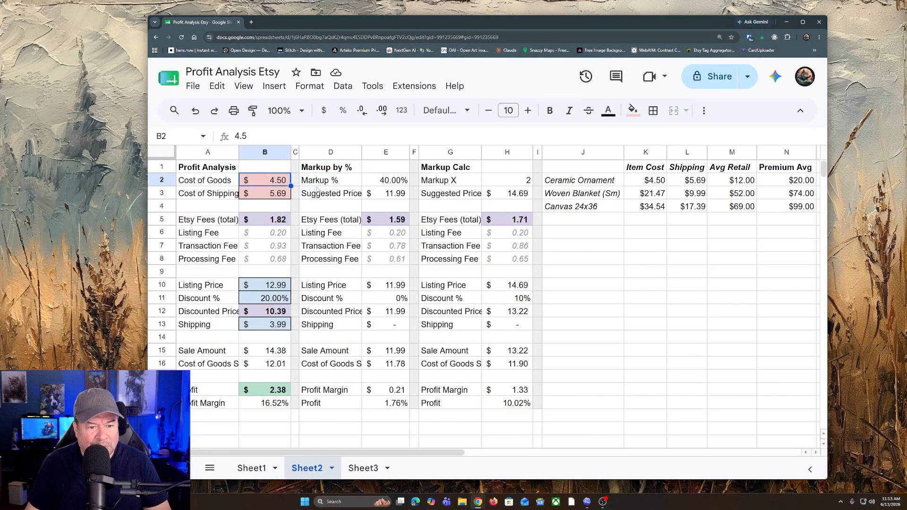
double_click(263, 182)
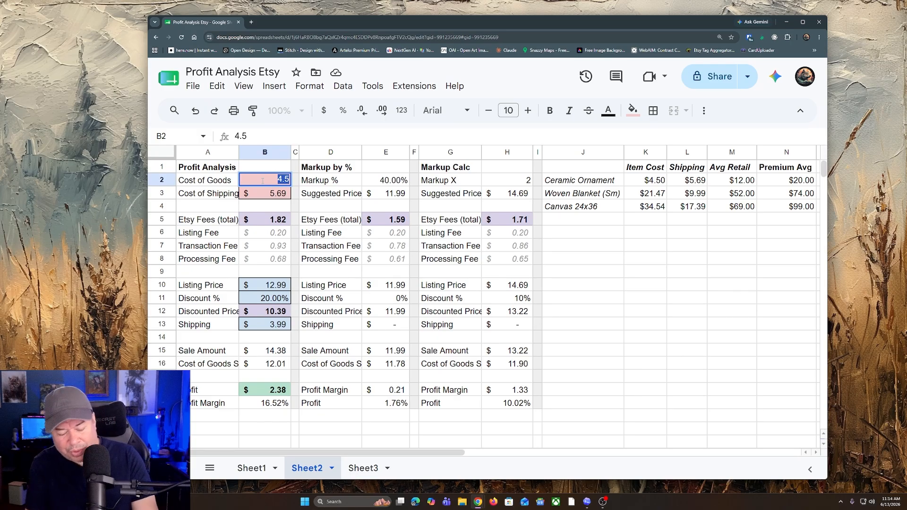
text(21.47)
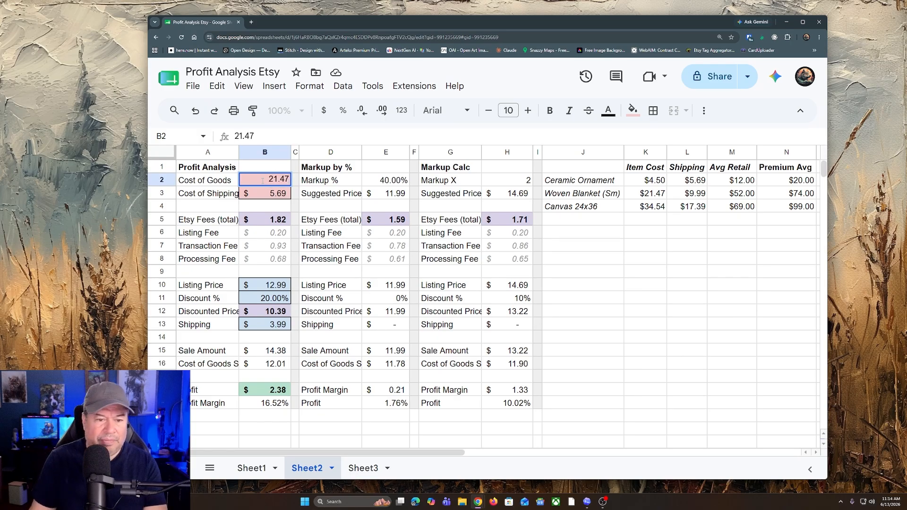
Step: Set Cost of Shipping to 9.99 in the Profit Analysis section
click(262, 194)
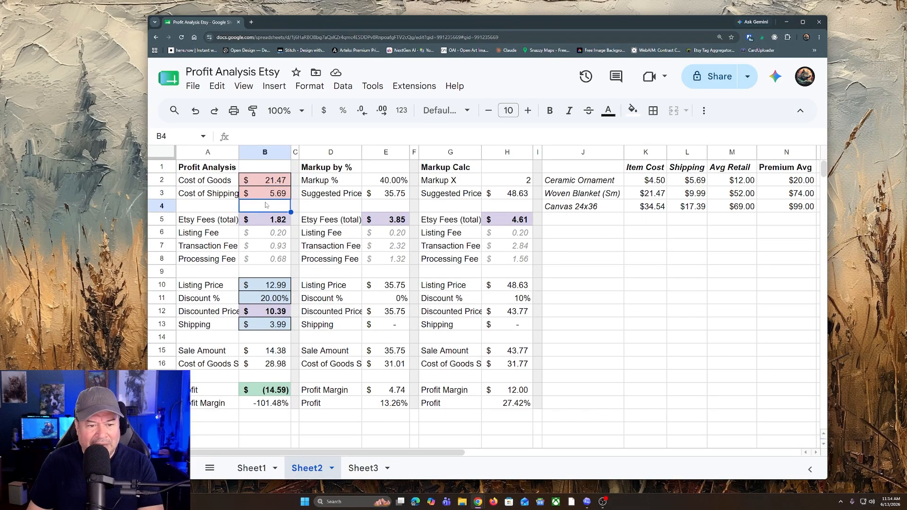
text(9)
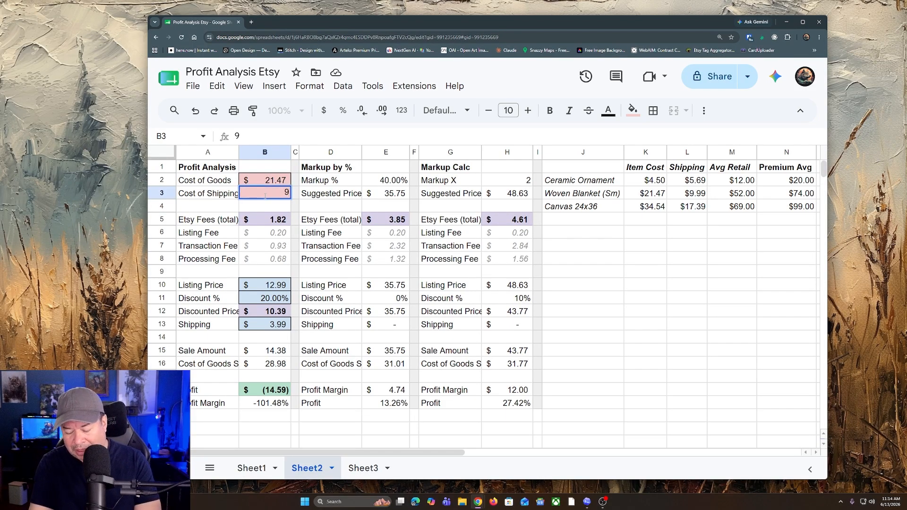
text(.99)
key(Return)
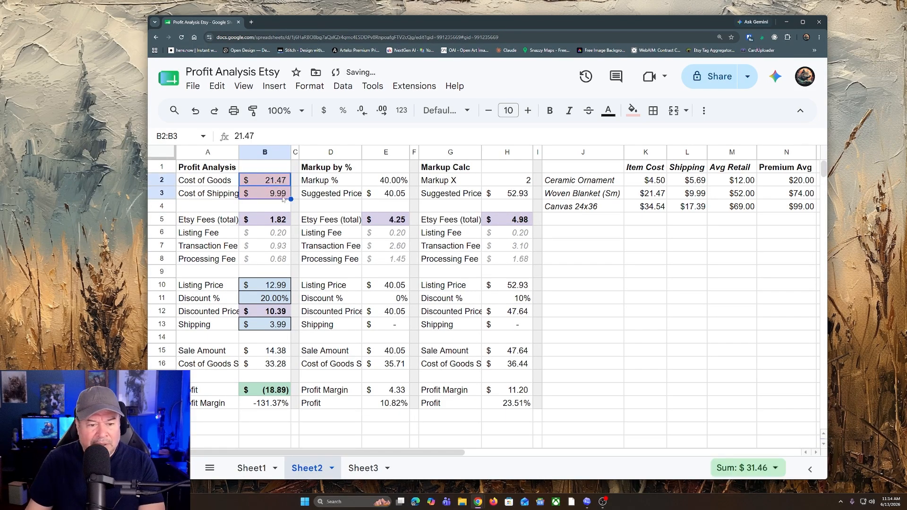
click(701, 313)
click(229, 181)
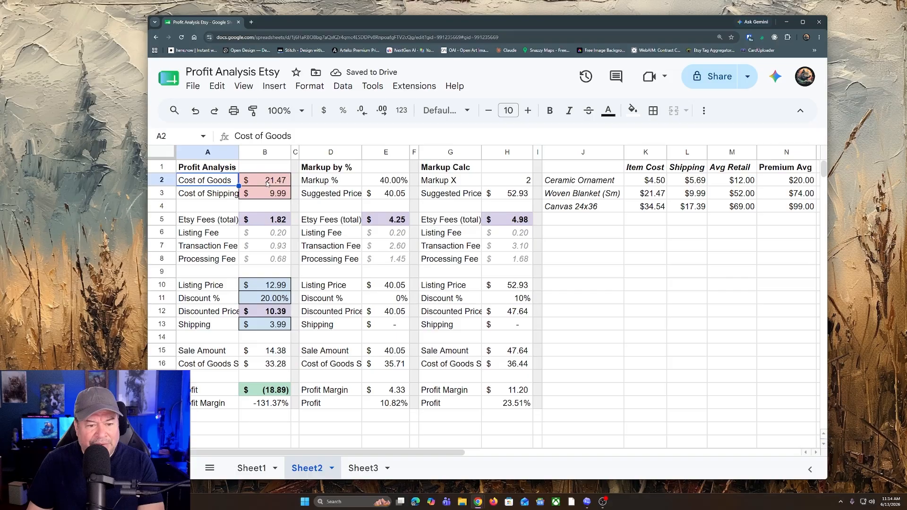
Step: Set Markup % to 50% in the Markup by % section for the small woven blanket
drag(262, 185, 265, 194)
click(665, 302)
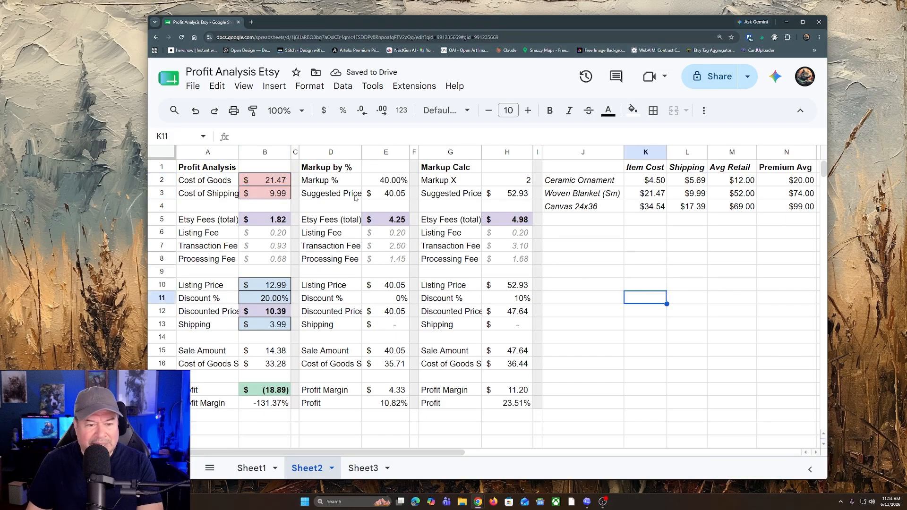
click(265, 206)
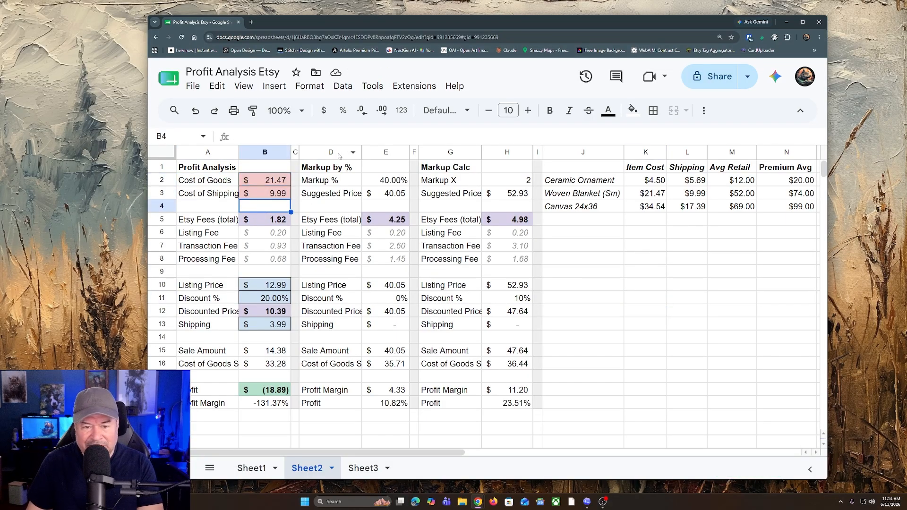
click(381, 184)
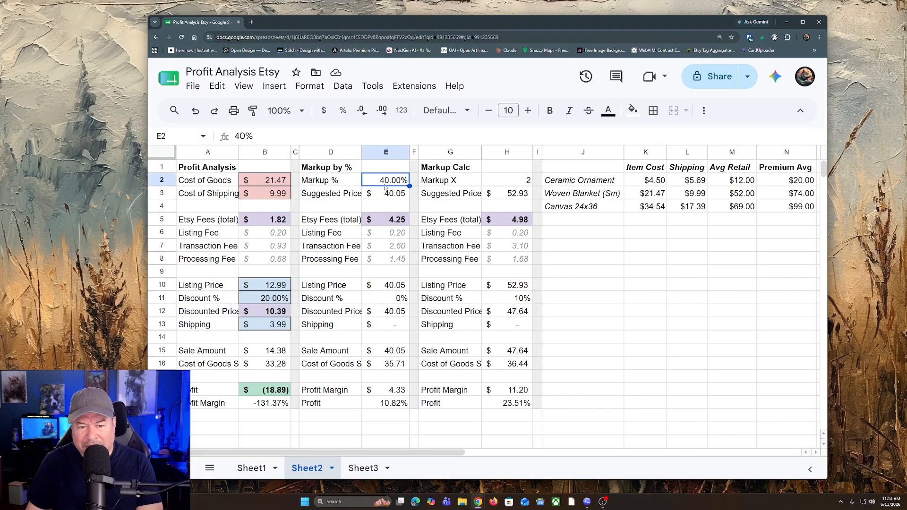
text(50)
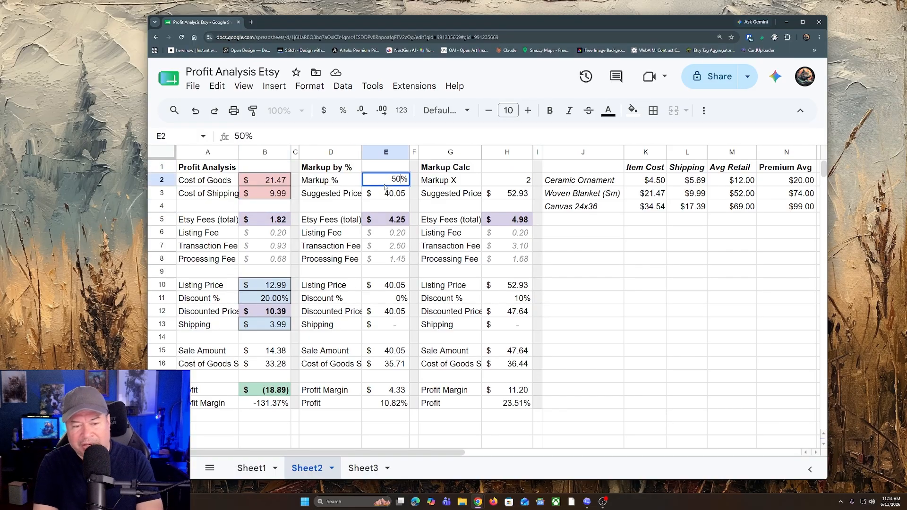
key(Return)
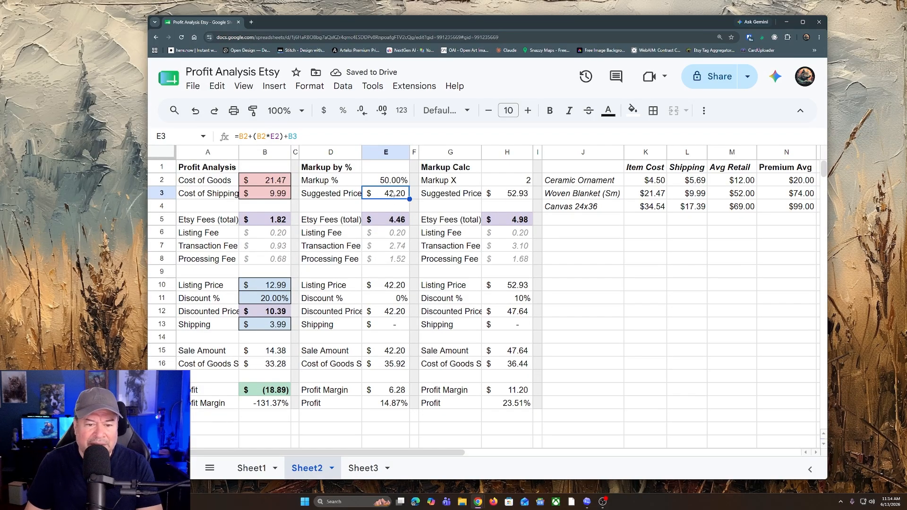
Step: Set Discount % to 0 in the Profit Analysis section
click(273, 298)
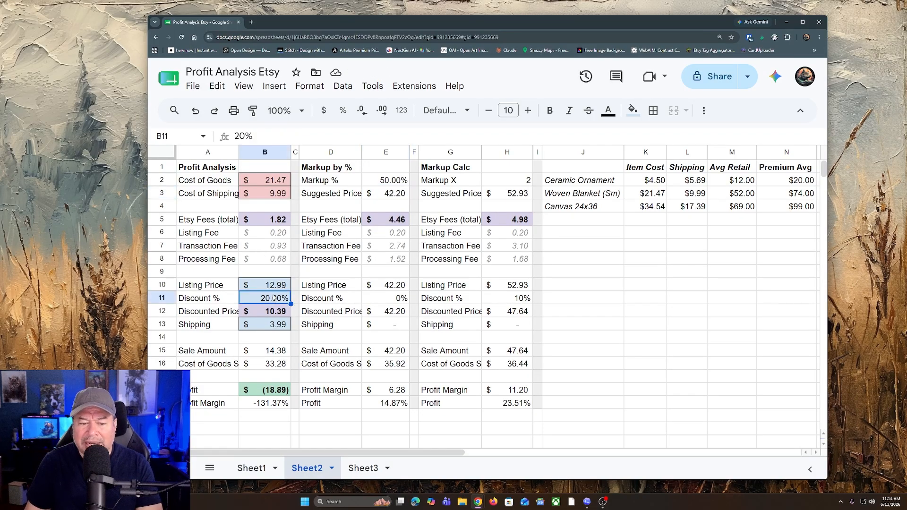
text(0)
key(Return)
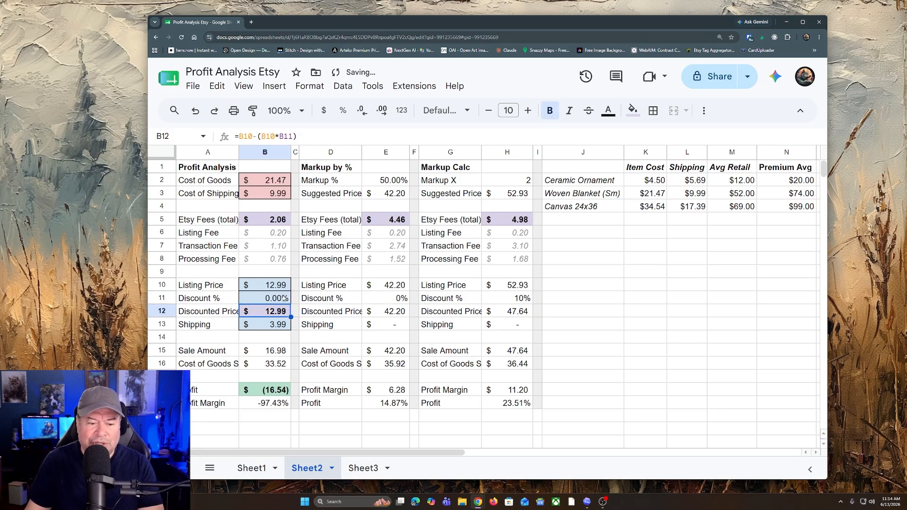
Step: Set the Profit Analysis Listing Price to 42.20, matching the suggested price of the 50% markup
click(278, 285)
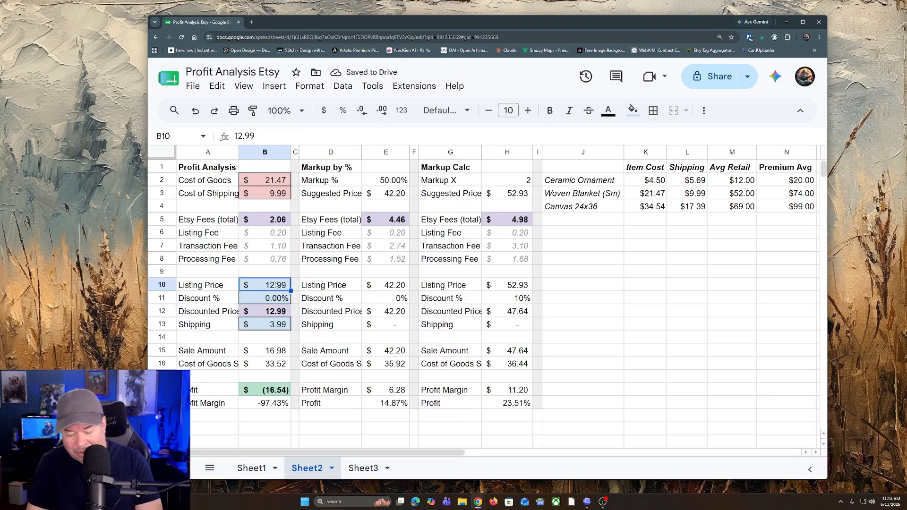
text(43.)
key(BackSpace)
key(BackSpace)
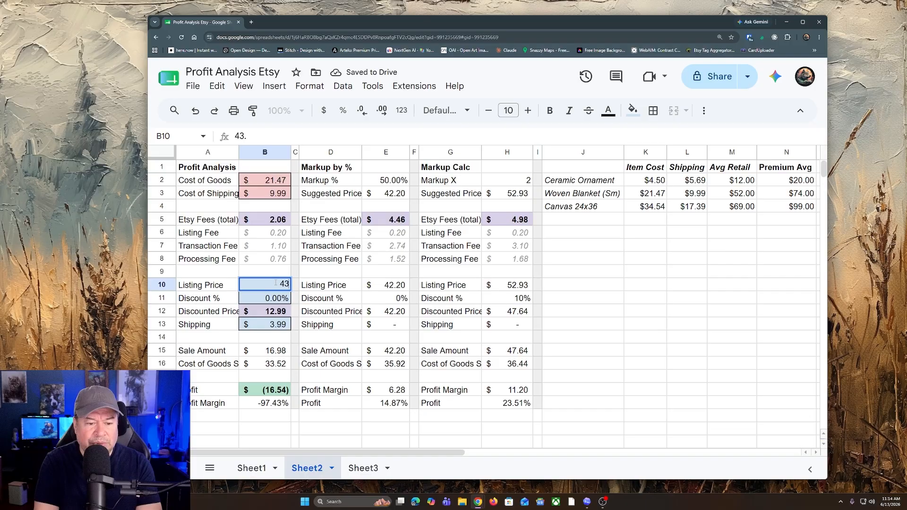
text(2.30)
key(BackSpace)
key(BackSpace)
text(4)
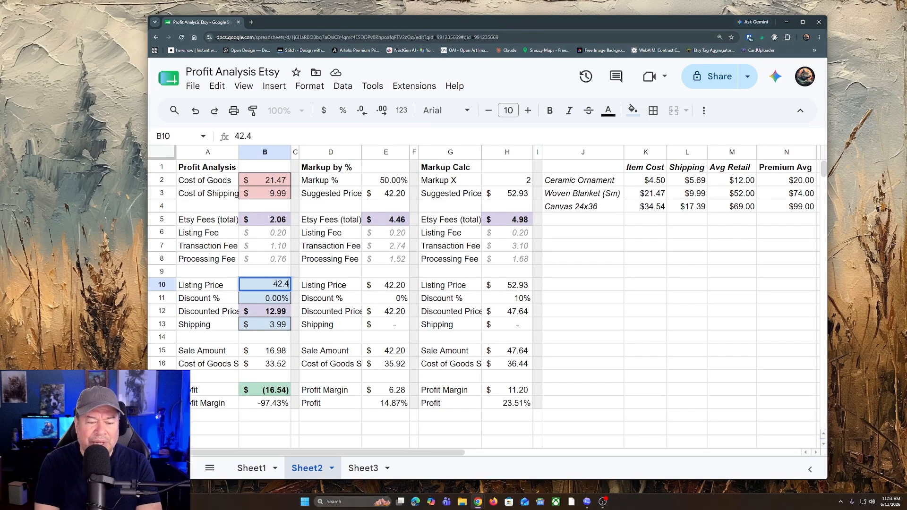
key(BackSpace)
text(20)
key(Return)
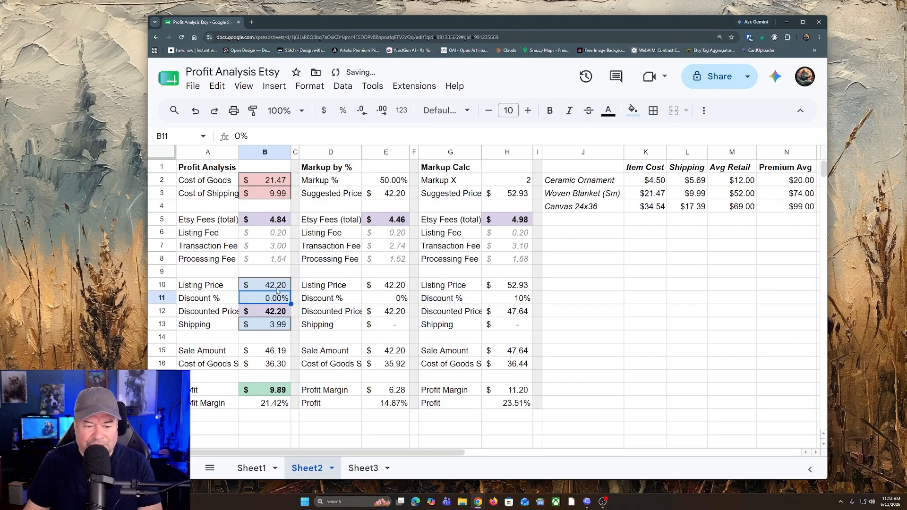
Step: Set the Shipping charged to the buyer to 0 in the Profit Analysis section
click(633, 325)
click(266, 330)
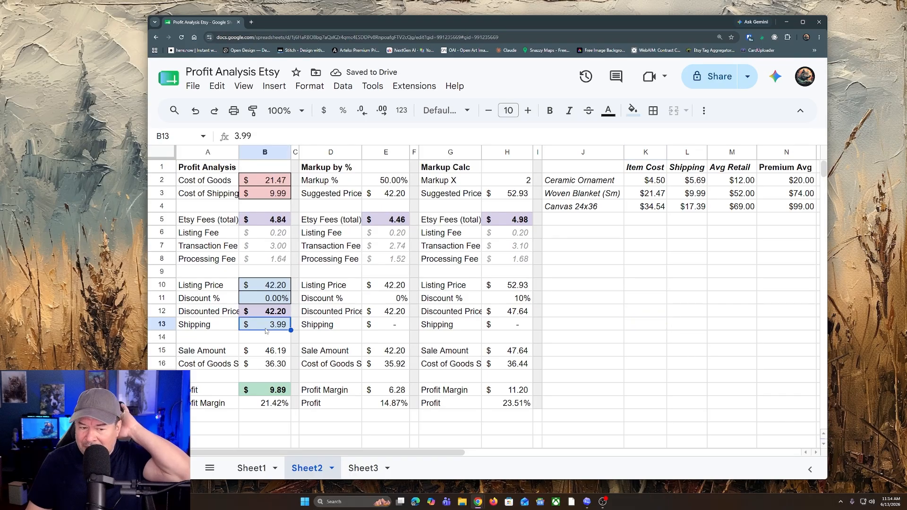
text(0)
key(Return)
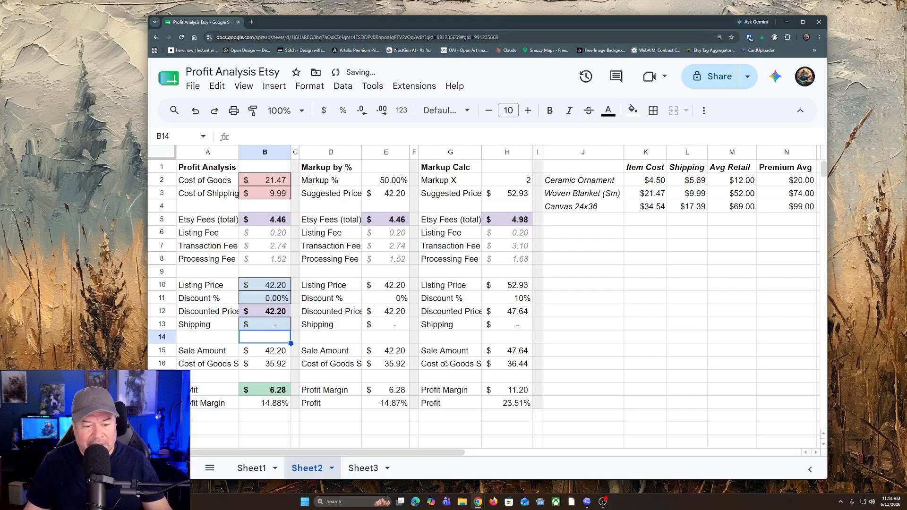
click(683, 355)
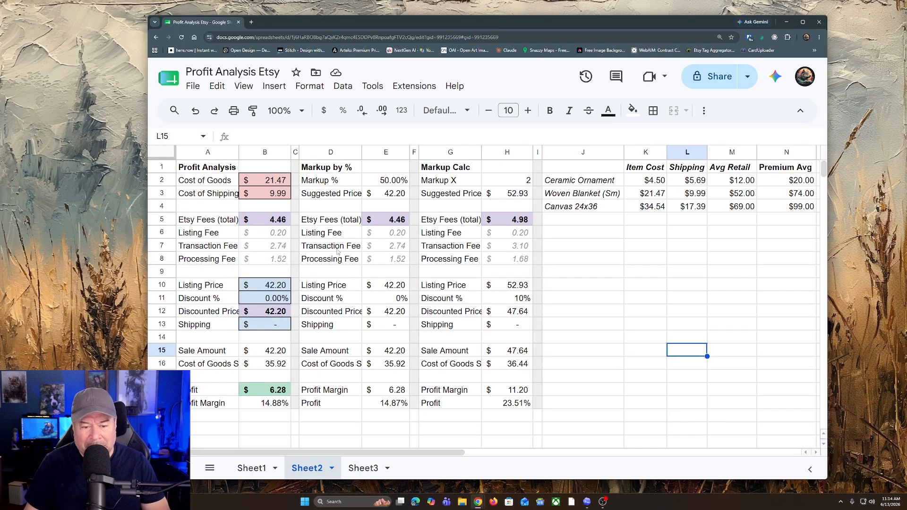
Step: Set the Shipping charged to the buyer to 5.99 in the Profit Analysis section
click(272, 325)
click(267, 341)
click(267, 327)
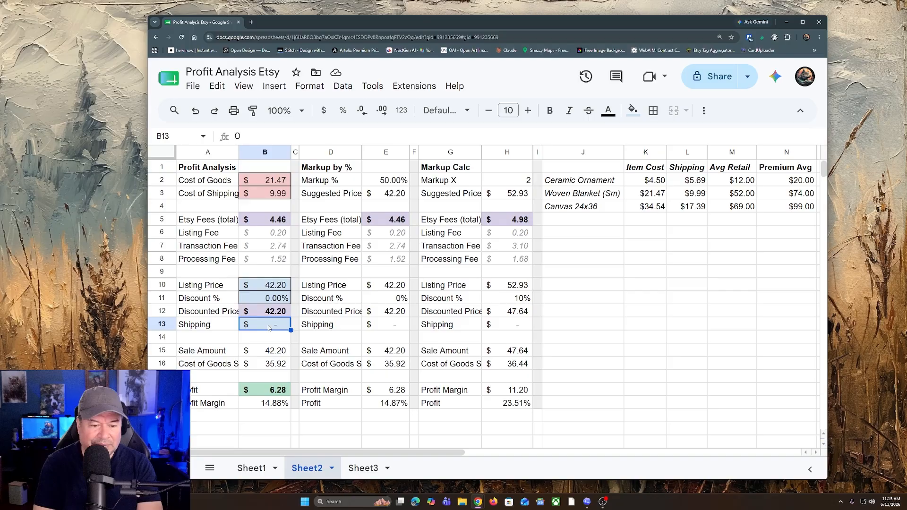
text(5)
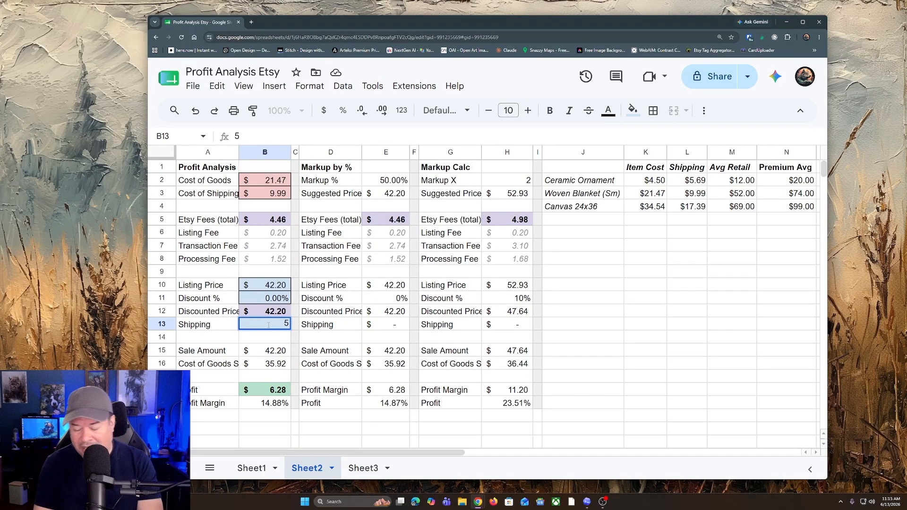
text(.99)
key(Return)
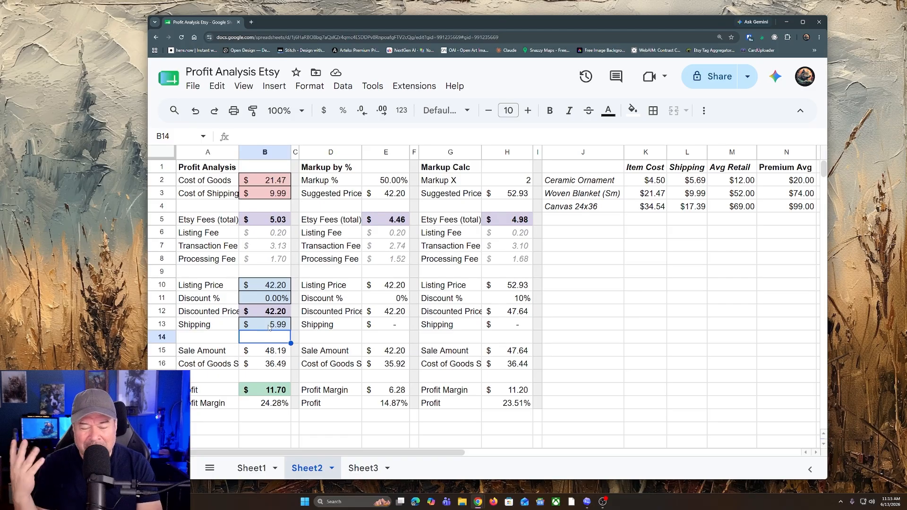
Step: Check the small woven blanket's shipping and average retail figures, and set the Profit Analysis Listing Price to 59.99 with a 20% discount
click(648, 274)
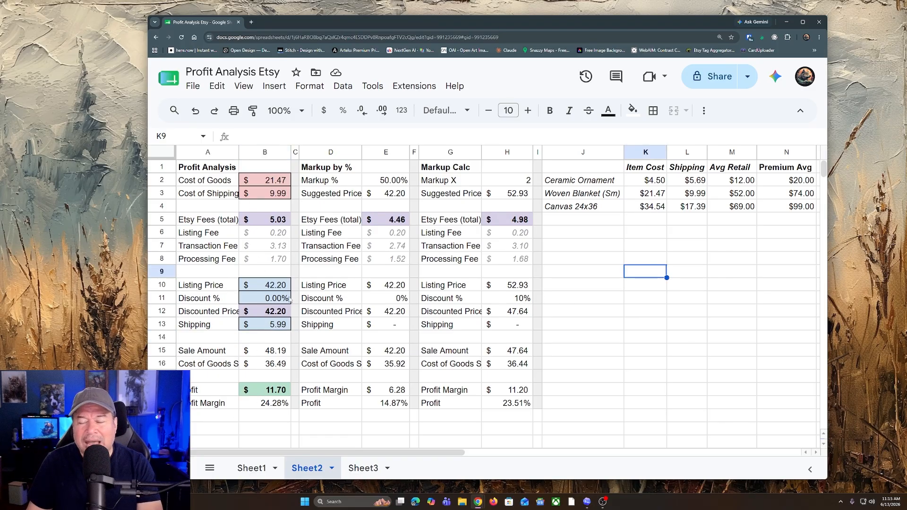
click(693, 196)
click(736, 194)
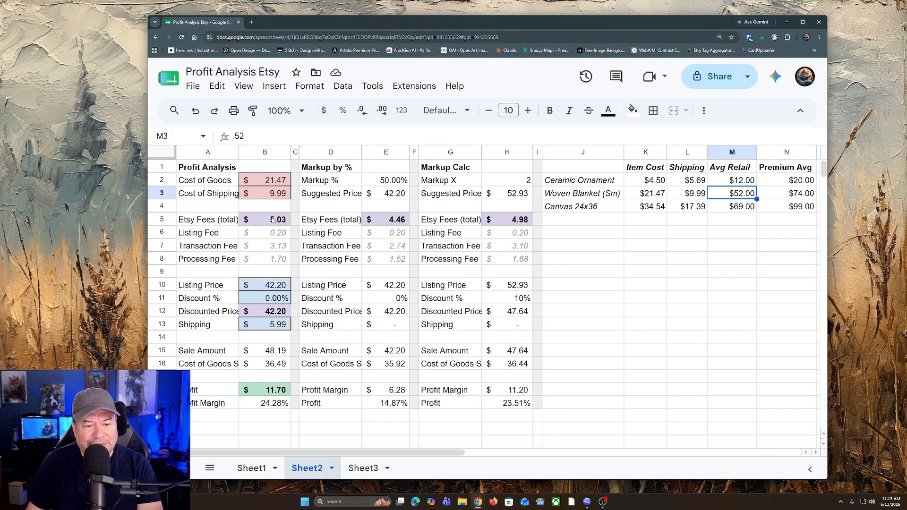
click(260, 285)
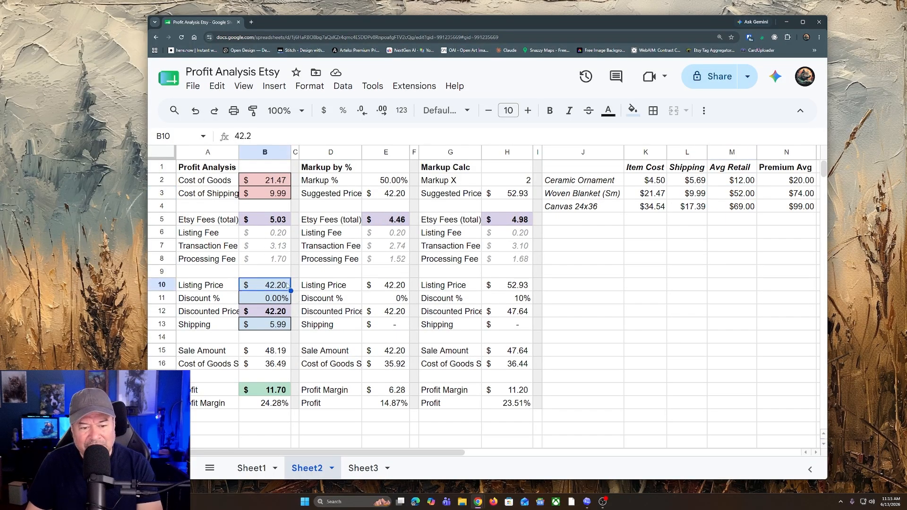
text(590)
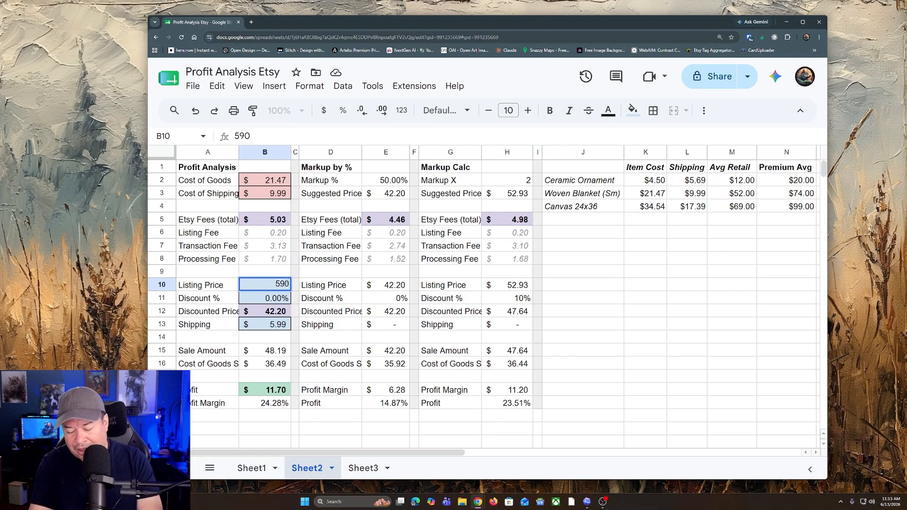
key(BackSpace)
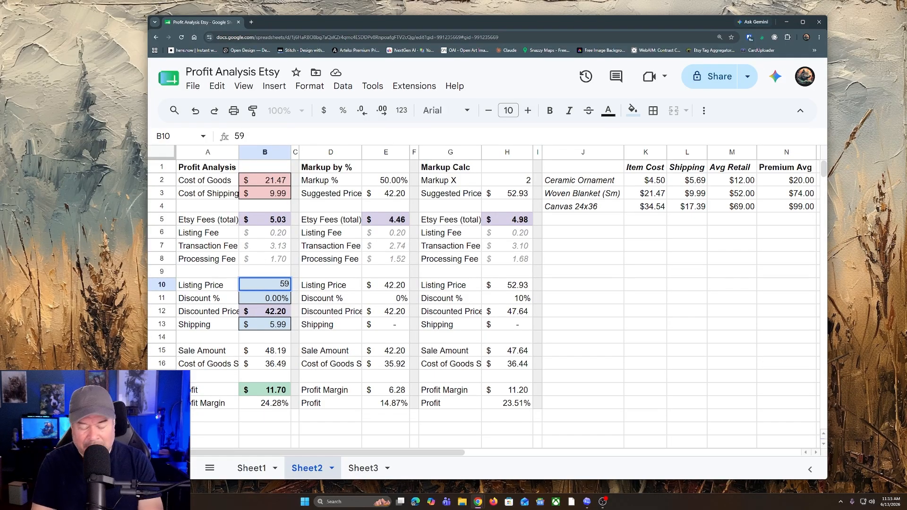
text(.99)
key(Return)
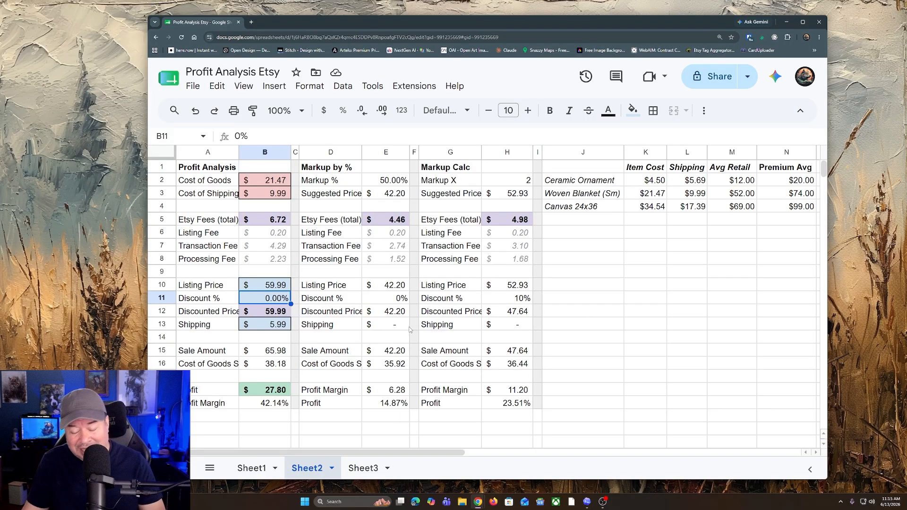
text(20)
key(Return)
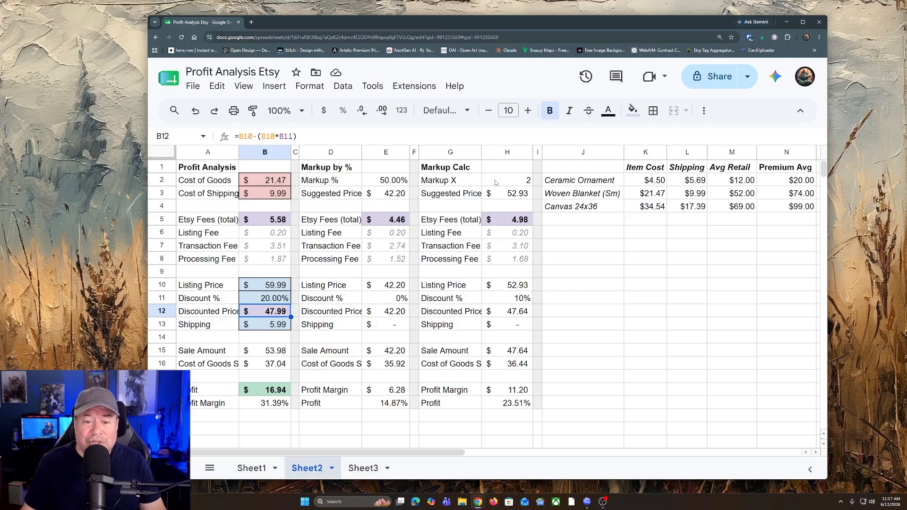
Step: Set Markup X to 3 in the Markup Calc section
click(518, 180)
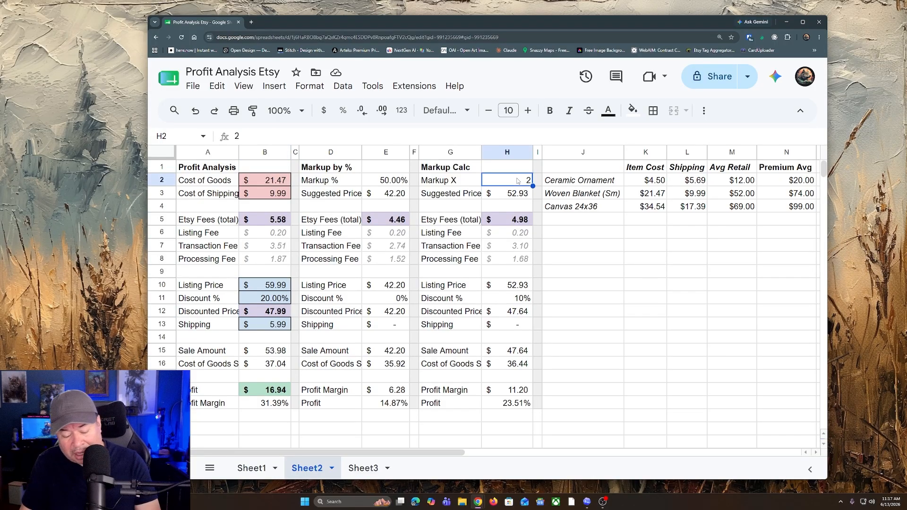
text(3)
key(Return)
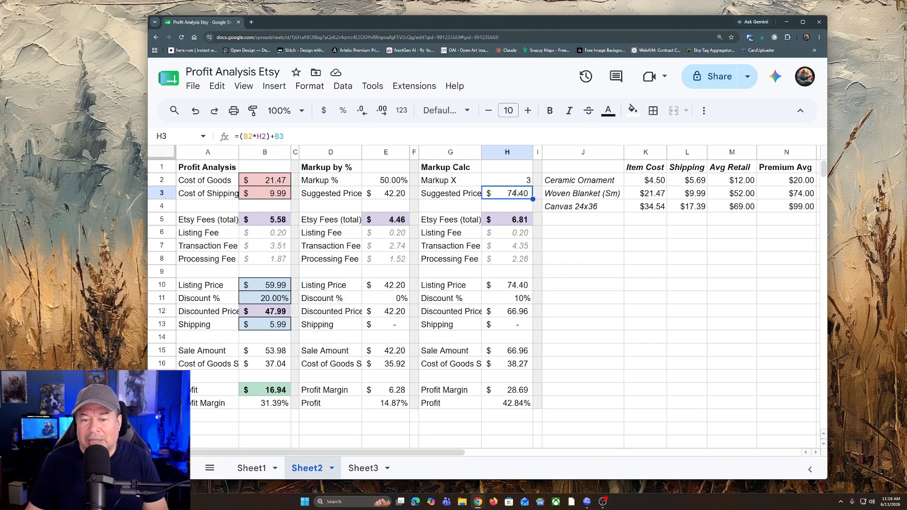
click(526, 181)
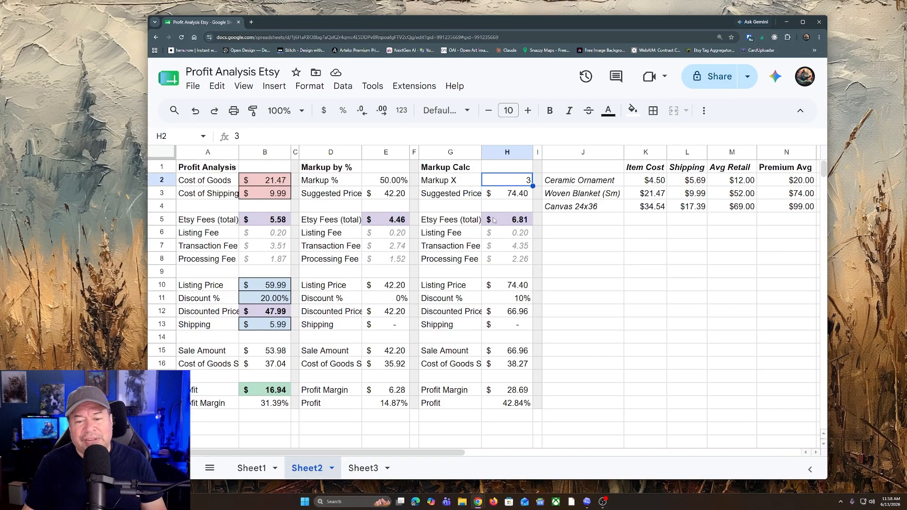
Step: Set the Profit Analysis Listing Price to 69.99 and its Discount % to 0
click(279, 289)
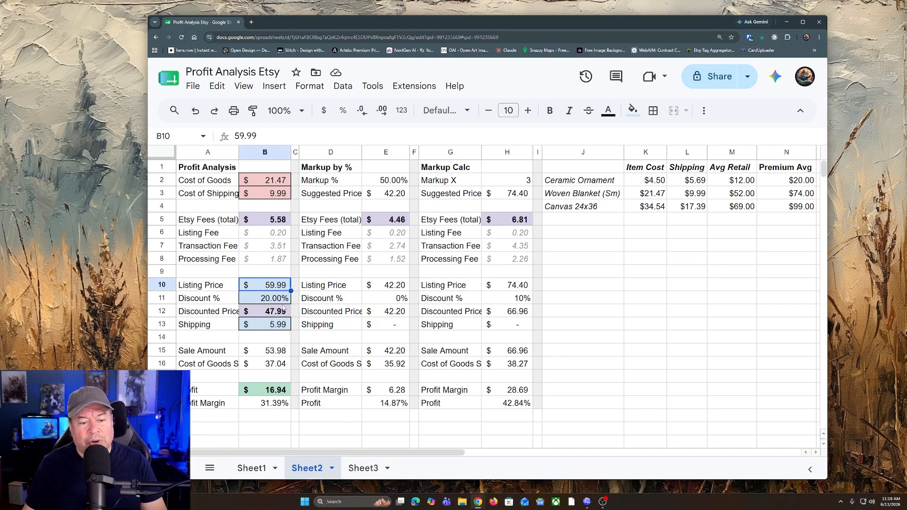
text(6)
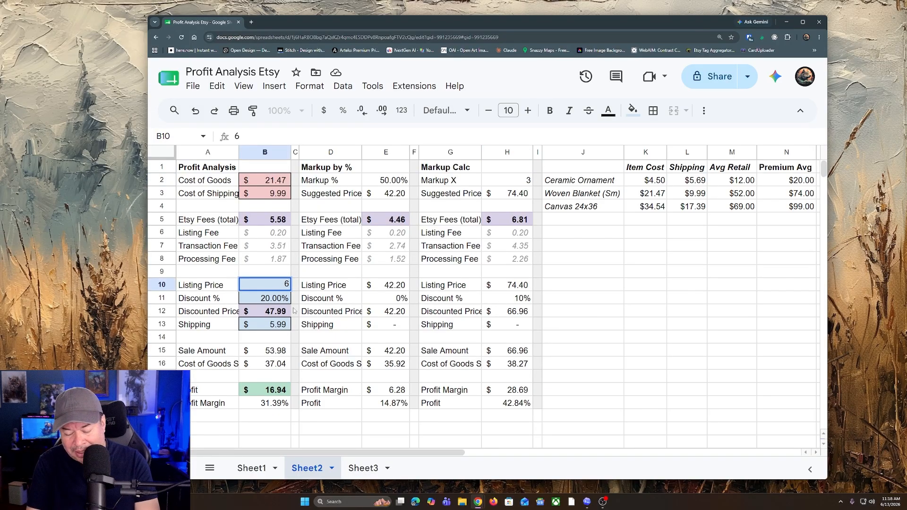
text(9.99)
key(Return)
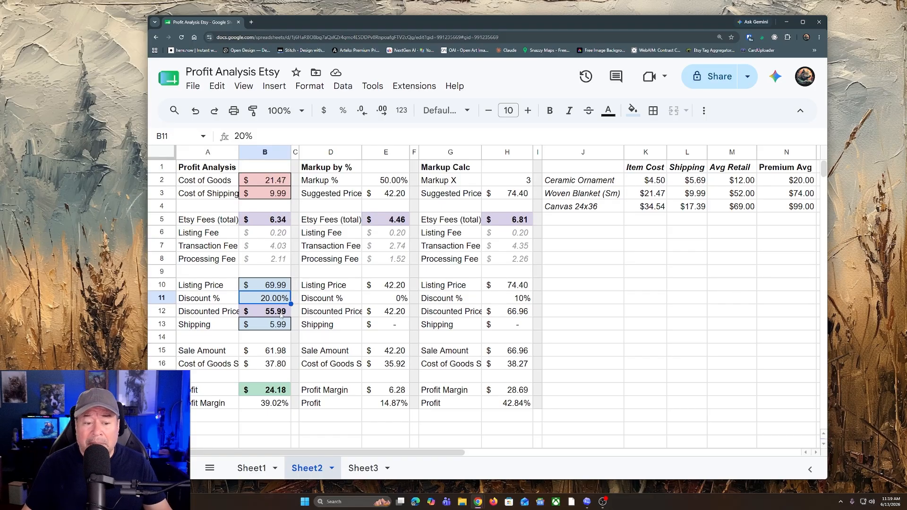
text(0)
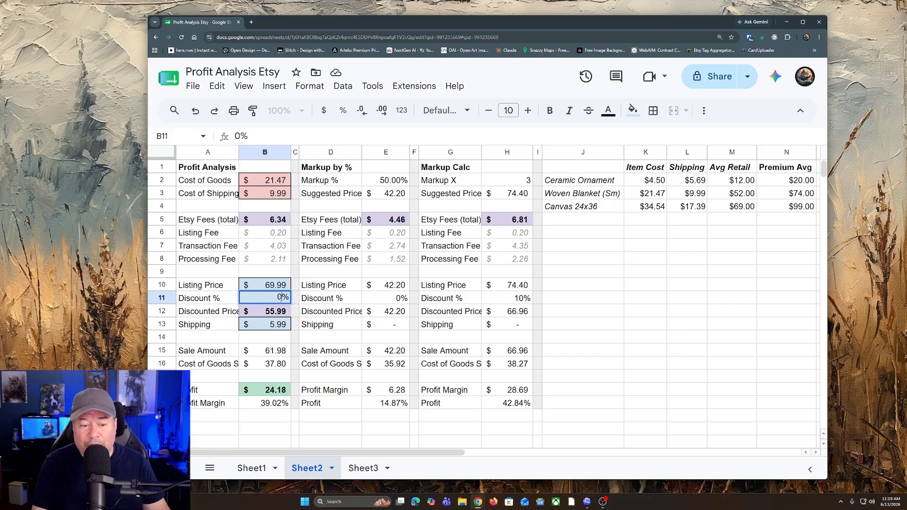
key(Return)
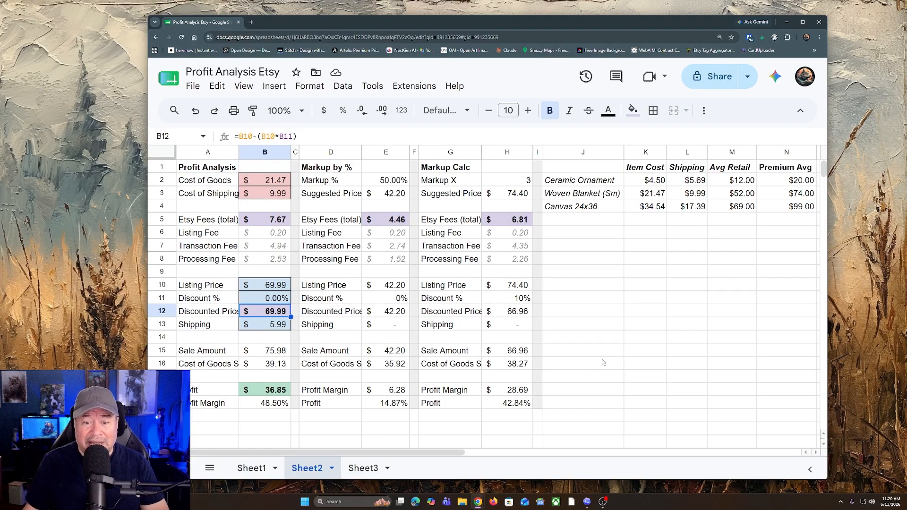
Step: Set Markup X to 5 in the Markup Calc section
click(513, 181)
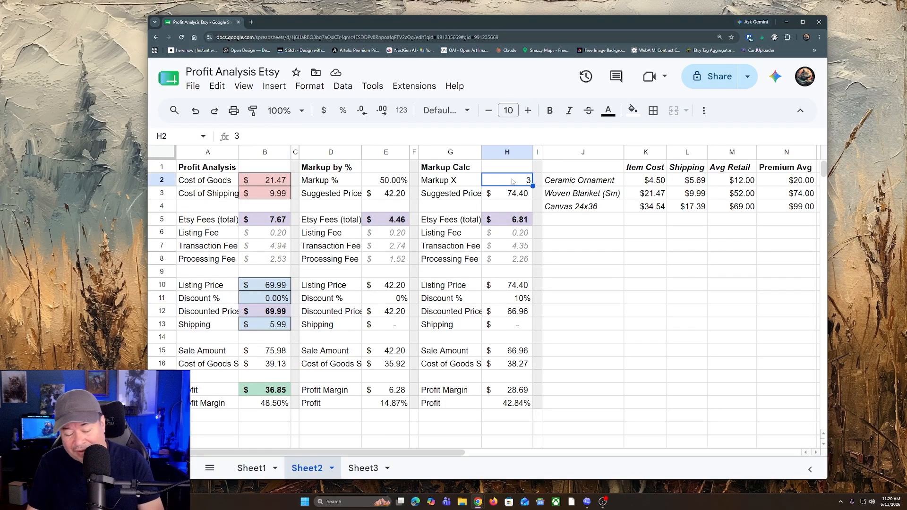
text(5)
key(Return)
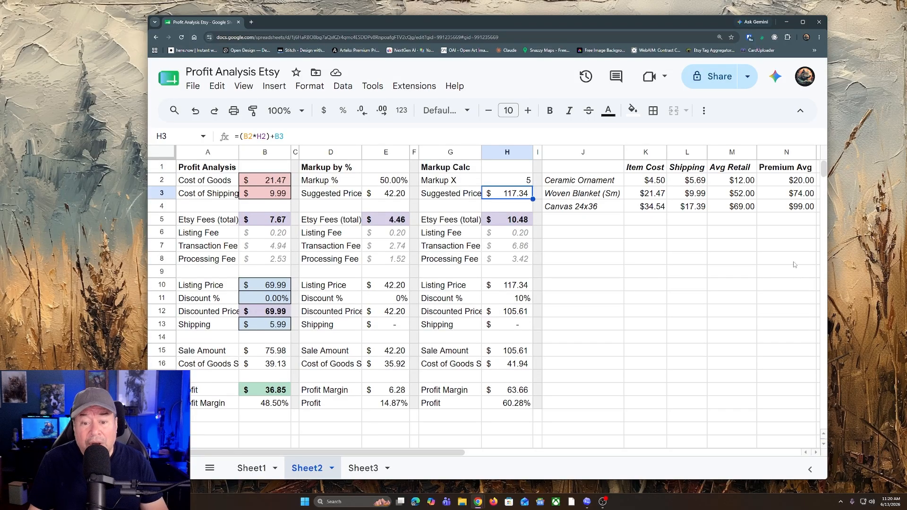
click(515, 185)
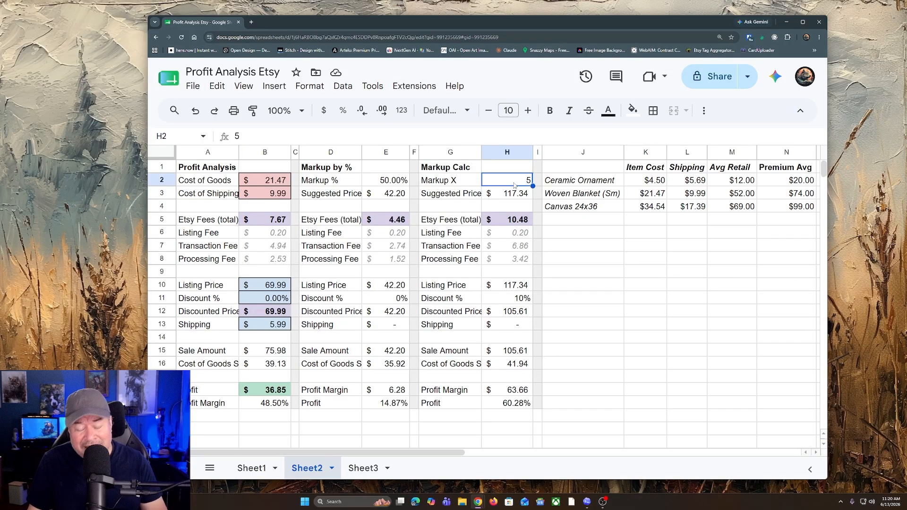
Step: Set Markup X to 3 in the Markup Calc section and Markup % to 100% in the Markup by % section
text(3)
key(Return)
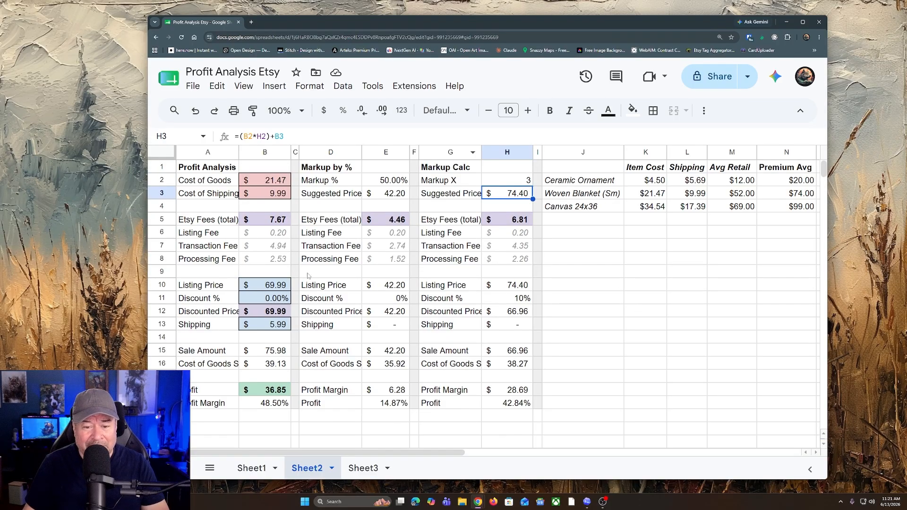
click(646, 325)
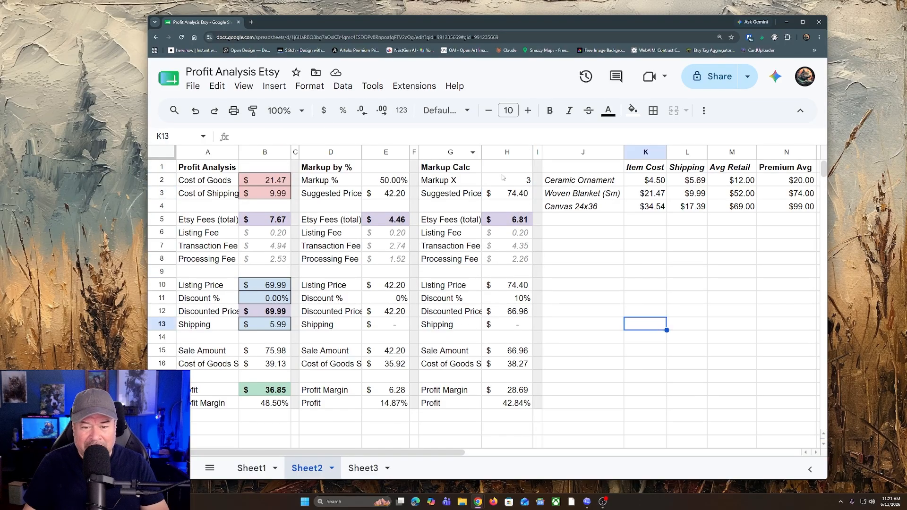
click(686, 259)
click(384, 184)
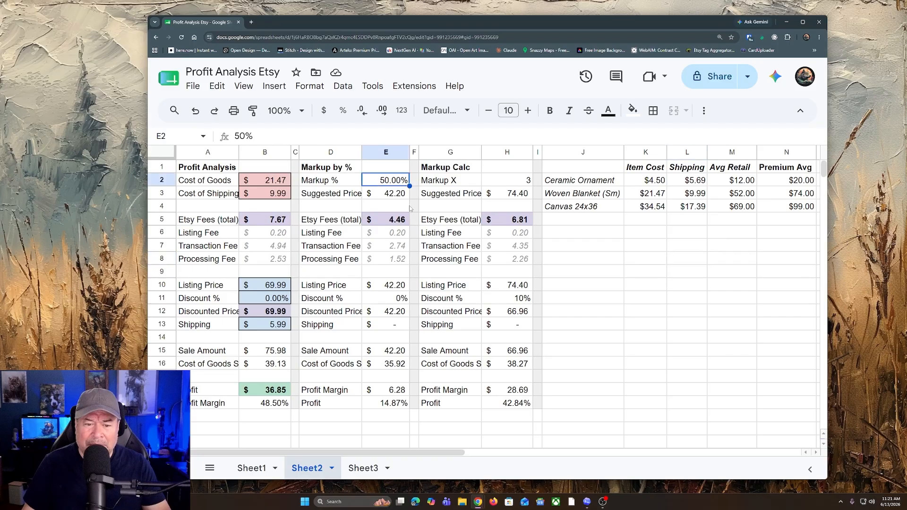
text(100)
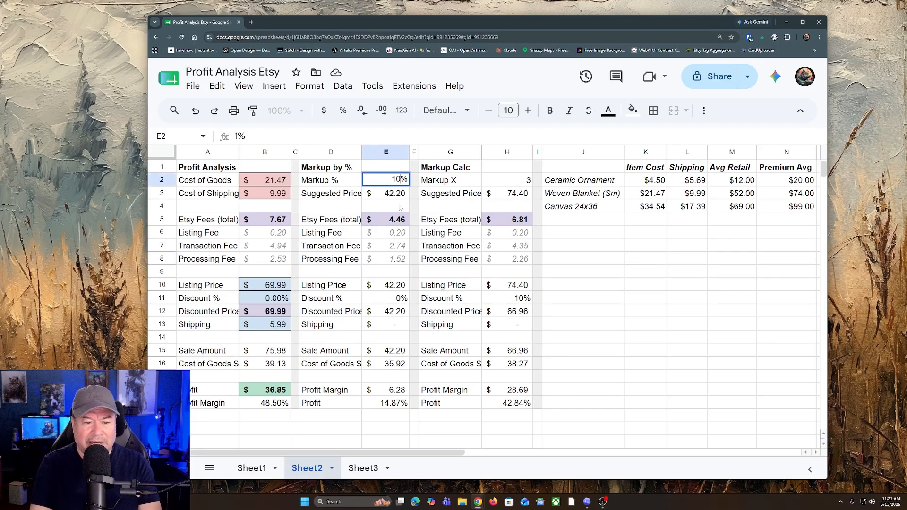
key(Return)
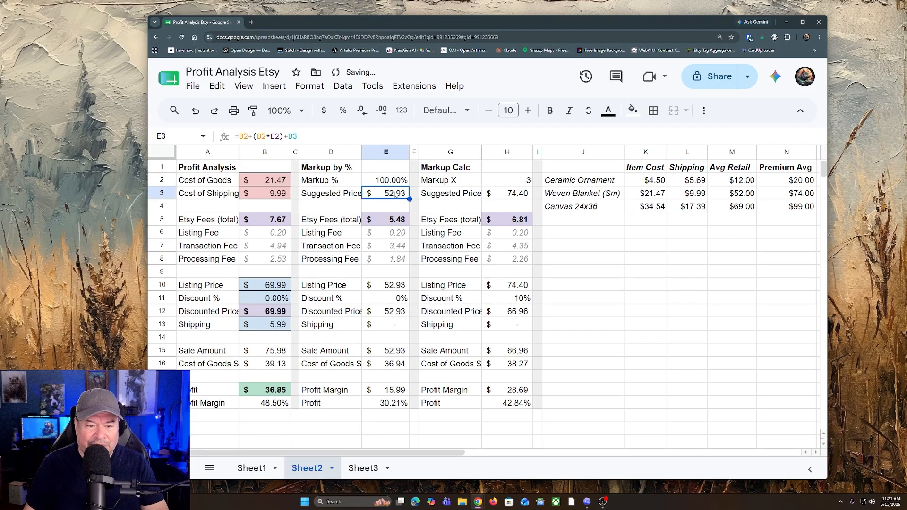
Step: Set the Profit Analysis Listing Price to 54.99 and its Discount % to 20
click(266, 286)
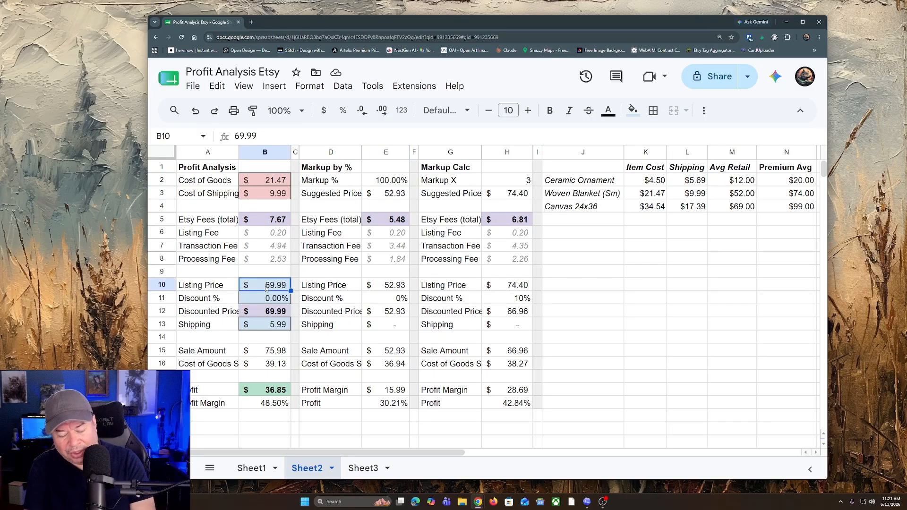
text(52.)
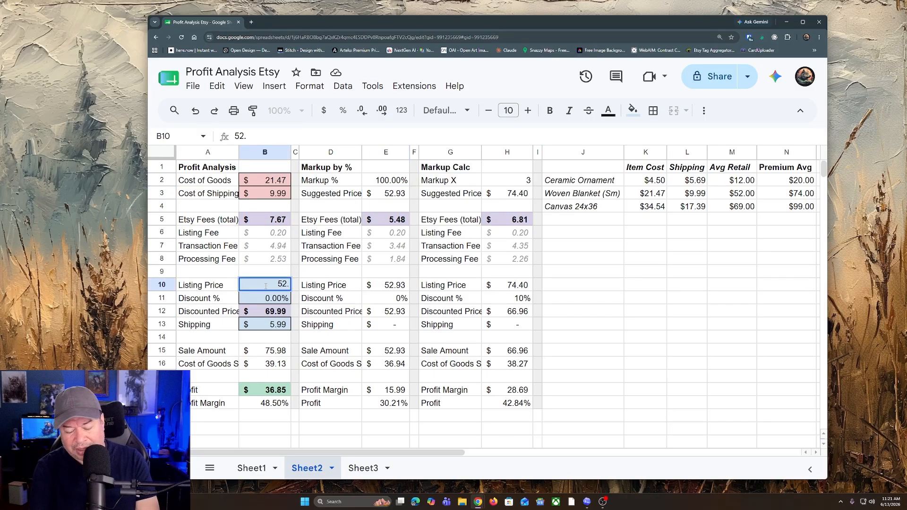
key(BackSpace)
key(BackSpace)
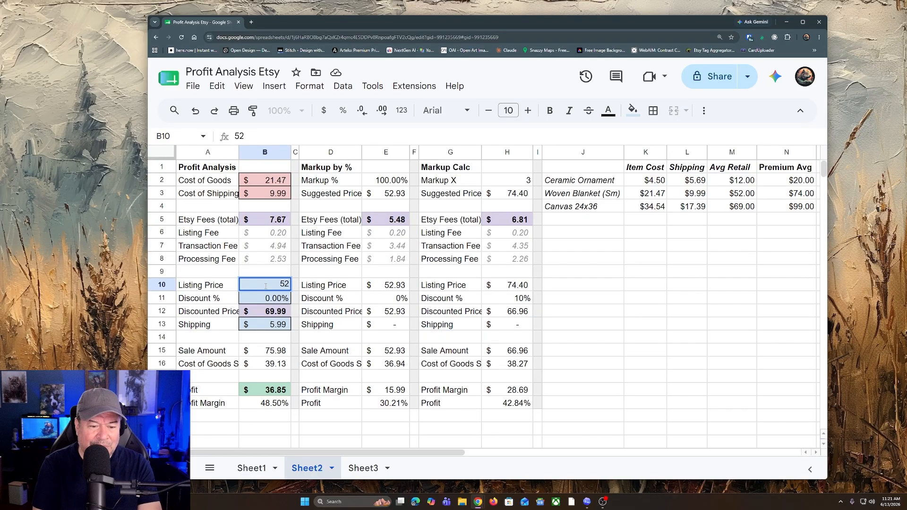
text(4)
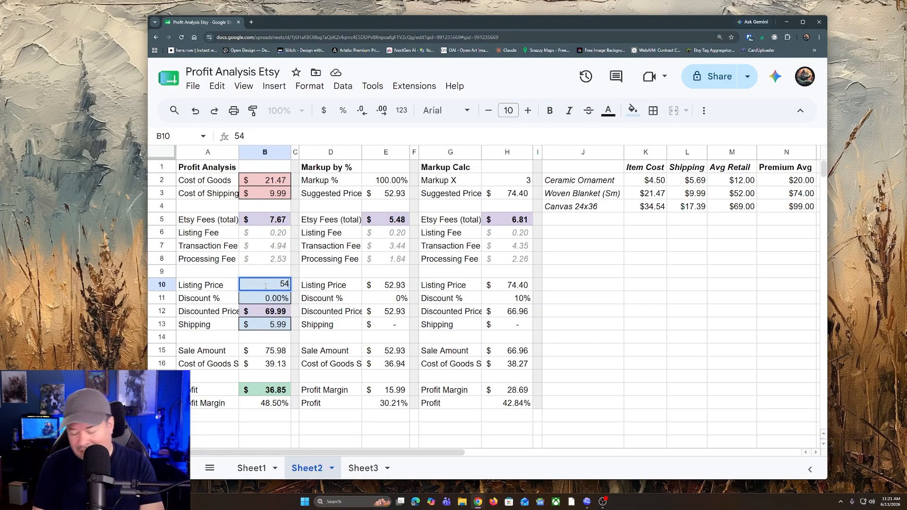
text(,.99)
key(Return)
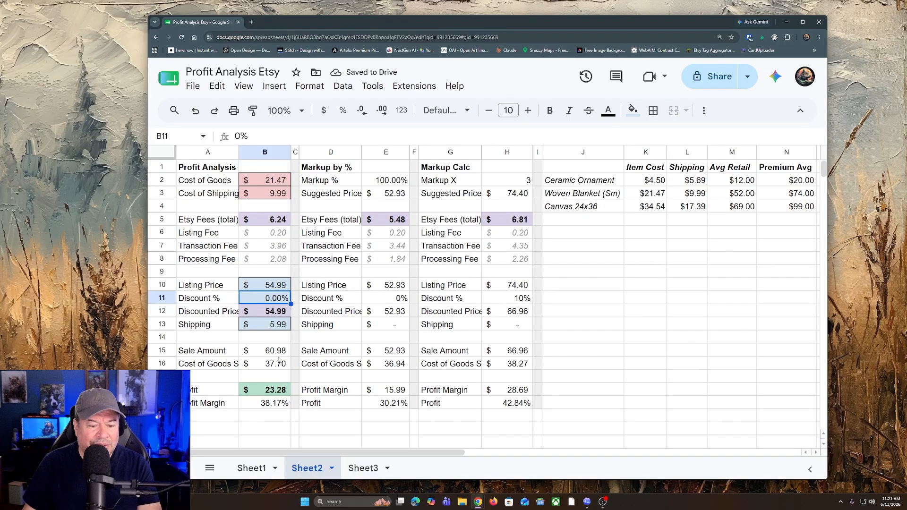
click(282, 309)
click(277, 301)
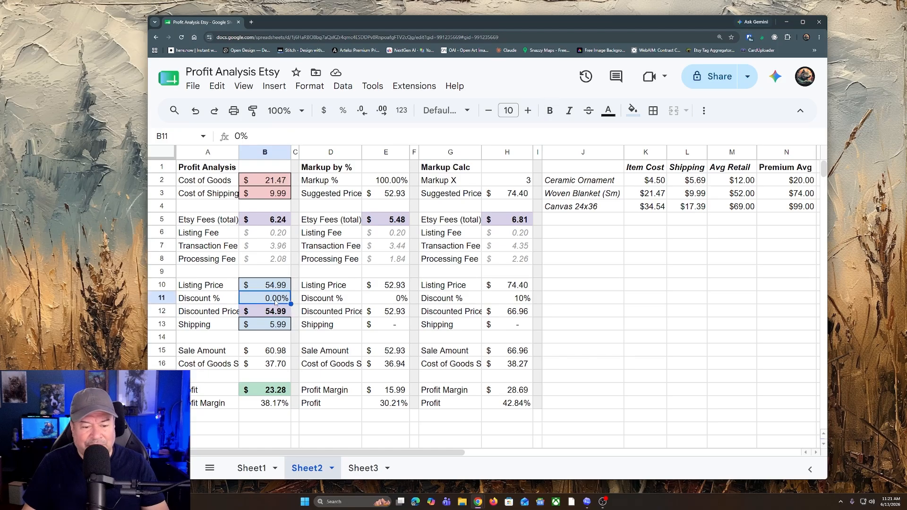
text(20)
key(Return)
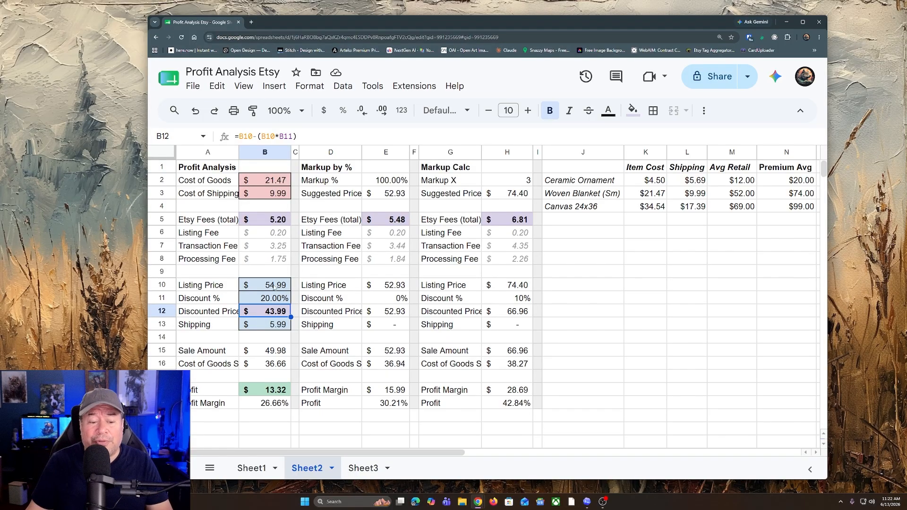
Step: Set the Profit Analysis Shipping charge to 0
click(273, 326)
text(0)
key(Return)
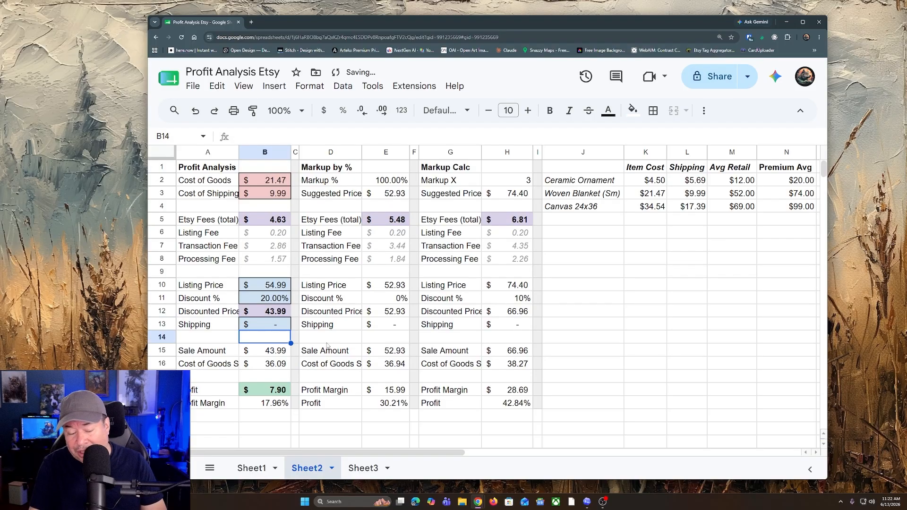
Step: Set the Profit Analysis Listing Price to 69.99 and its Discount % to 0
click(273, 288)
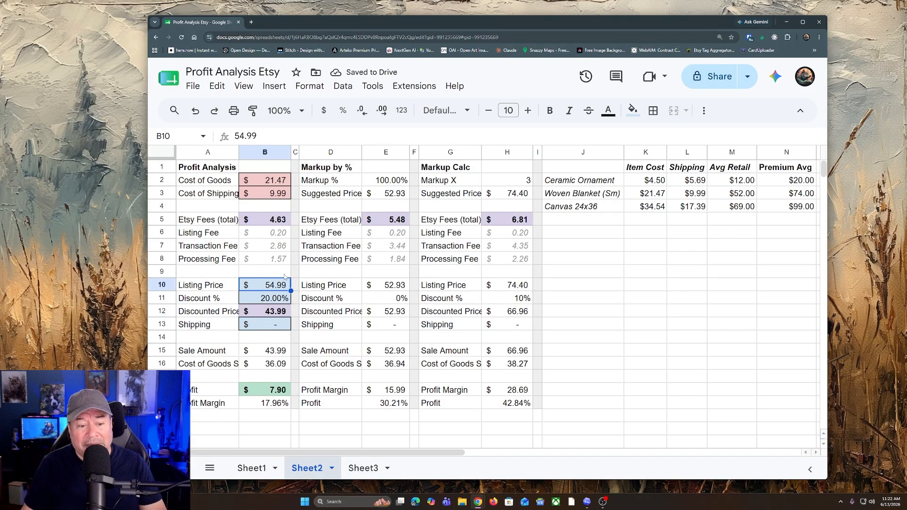
text(69.99)
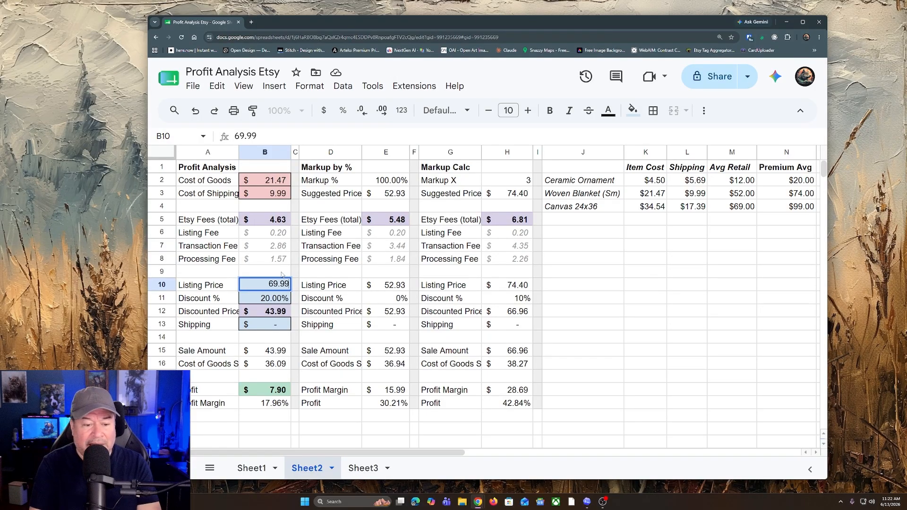
key(Return)
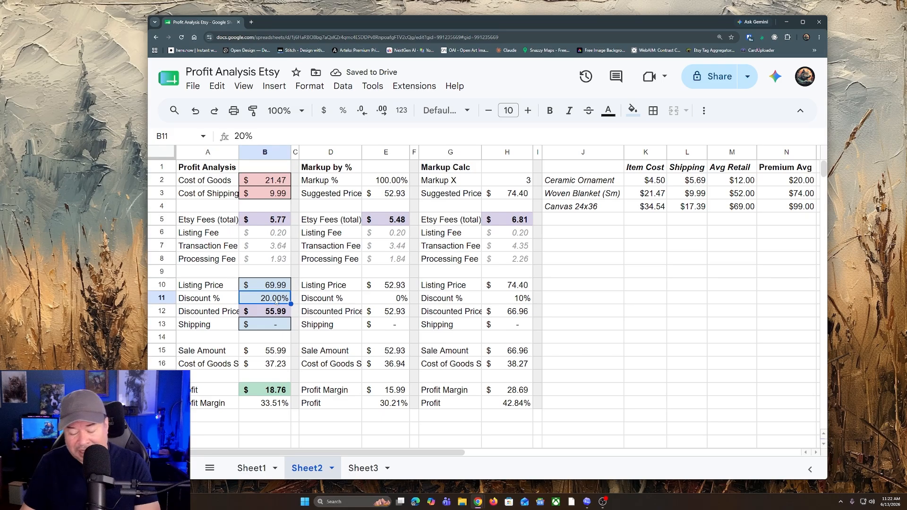
text(0)
key(Return)
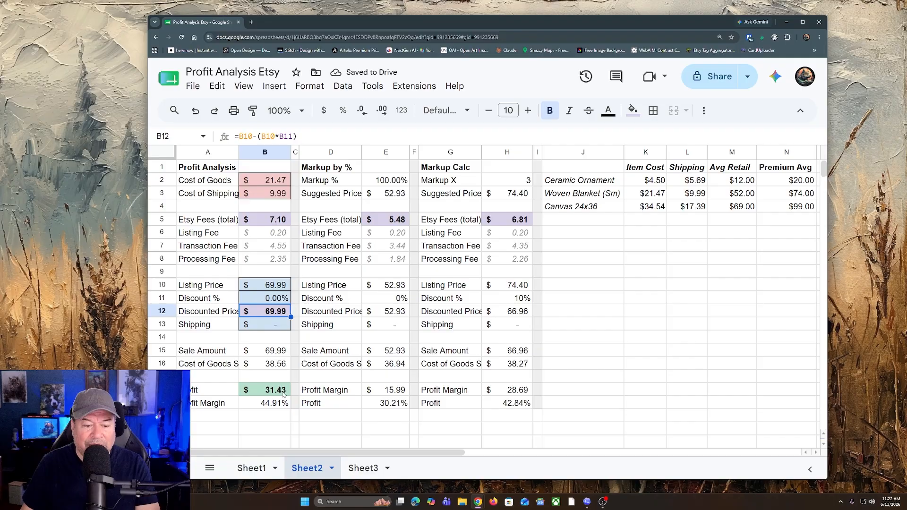
Step: Set the Profit Analysis Shipping charge to 5.99
click(279, 325)
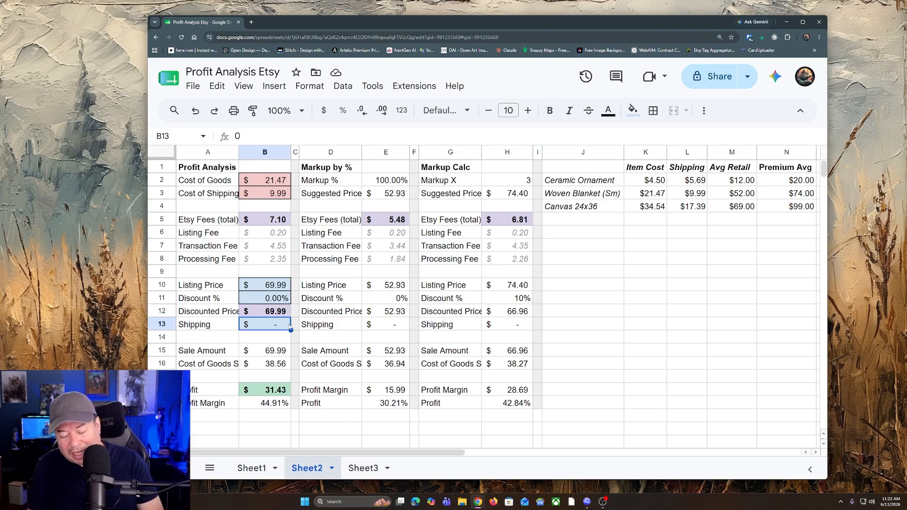
text(5.9)
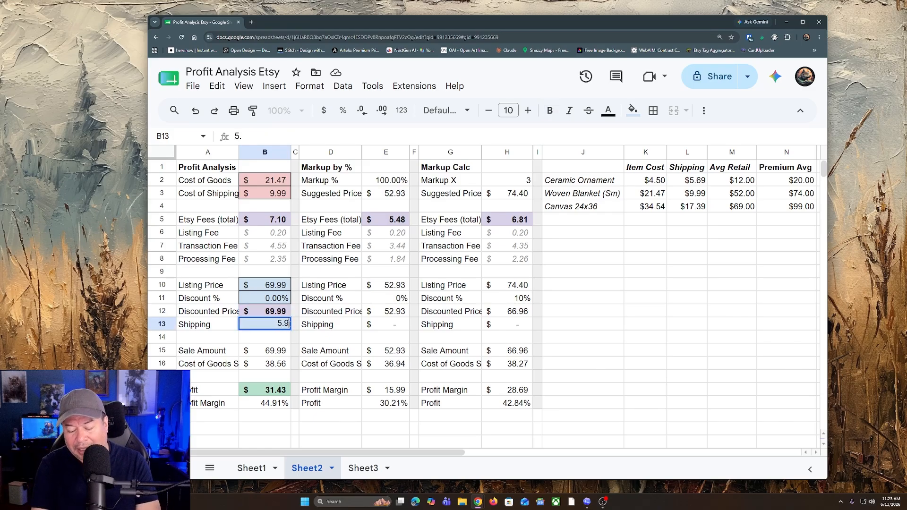
text(9)
key(Return)
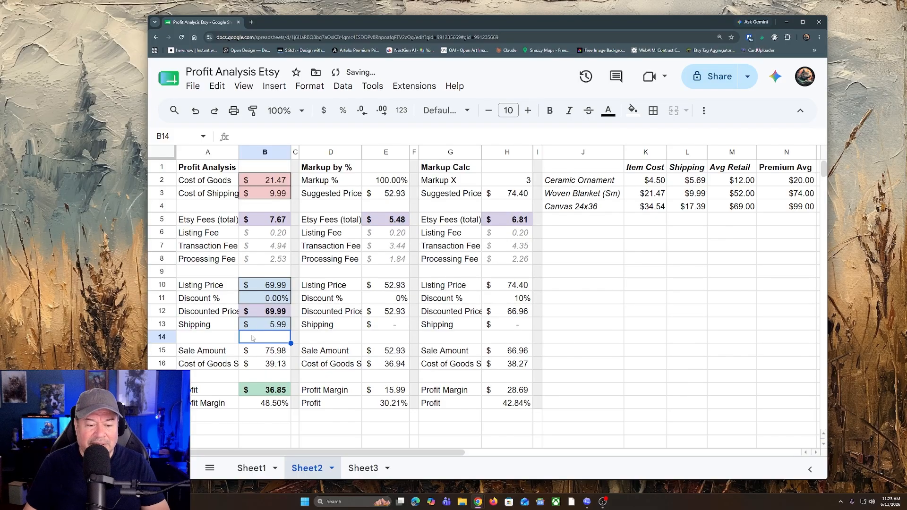
Step: Set the Profit Analysis Shipping charge to 3.99
click(280, 328)
text(3.99)
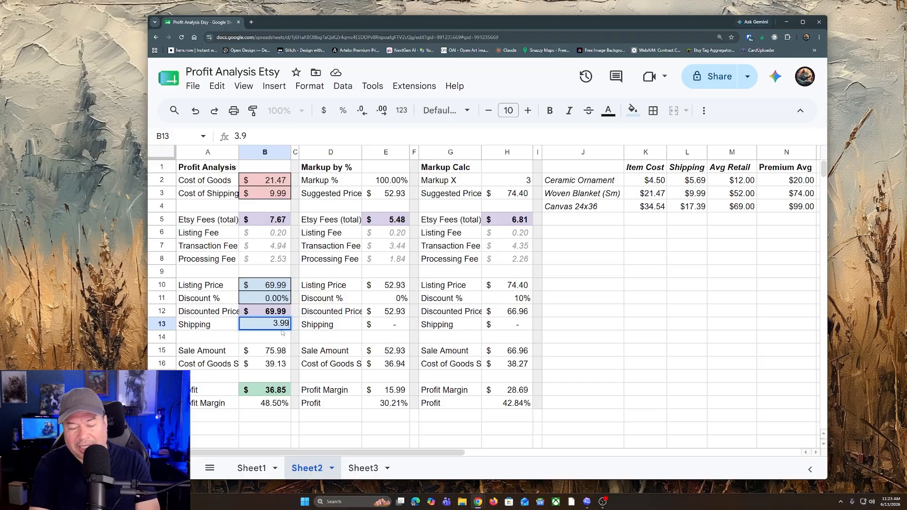
key(Return)
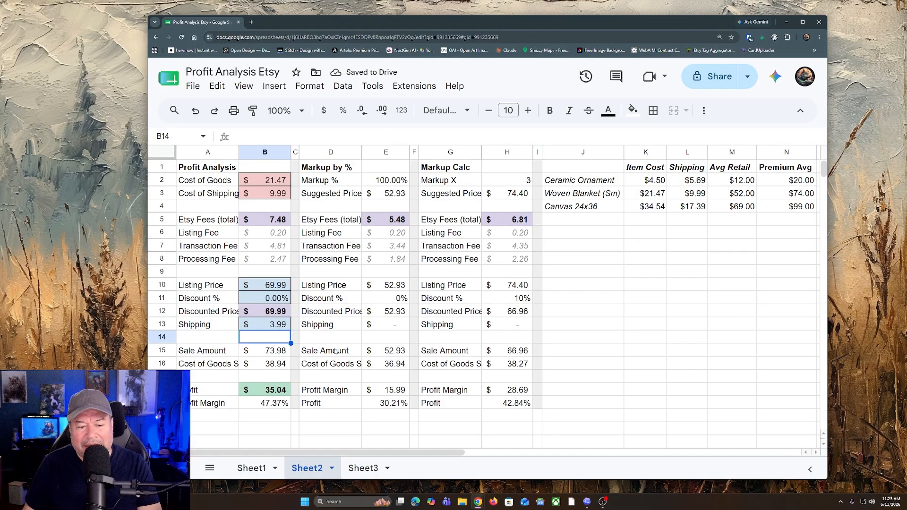
Step: Set the Profit Analysis Shipping charge to 0 for free shipping
click(279, 316)
click(279, 325)
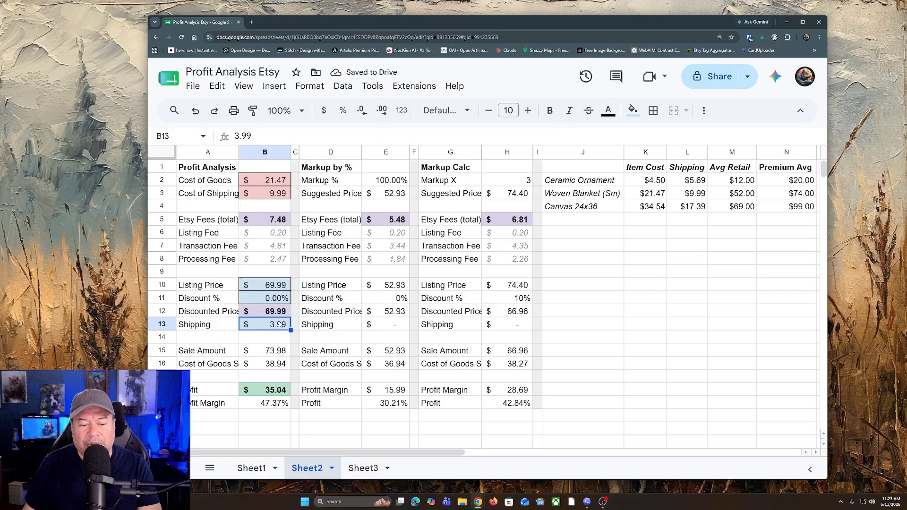
text(0)
key(Return)
click(687, 284)
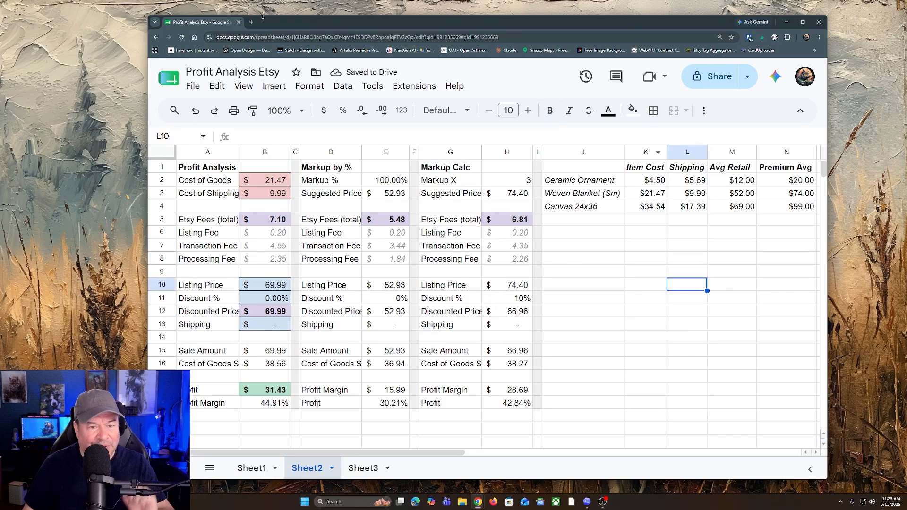
Step: Switch to the Etsy browser window and examine the Vintage Frog Riding Bird listing's sale price, discount, and selected style and size
key(alt+Tab)
double_click(582, 8)
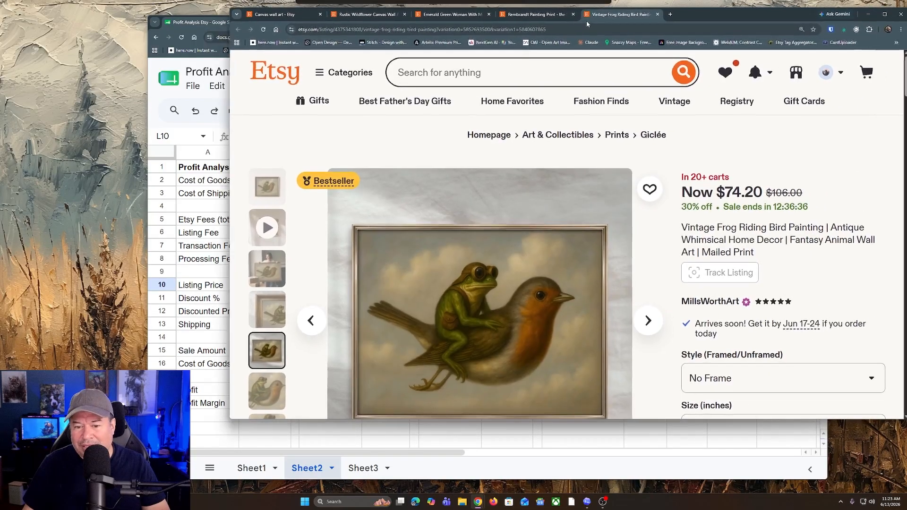
scroll(489, 151, down, 1)
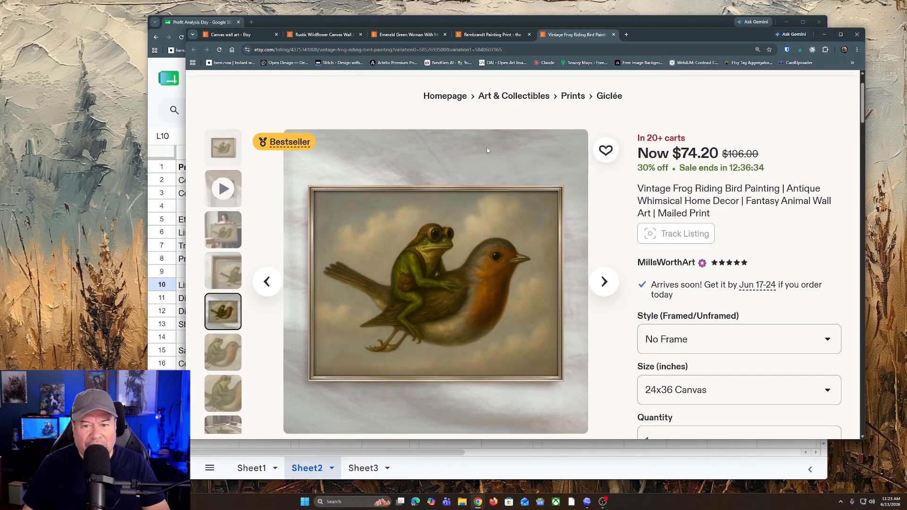
scroll(452, 201, up, 1)
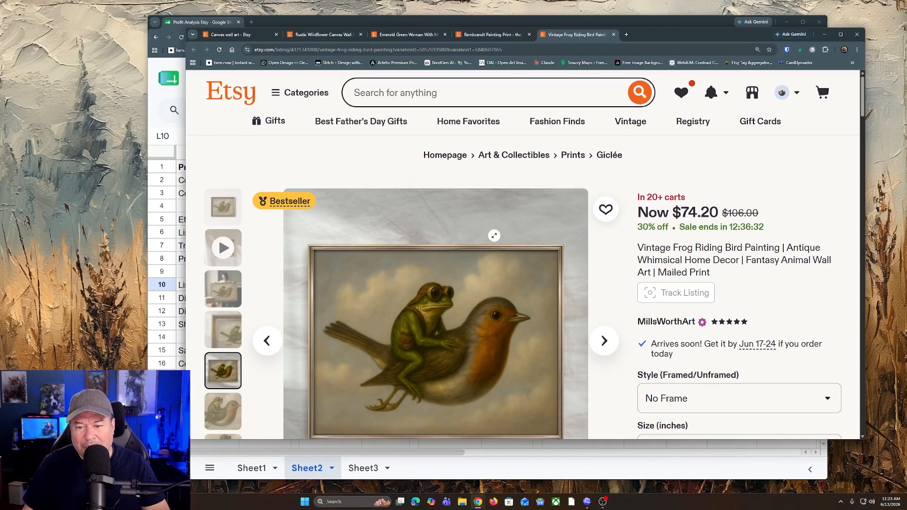
scroll(716, 330, down, 3)
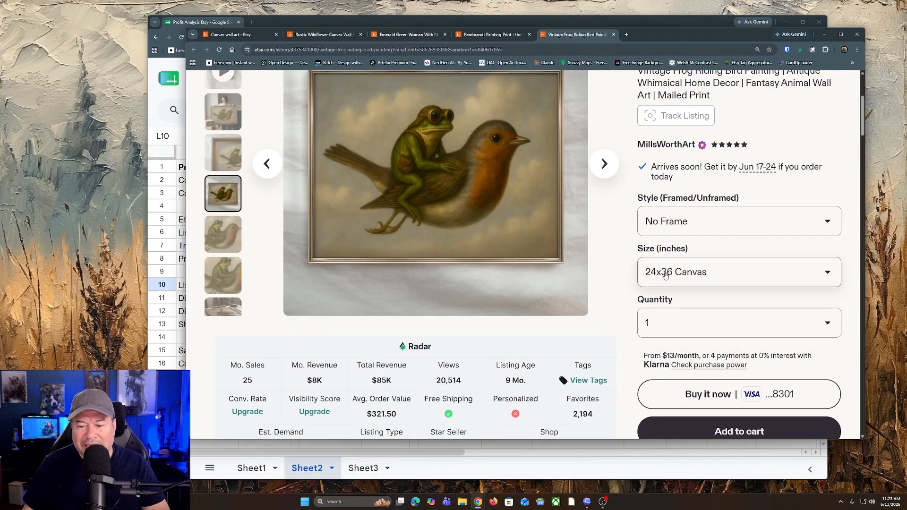
scroll(699, 199, up, 1)
scroll(695, 177, up, 1)
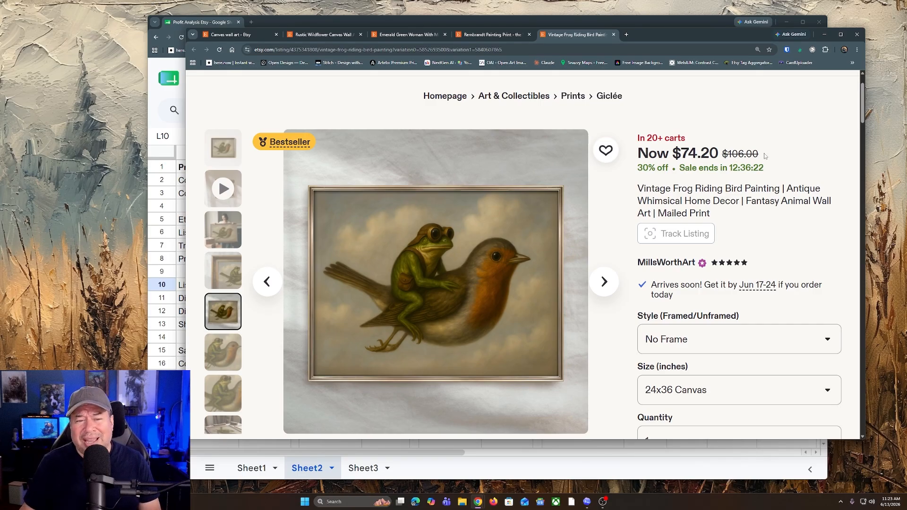
Step: Move the Etsy window aside to check the spreadsheet's Canvas 24x36 figures, and bring the listing back over the sheet
drag(701, 36, 356, 69)
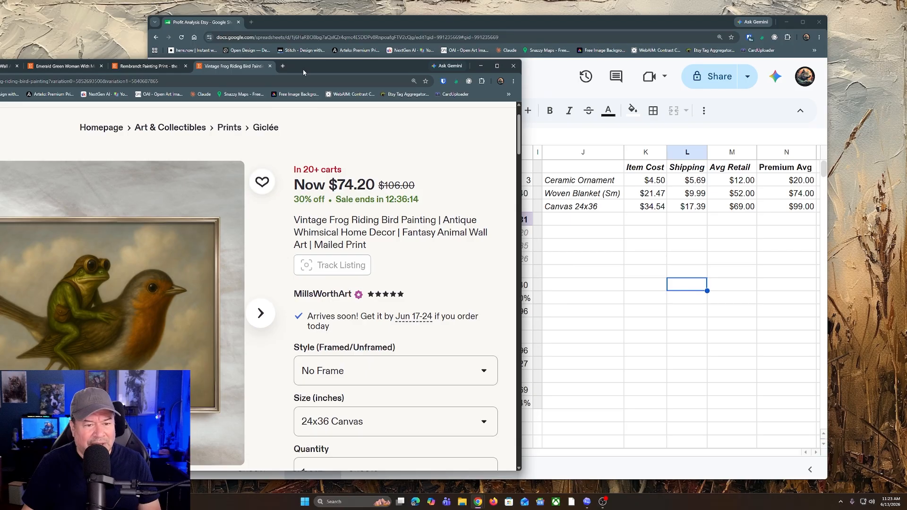
drag(303, 68, 656, 50)
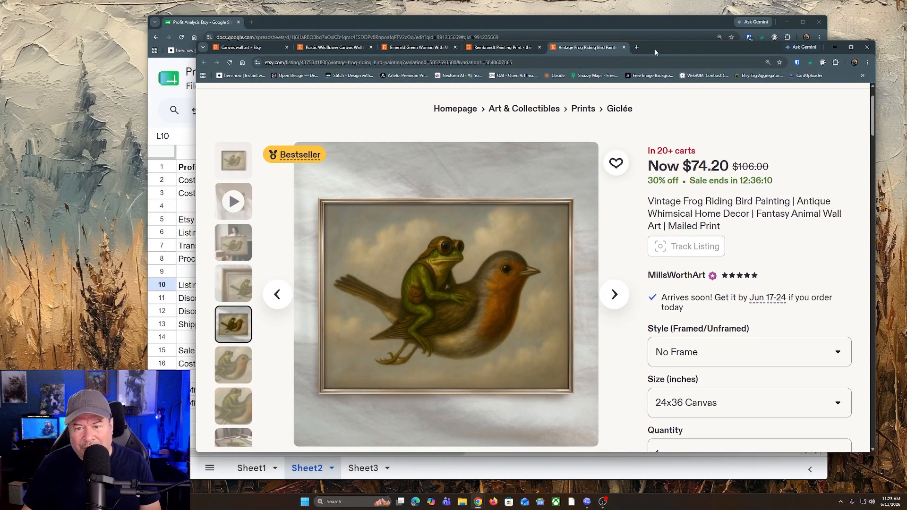
drag(655, 52, 628, 55)
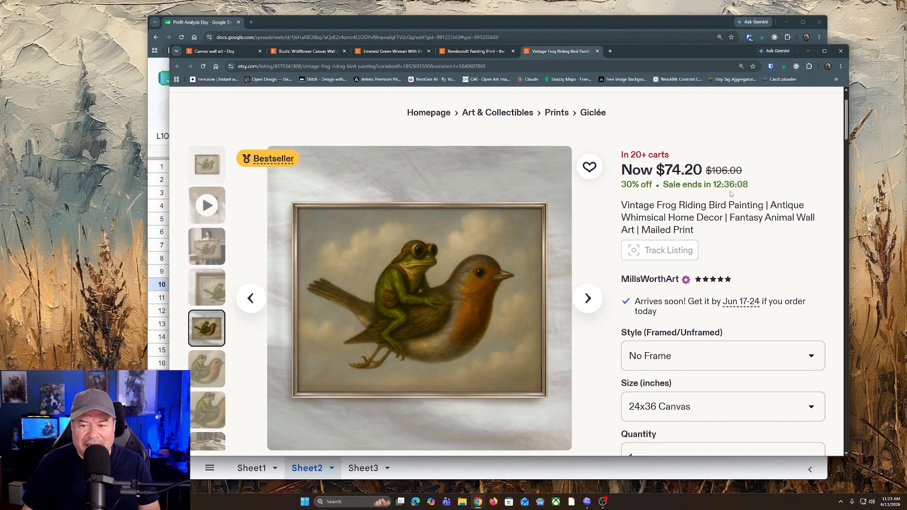
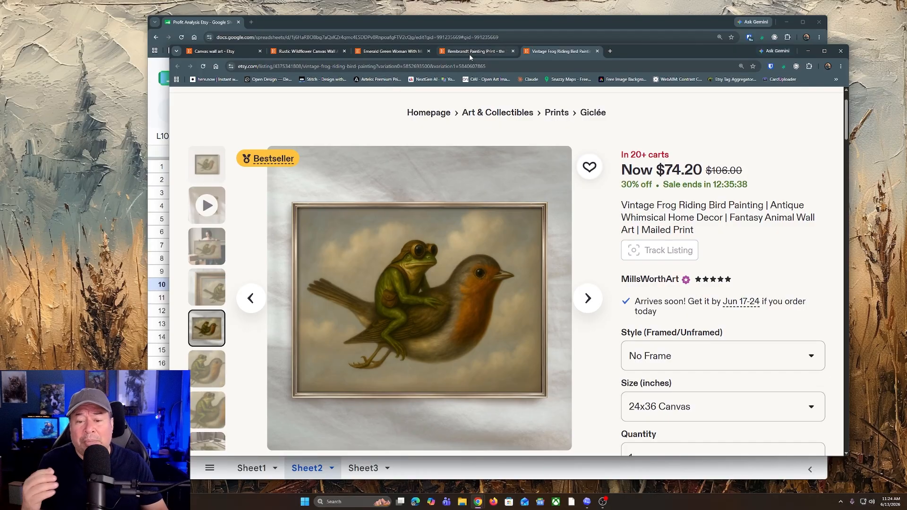
Step: Look through the Vintage Frog Riding Bird listing's sales statistics, reviews and item details
mouse_move(469, 54)
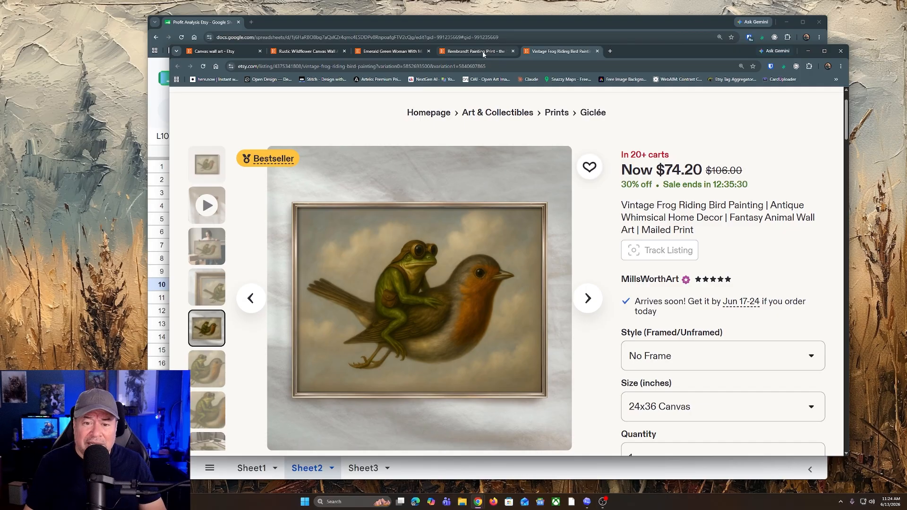
scroll(677, 247, down, 15)
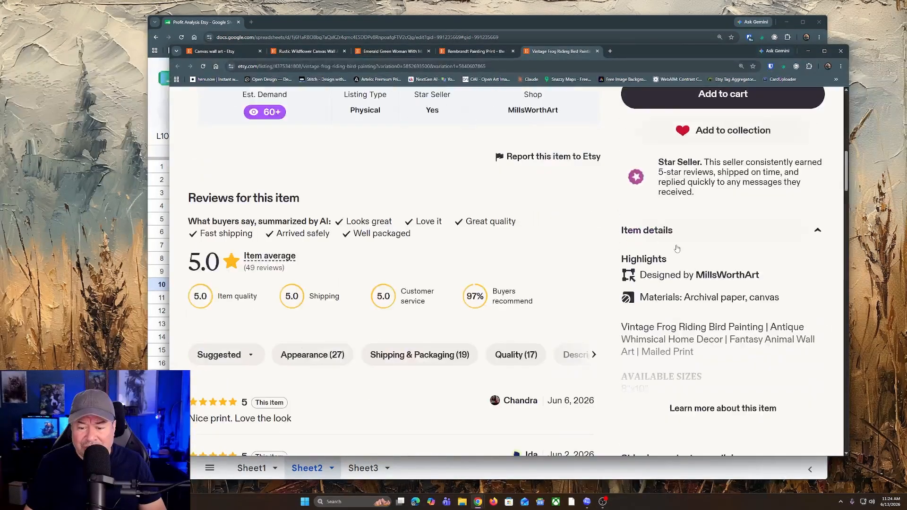
scroll(678, 248, down, 3)
scroll(698, 281, up, 15)
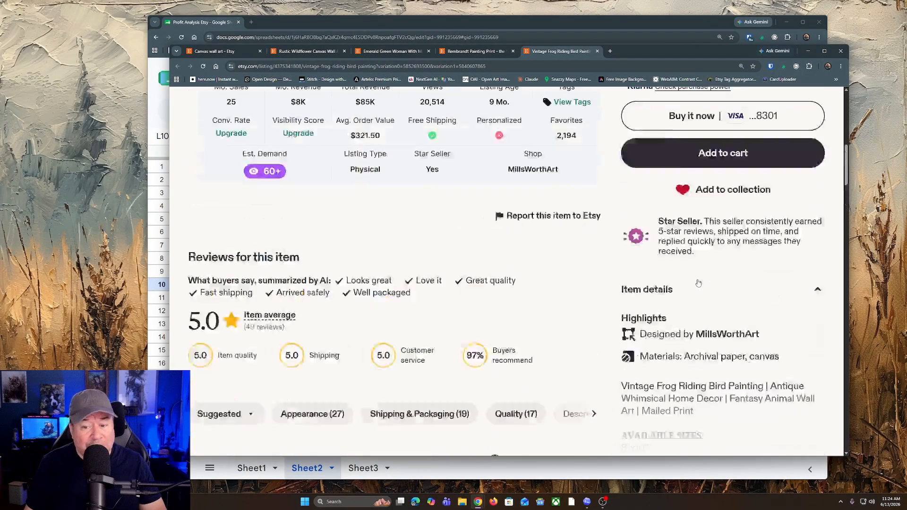
scroll(698, 281, up, 3)
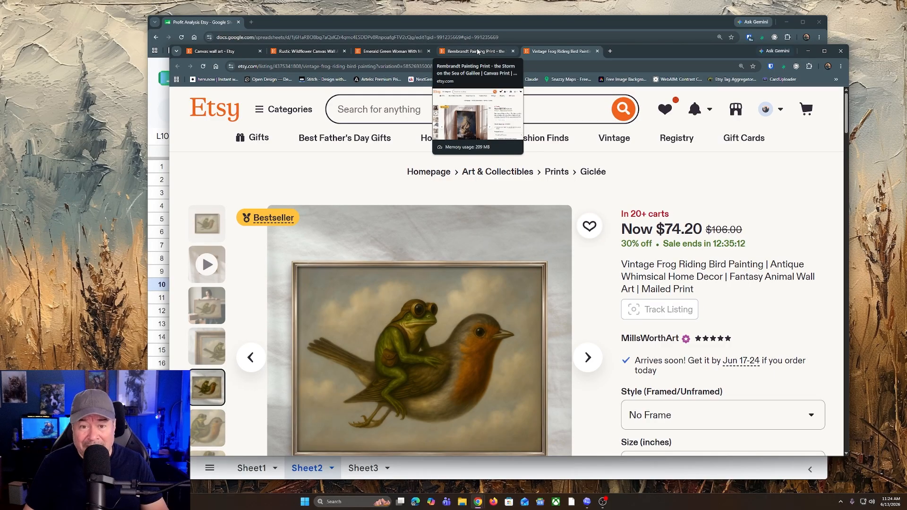
Step: Open the Rembrandt Painting Print listing and examine its sale price, original price, discount, sales statistics and item details
click(477, 51)
scroll(653, 248, down, 1)
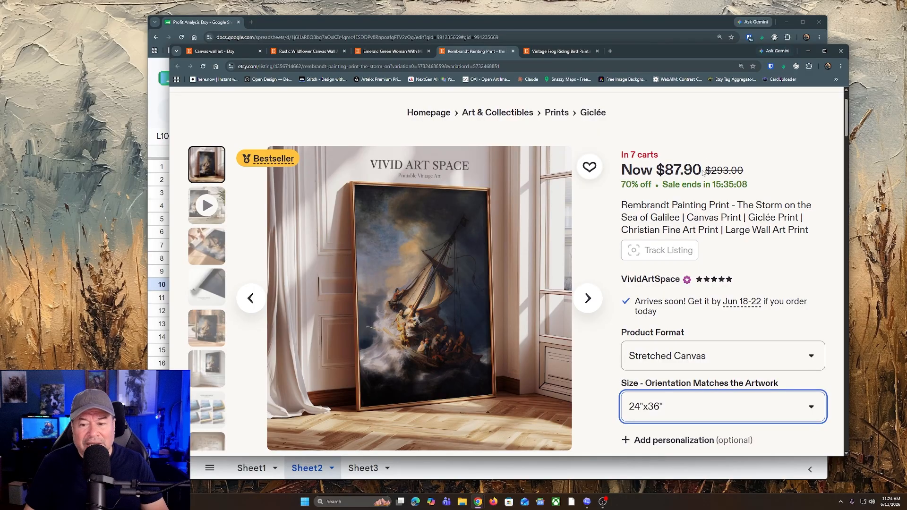
drag(703, 173, 749, 170)
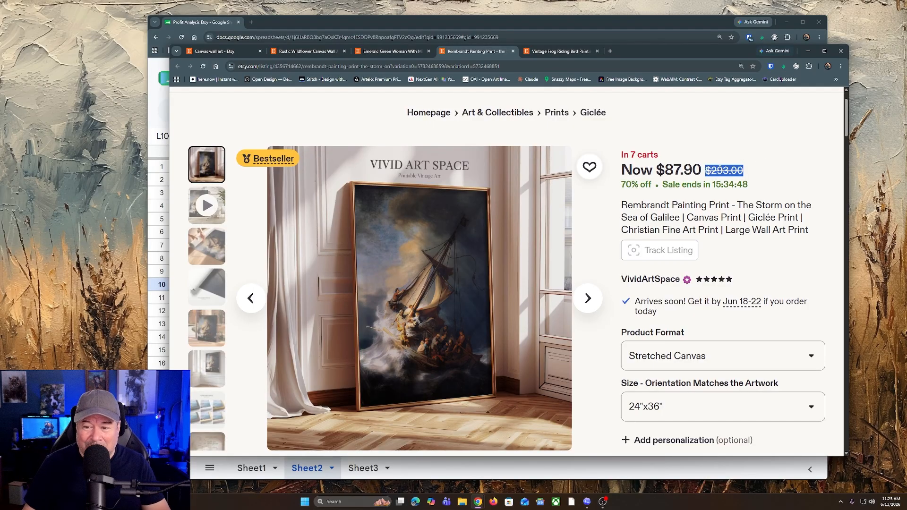
drag(665, 169, 745, 170)
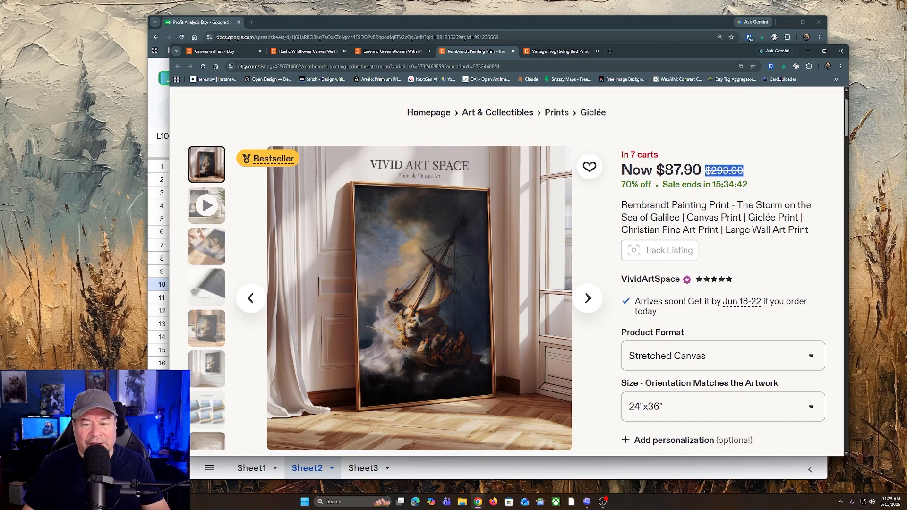
drag(618, 186, 700, 170)
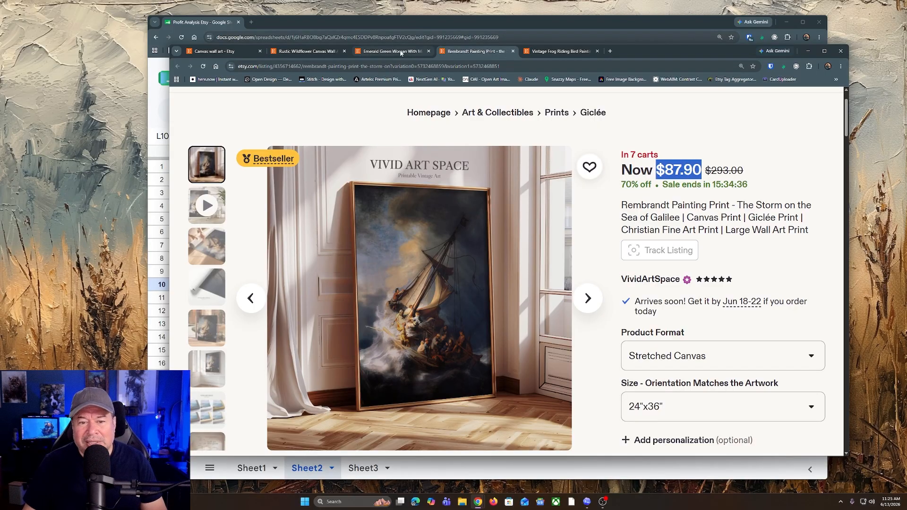
click(720, 166)
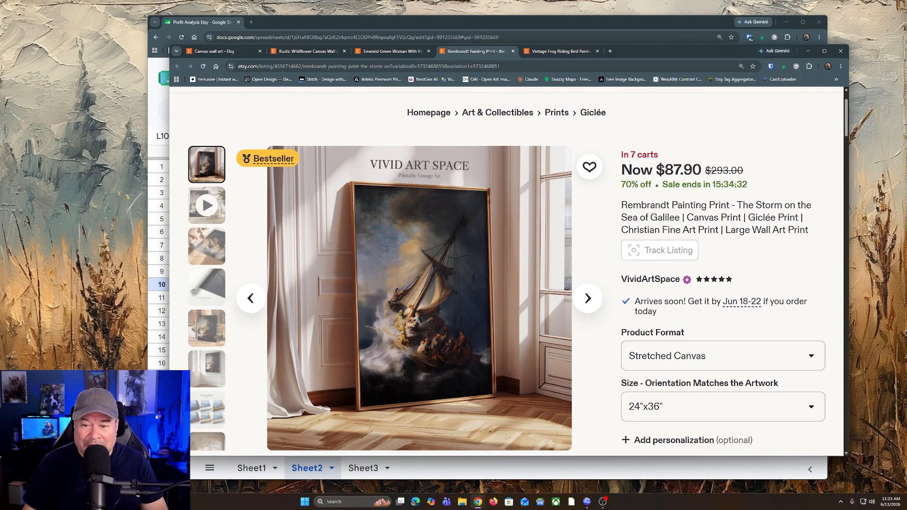
drag(657, 169, 702, 170)
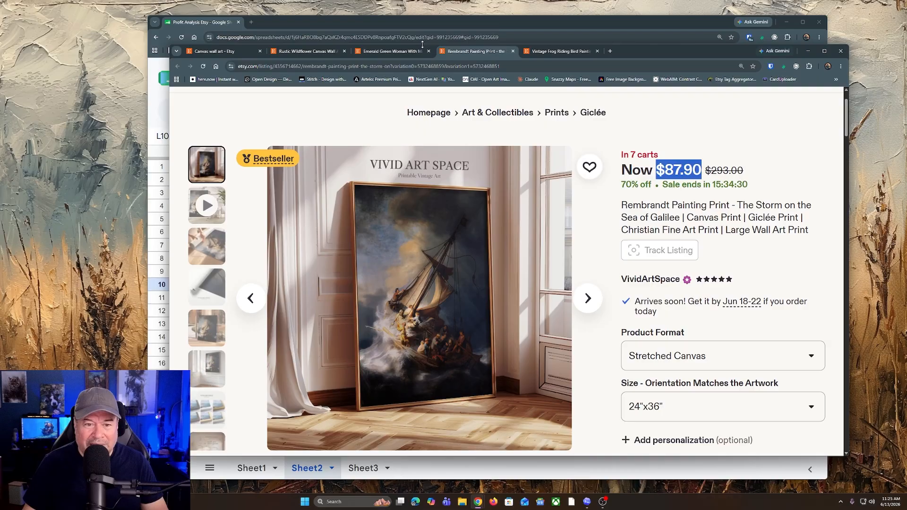
click(749, 171)
scroll(753, 297, down, 15)
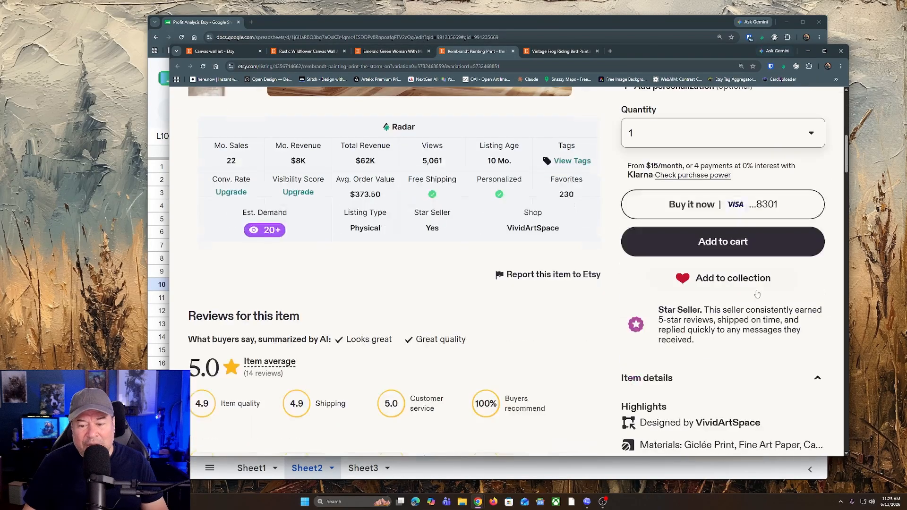
scroll(722, 300, up, 15)
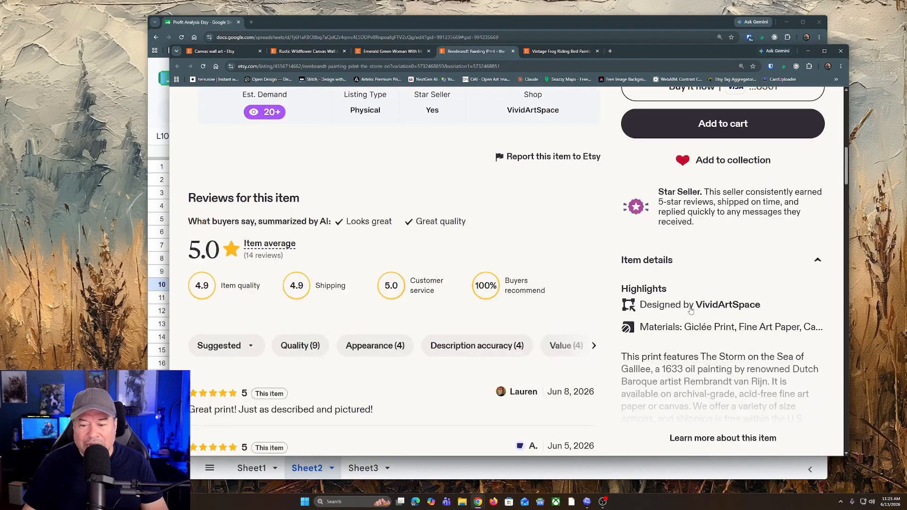
scroll(405, 130, down, 1)
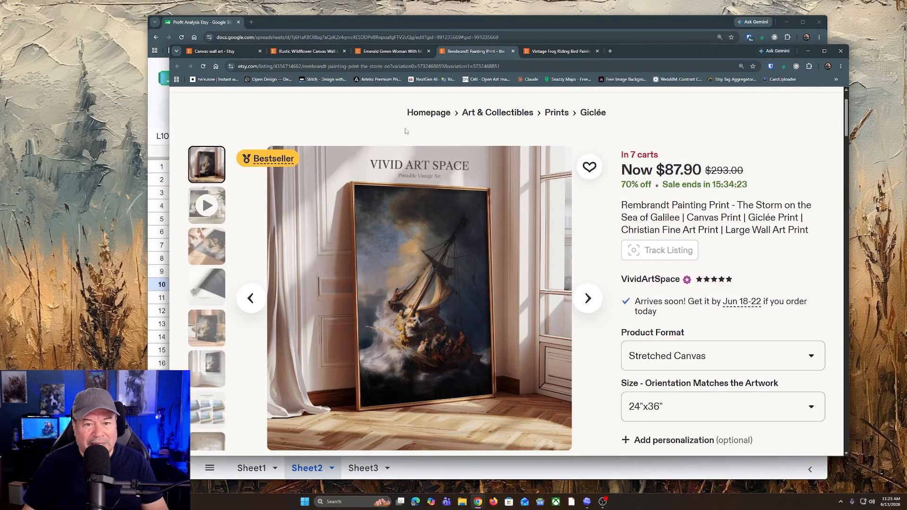
Step: Open the Emerald Green Woman with Mimosa Flowers listing and examine its 24x36" price, discount, sales statistics and materials
click(395, 52)
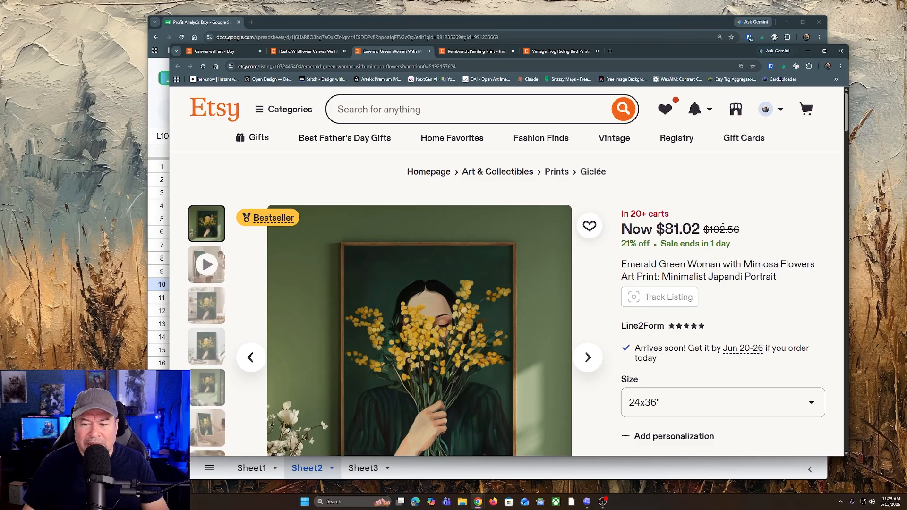
scroll(722, 227, down, 1)
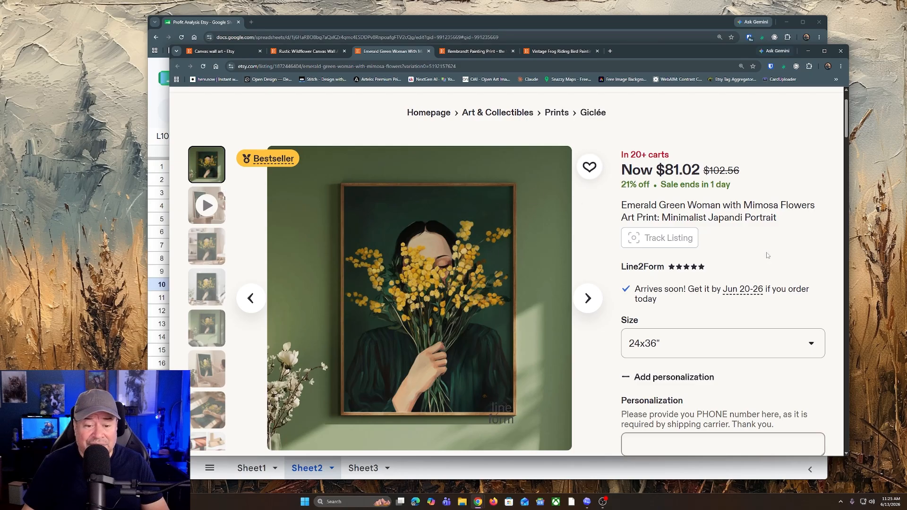
scroll(535, 271, down, 3)
scroll(551, 247, up, 2)
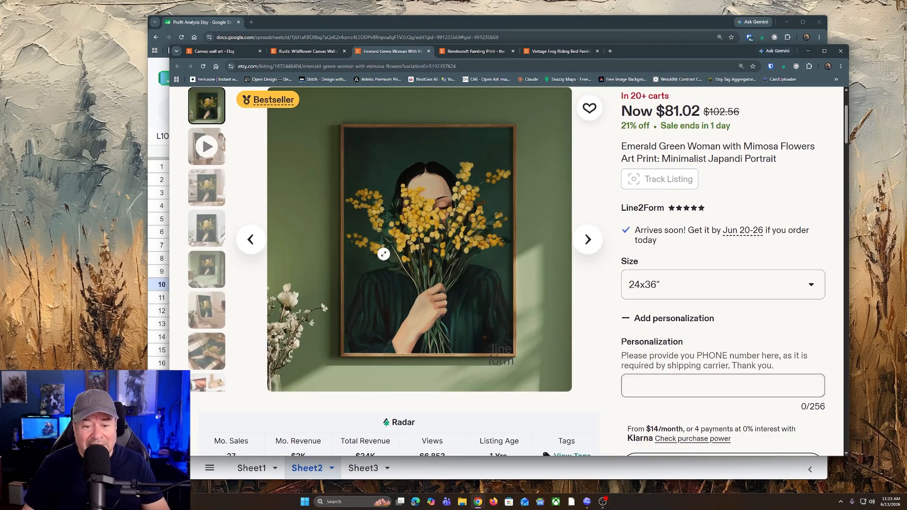
scroll(727, 321, down, 5)
scroll(725, 331, down, 6)
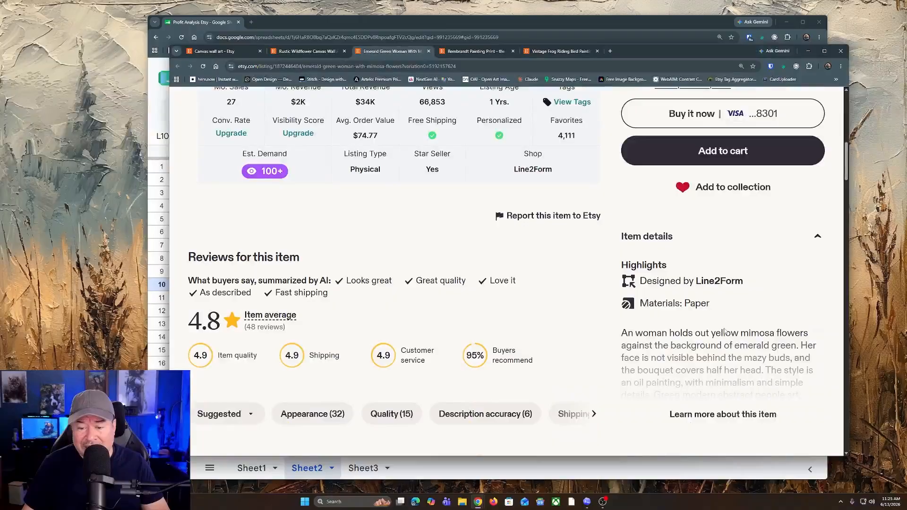
scroll(725, 331, up, 12)
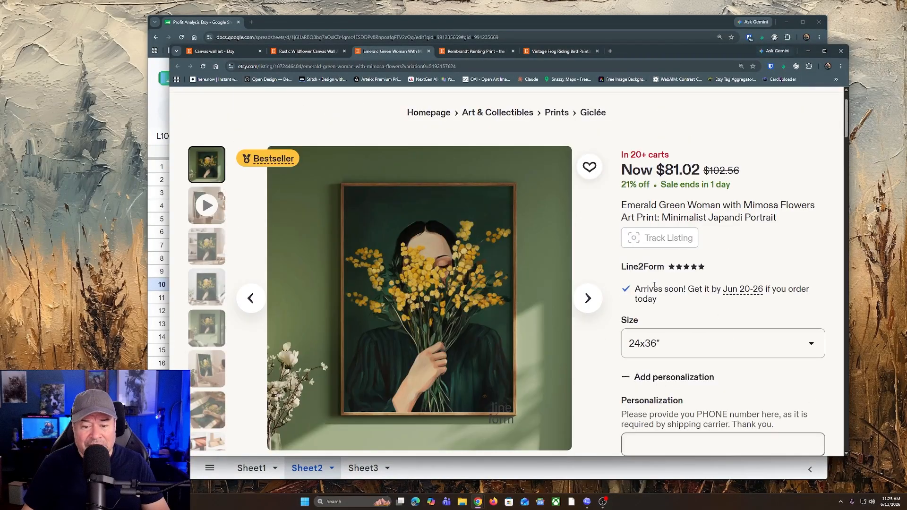
Step: Open the Rustic Wildflower Canvas Wall Art listing and check its pricing, selected size and Radar sales statistics
click(312, 51)
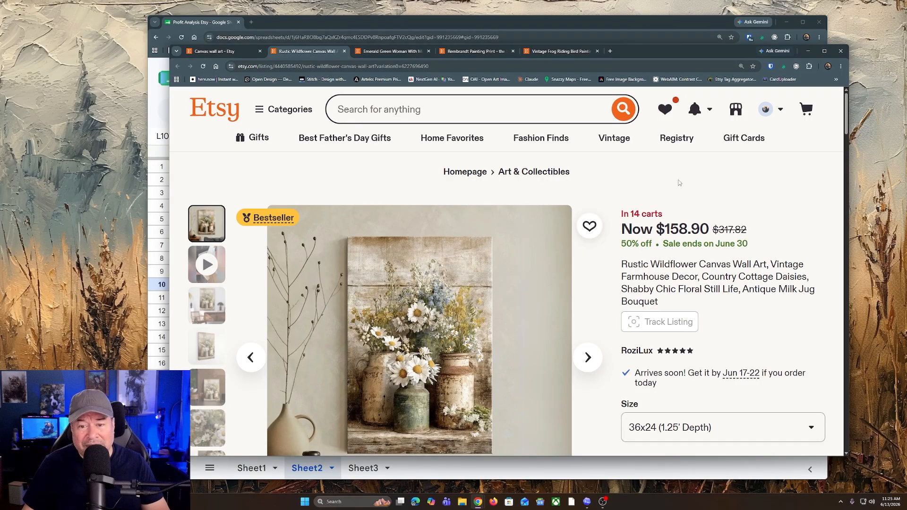
scroll(679, 183, down, 2)
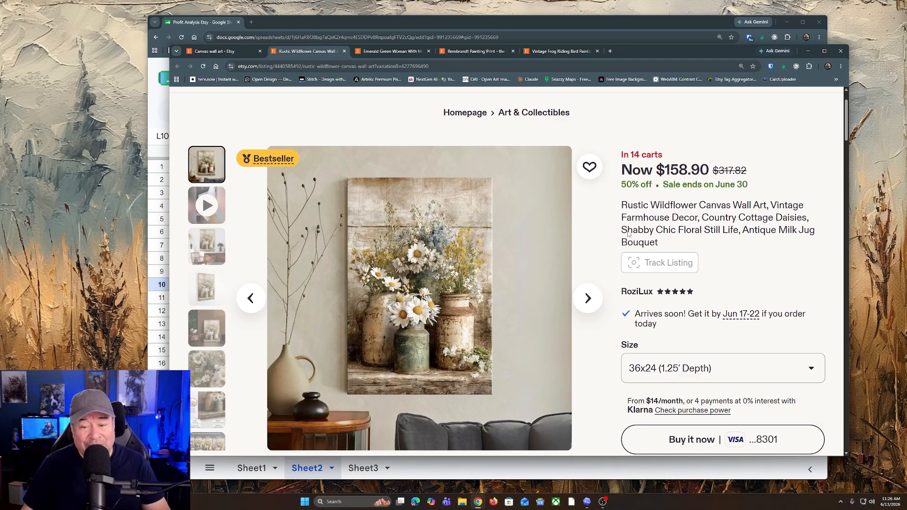
scroll(520, 258, down, 5)
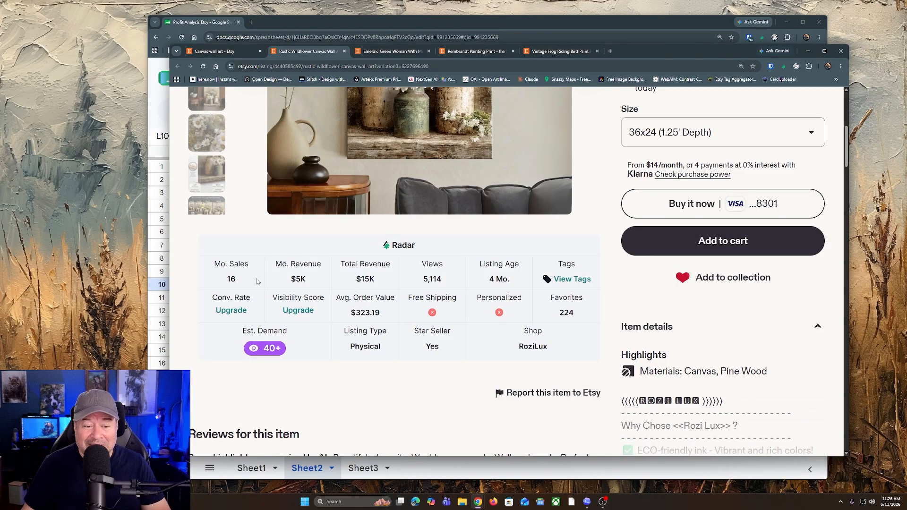
scroll(440, 303, up, 4)
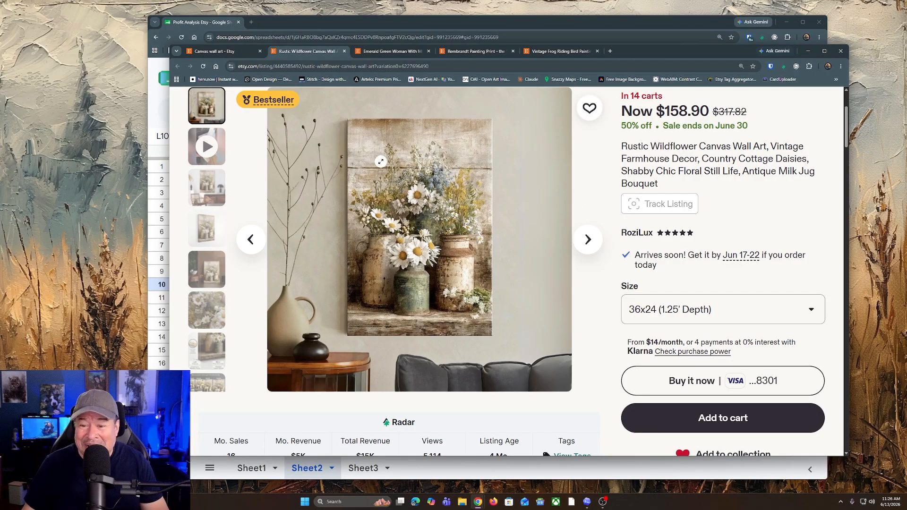
scroll(400, 302, down, 2)
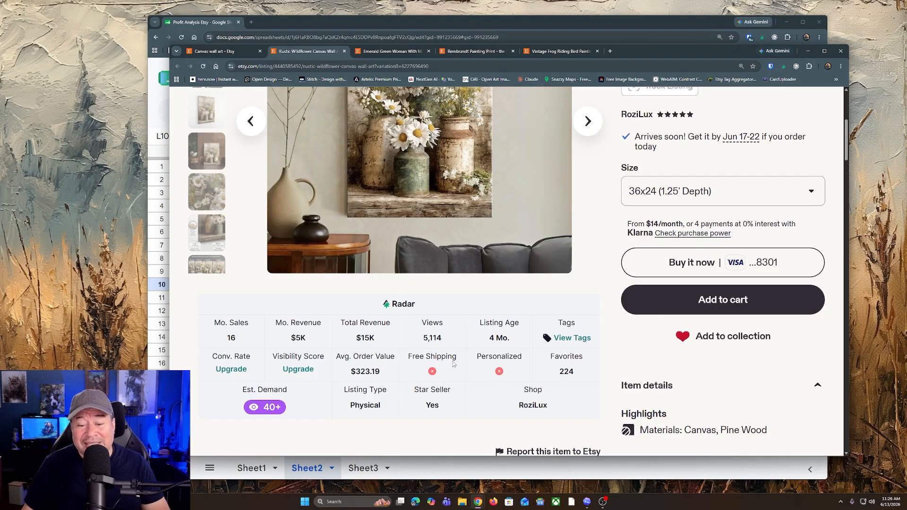
scroll(453, 364, up, 3)
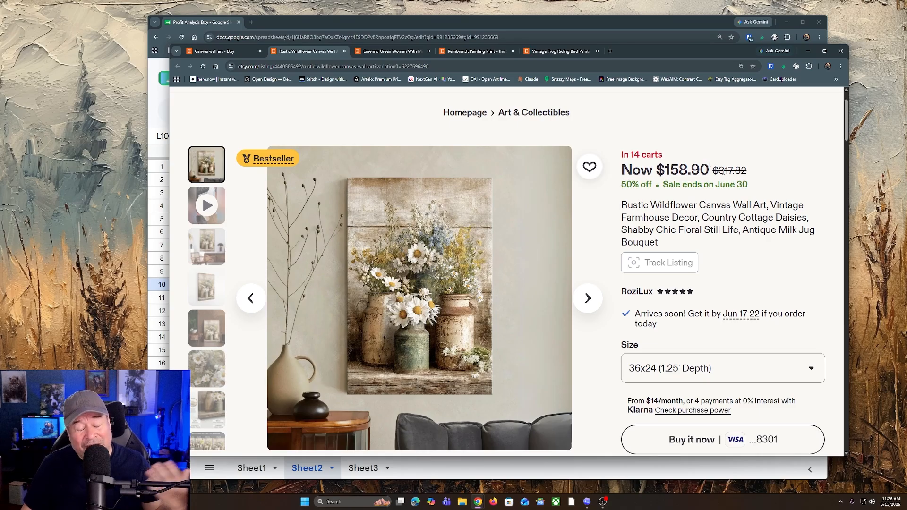
Step: Compare the Rustic Wildflower listing's original and sale prices, and review its statistics, reviews and shipping policies
drag(718, 170, 753, 172)
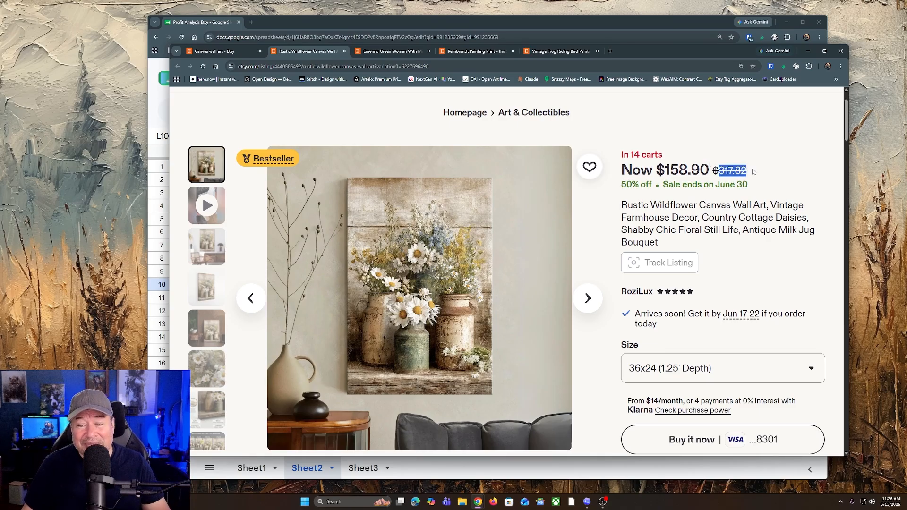
drag(665, 170, 711, 171)
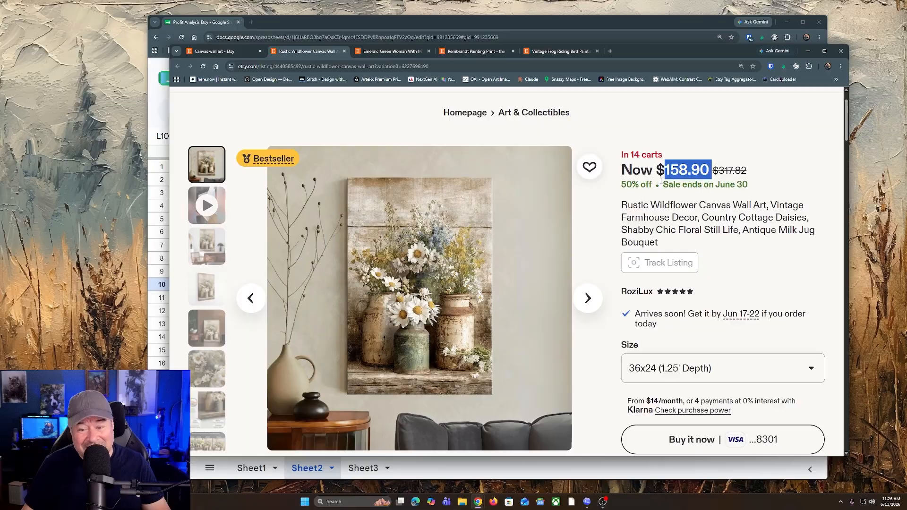
scroll(699, 274, down, 5)
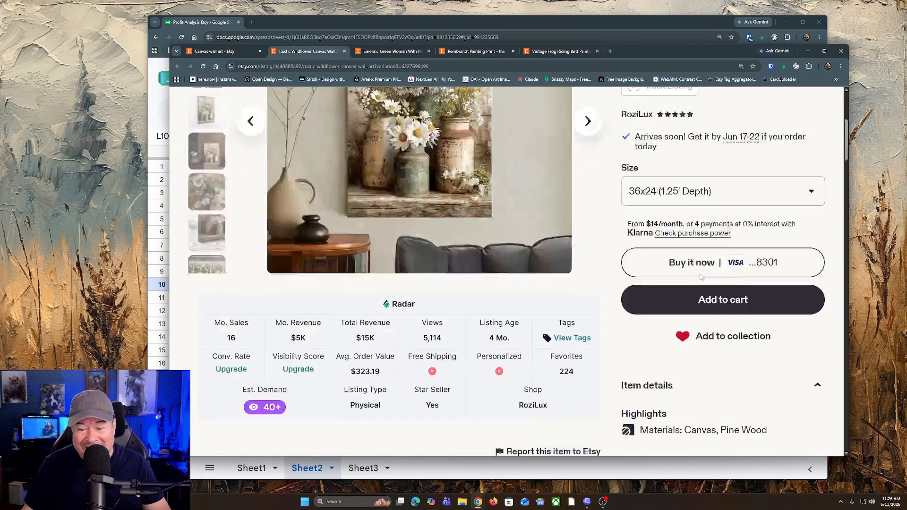
scroll(699, 274, up, 3)
scroll(700, 276, down, 6)
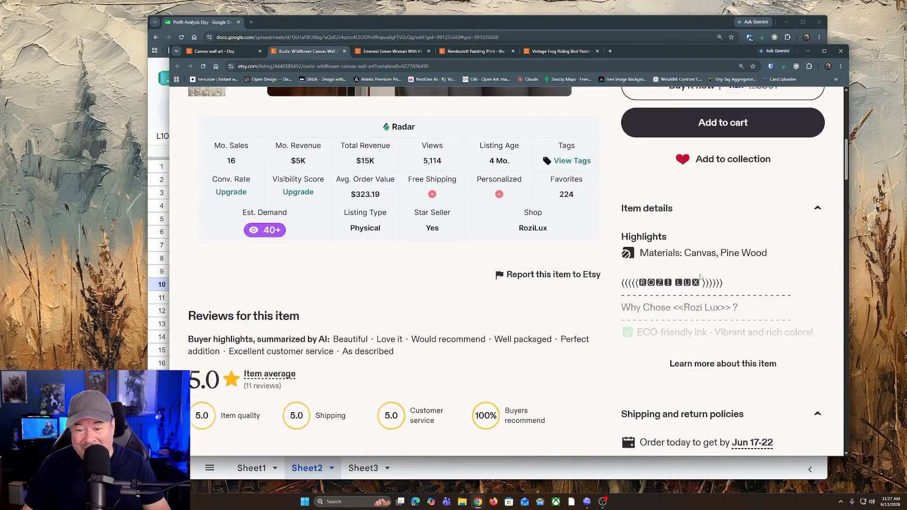
scroll(691, 323, up, 5)
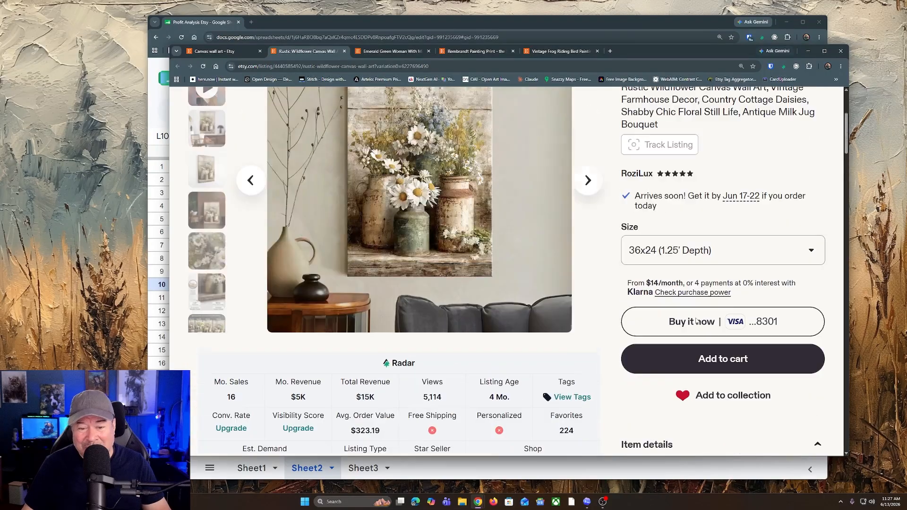
scroll(488, 236, up, 2)
scroll(488, 244, up, 1)
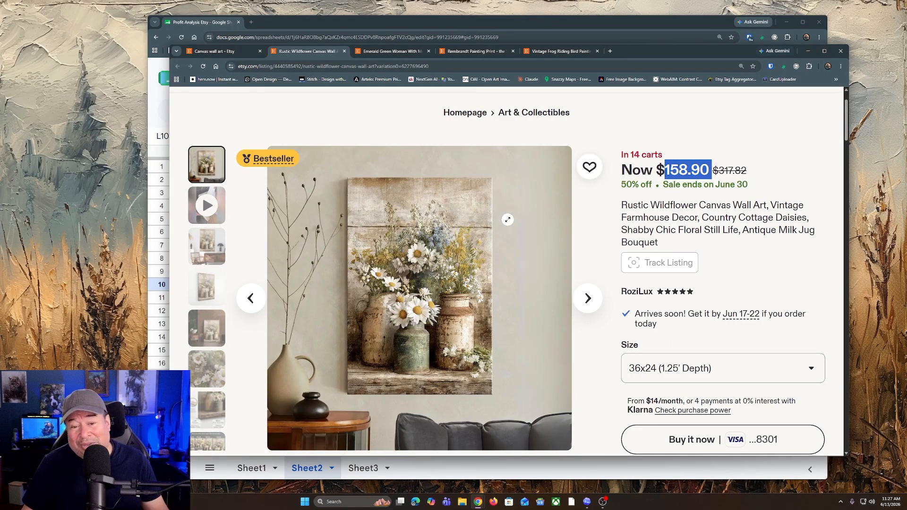
scroll(508, 220, down, 1)
scroll(507, 219, up, 1)
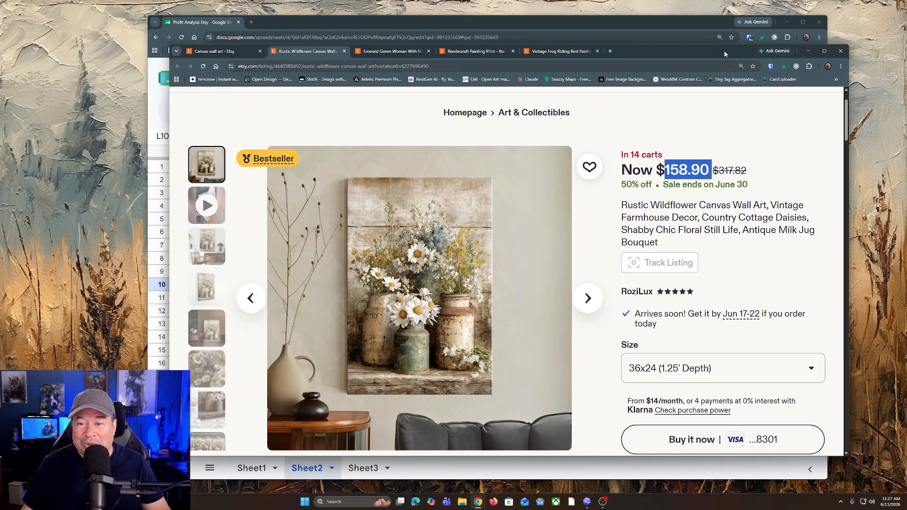
Step: Return to the Profit Analysis Etsy spreadsheet and set the cost of goods to the 24x36 canvas cost of $34.54
click(808, 52)
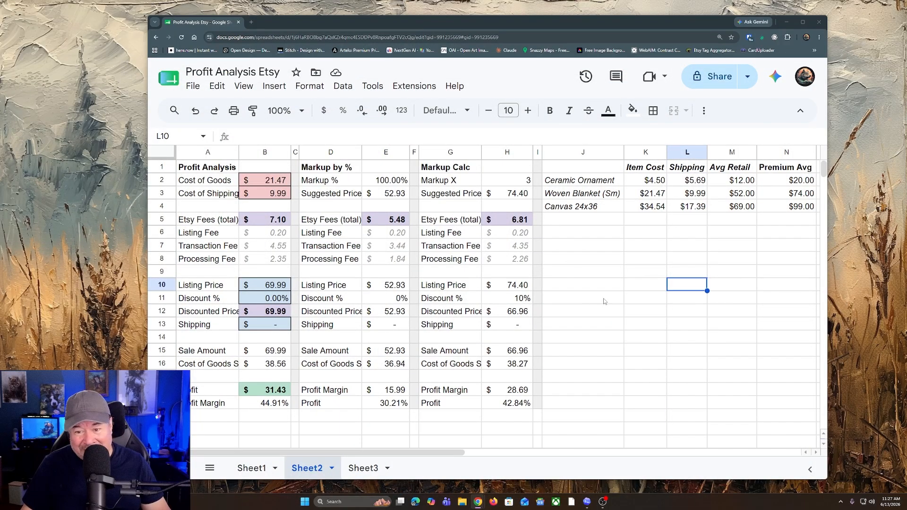
click(260, 185)
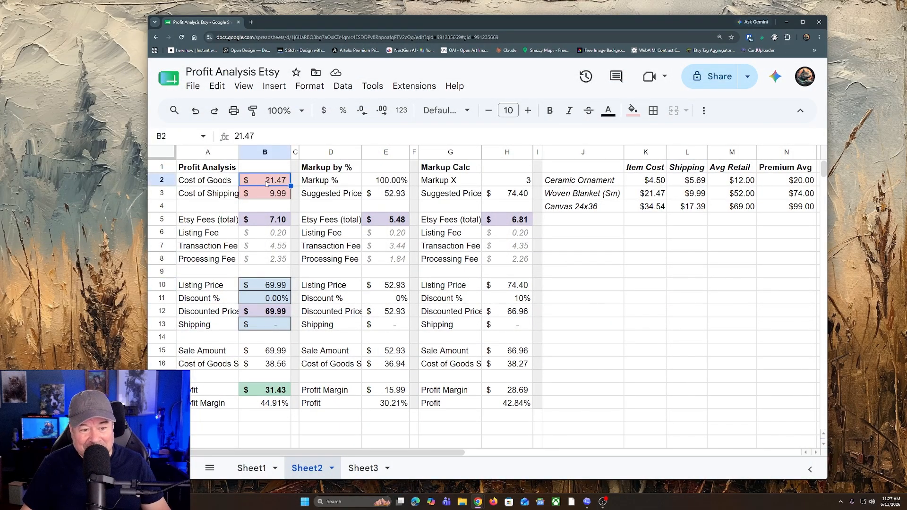
double_click(266, 184)
drag(267, 179, 295, 180)
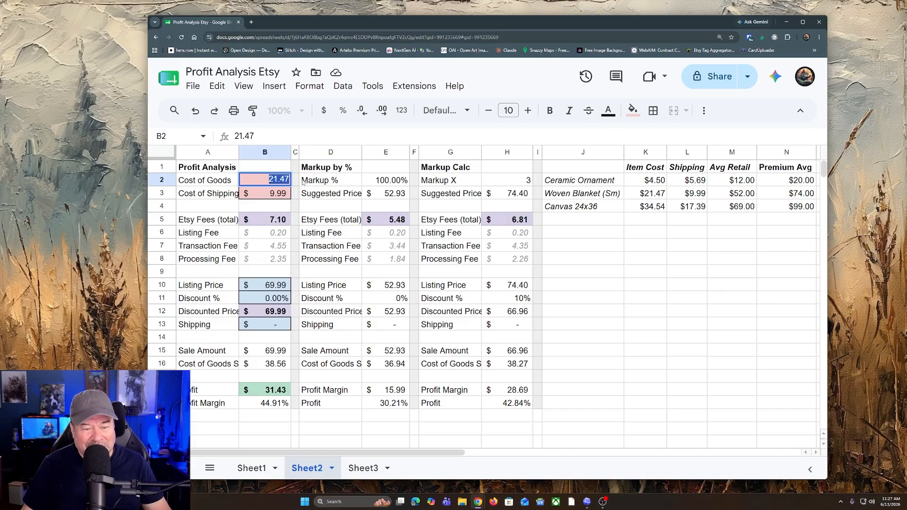
text(31.)
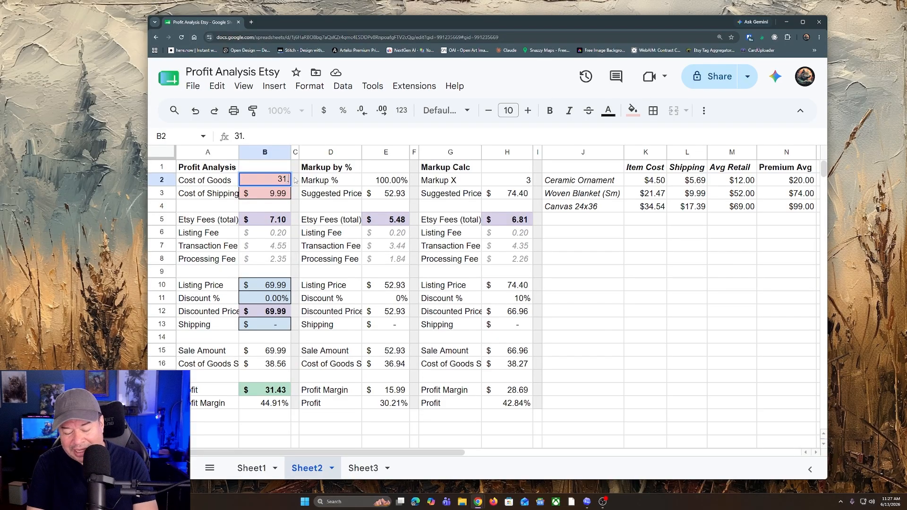
text(47)
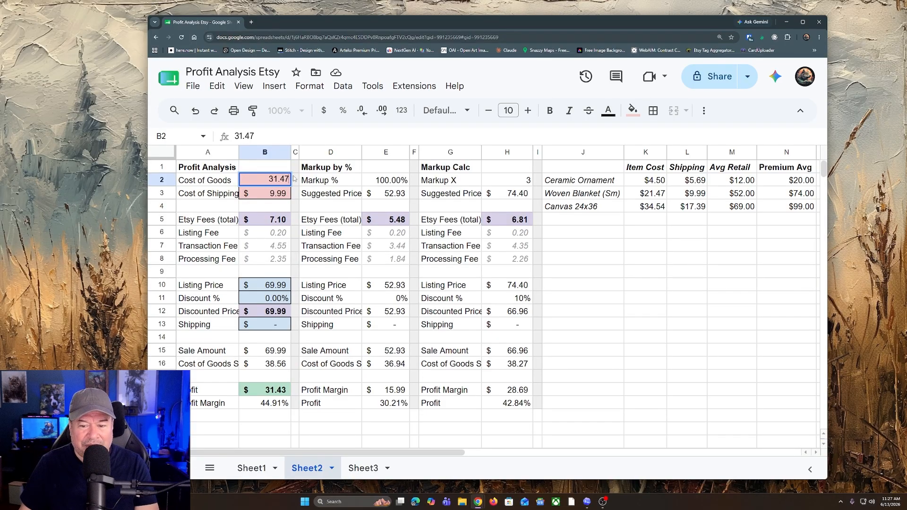
key(BackSpace)
key(BackSpace)
key(BackSpace)
key(BackSpace)
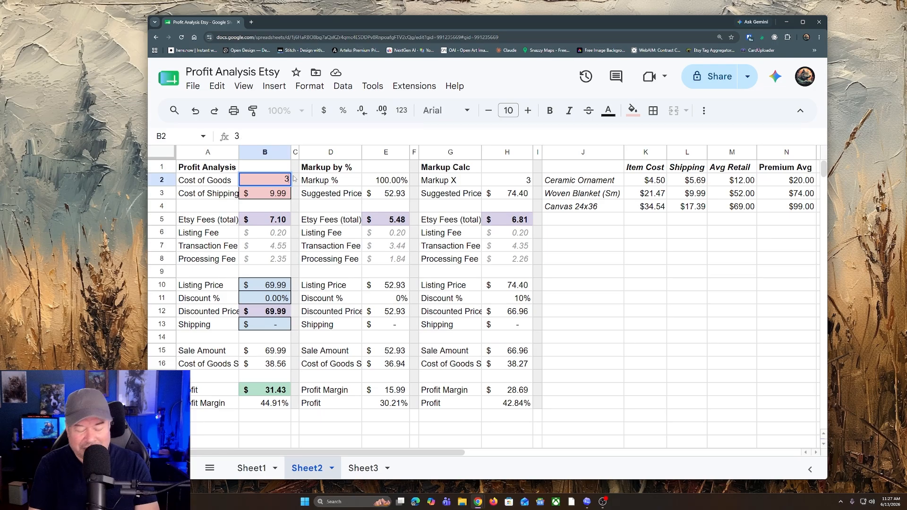
text(4.54)
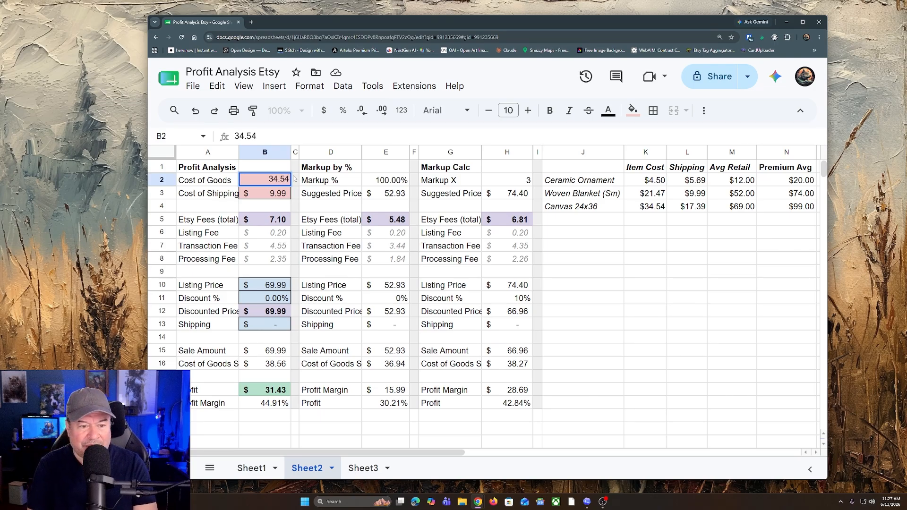
key(Return)
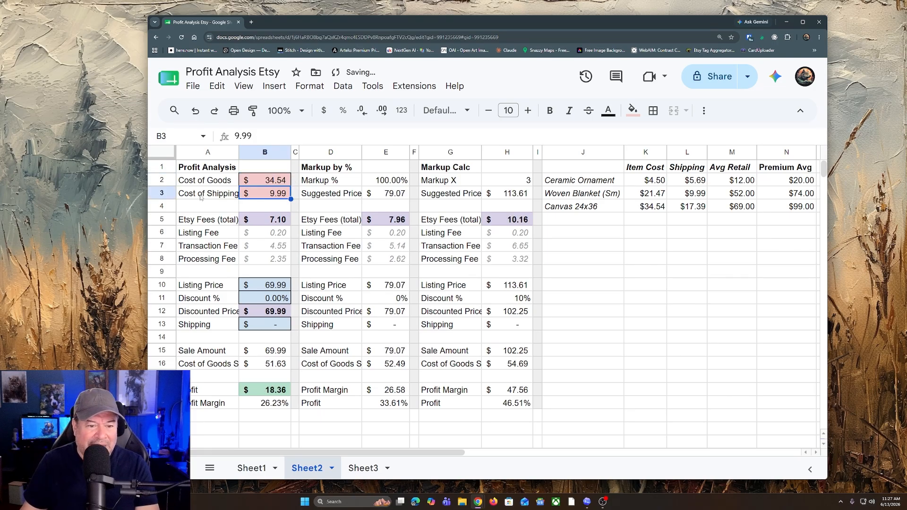
Step: Set the cost of shipping in the Profit Analysis section to $17.39
double_click(275, 192)
drag(274, 192, 292, 196)
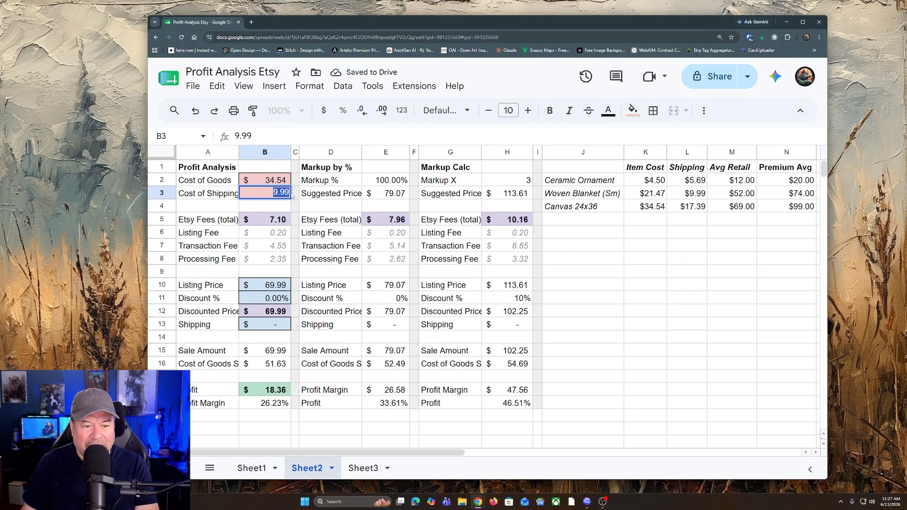
text(1)
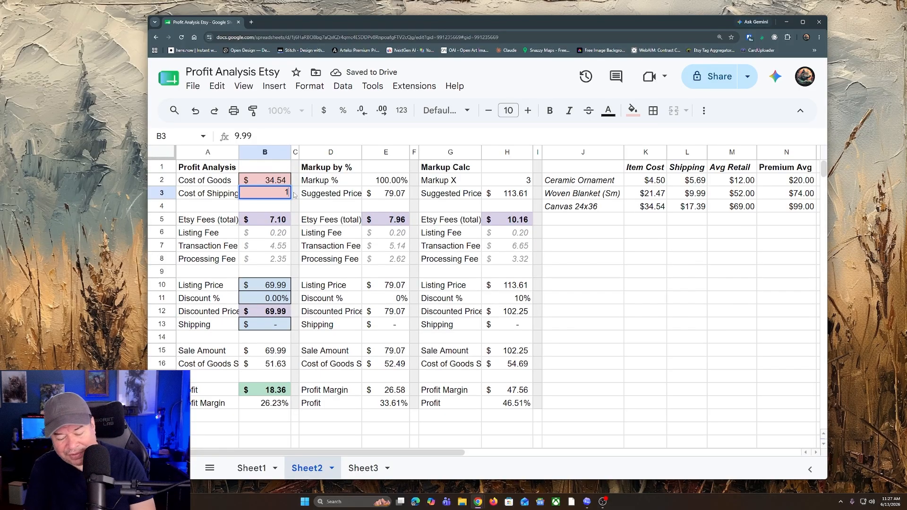
text(7.39)
key(Return)
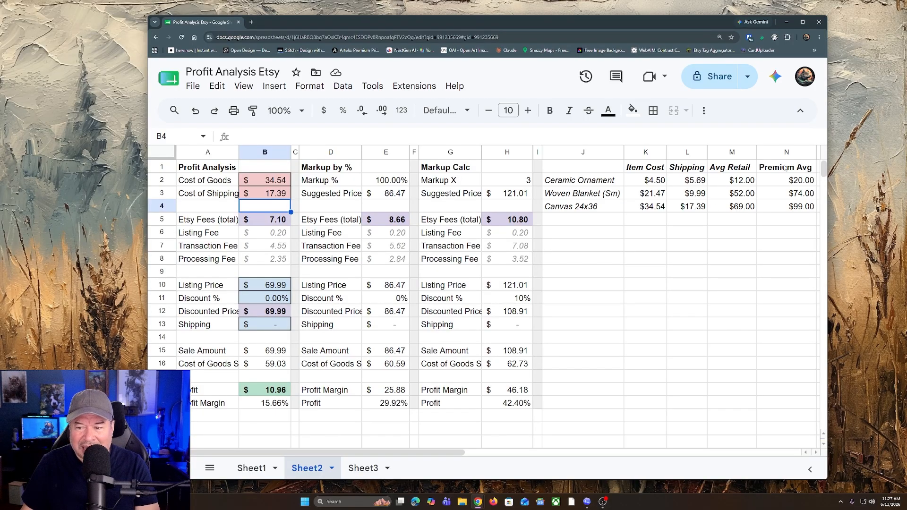
Step: Compare the suggested prices of both markup calculations with the sale prices of the Rembrandt and Emerald Green Woman 24x36 listings
click(389, 195)
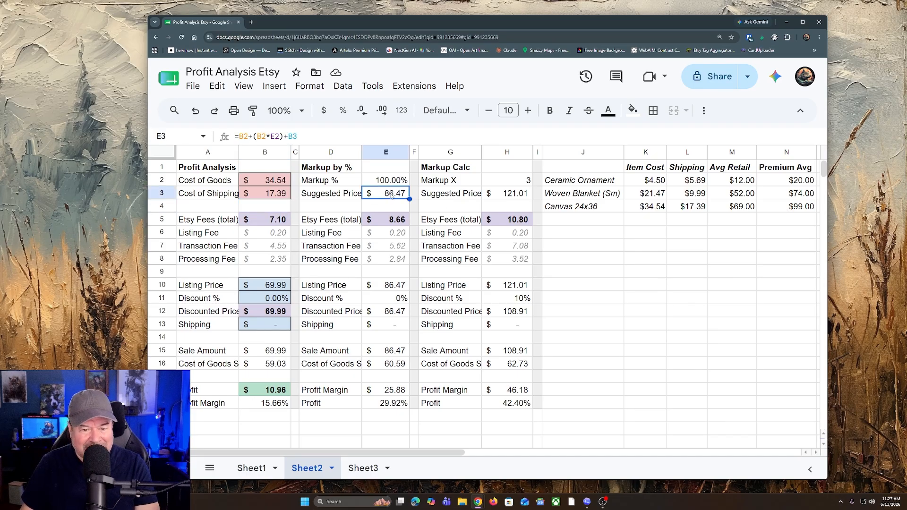
click(501, 180)
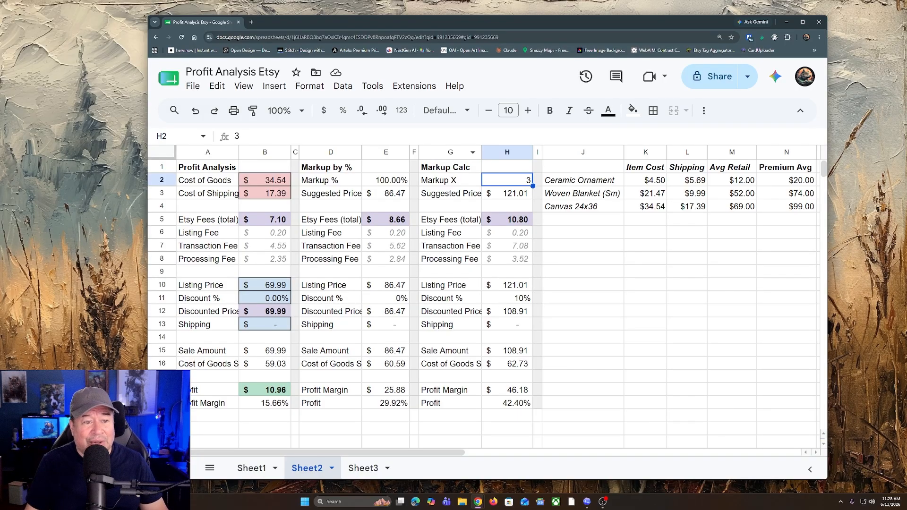
key(alt+Tab)
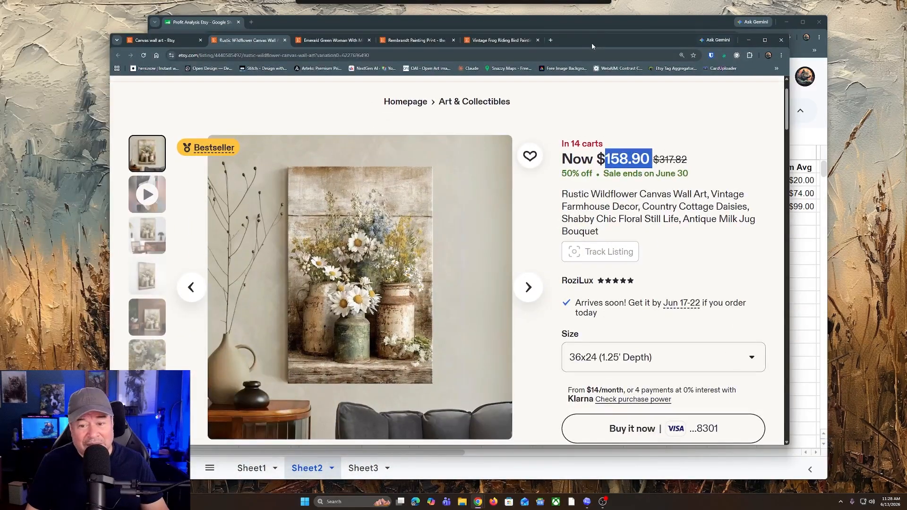
click(411, 41)
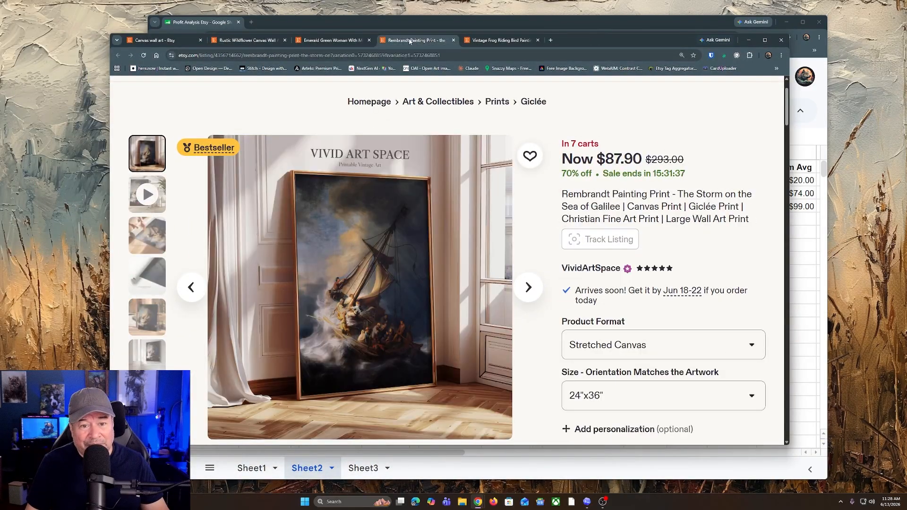
click(343, 42)
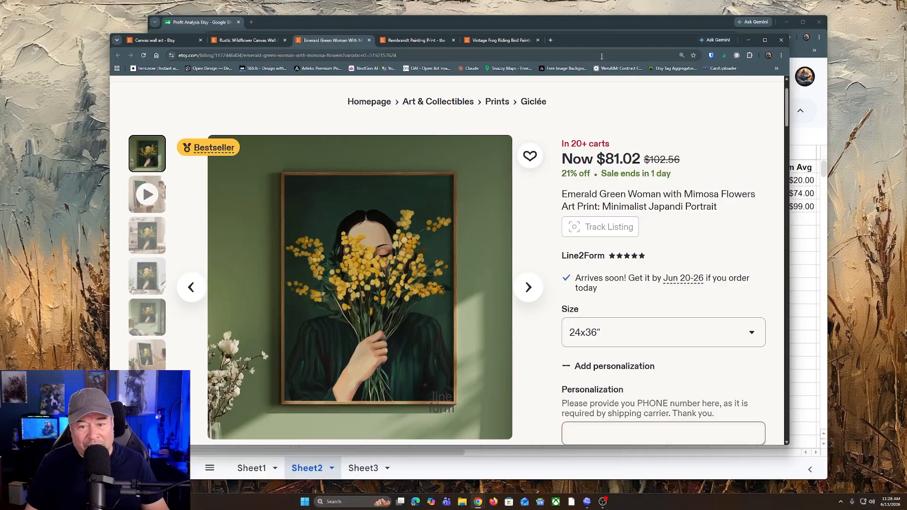
drag(598, 45, 0, 51)
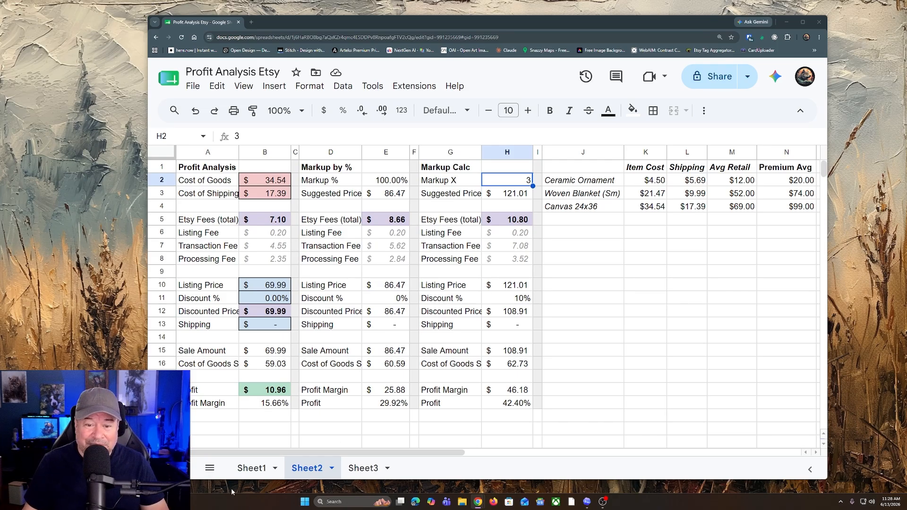
click(523, 198)
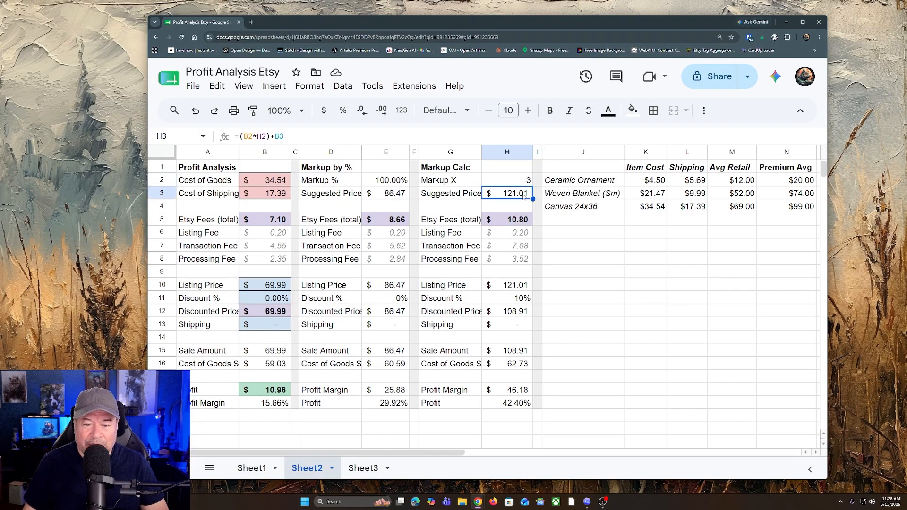
click(390, 195)
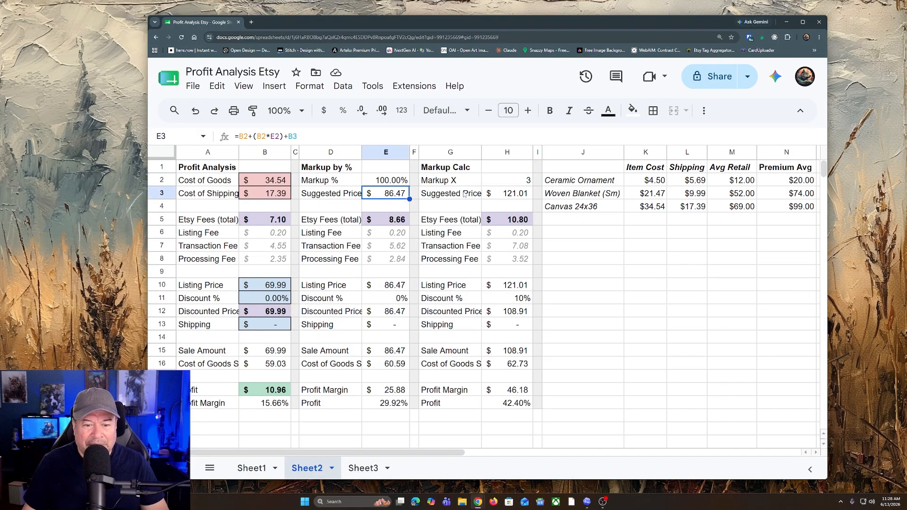
Step: Set the listing price in the Profit Analysis section to $109
click(260, 285)
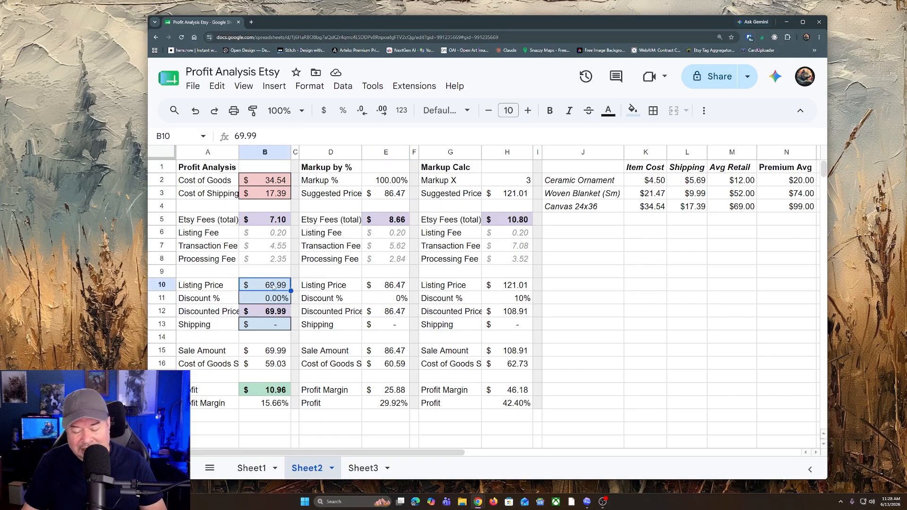
text(109.)
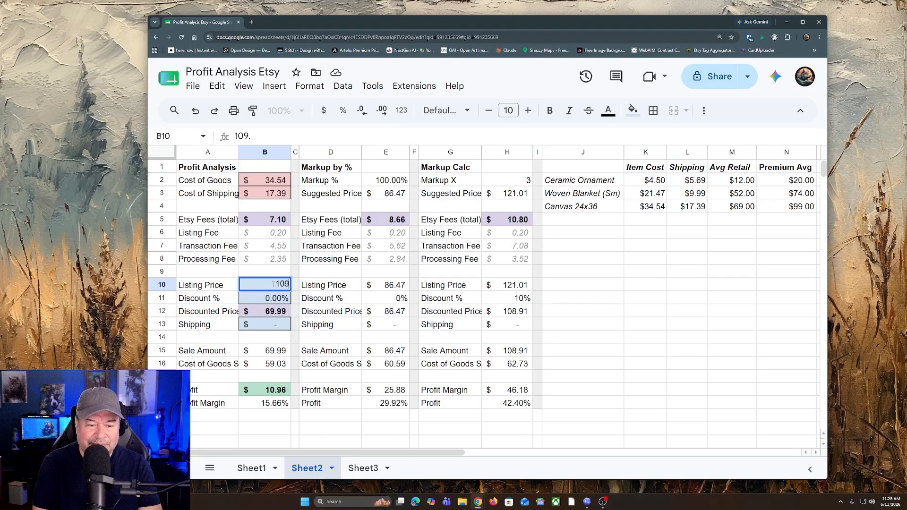
key(Return)
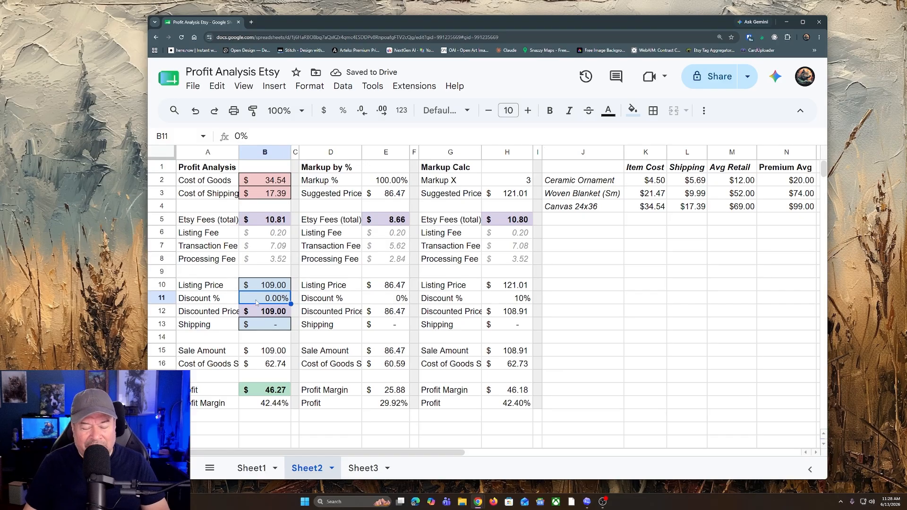
Step: Review the Profit Analysis listing price, profit margin and profit, and inspect the formula behind the cost of goods sold
click(271, 286)
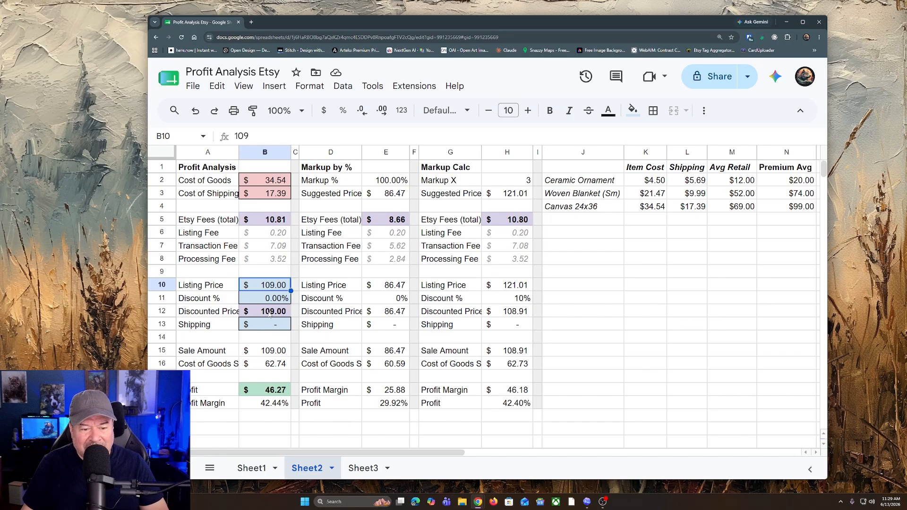
click(274, 405)
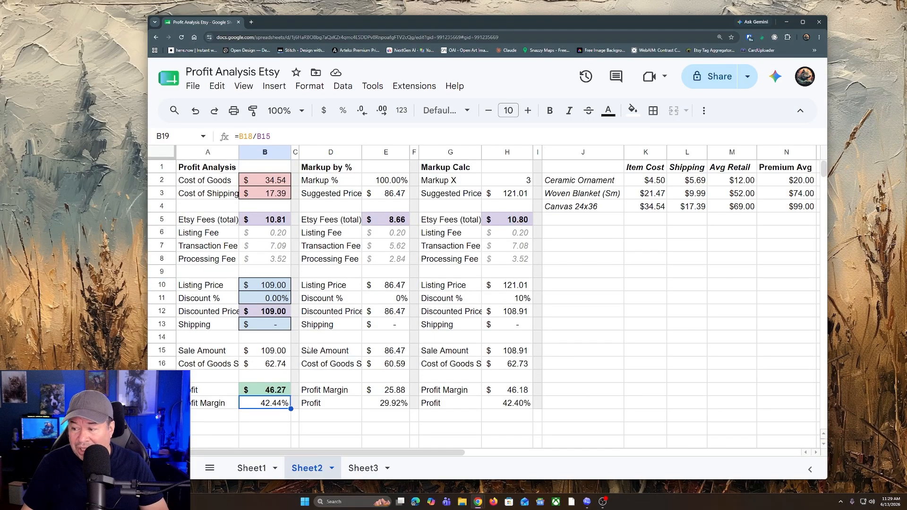
drag(465, 27, 511, 23)
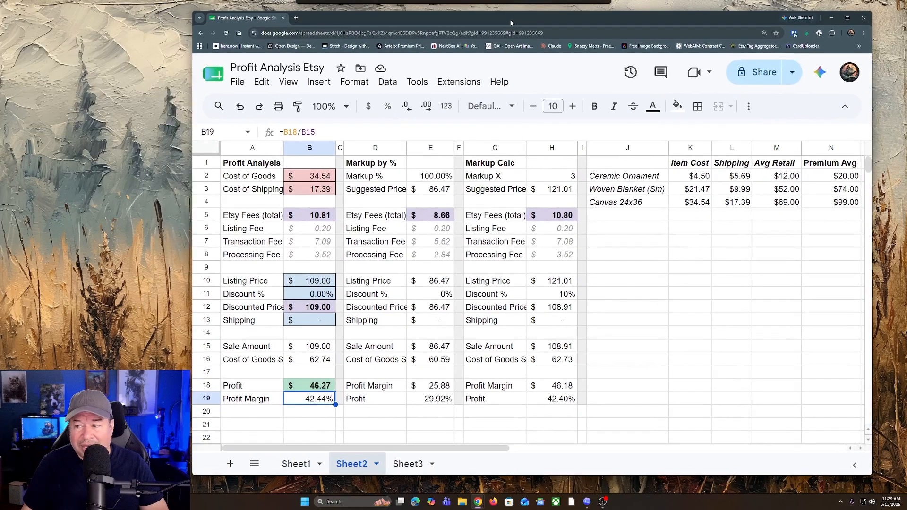
click(304, 391)
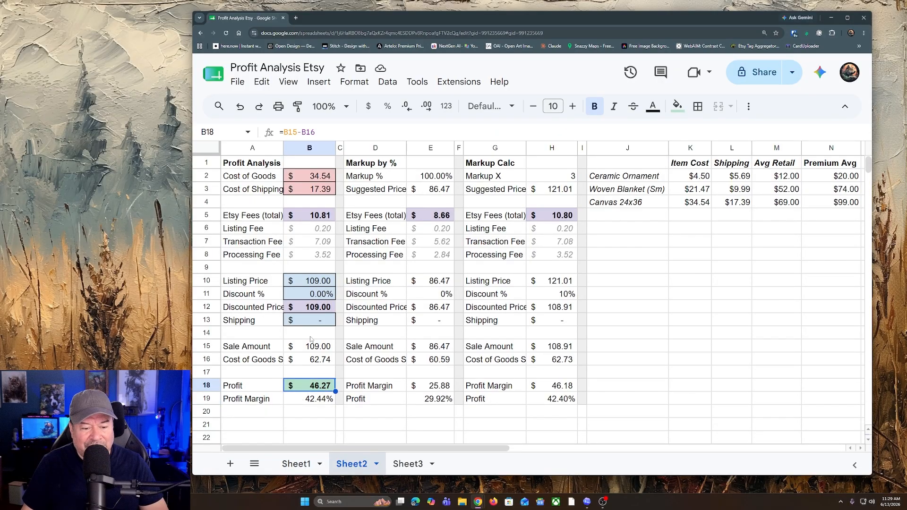
click(323, 363)
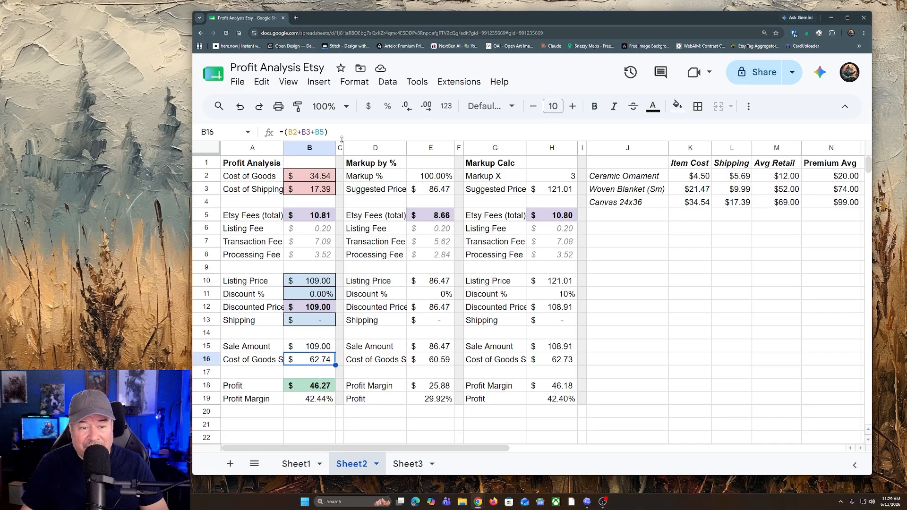
click(343, 137)
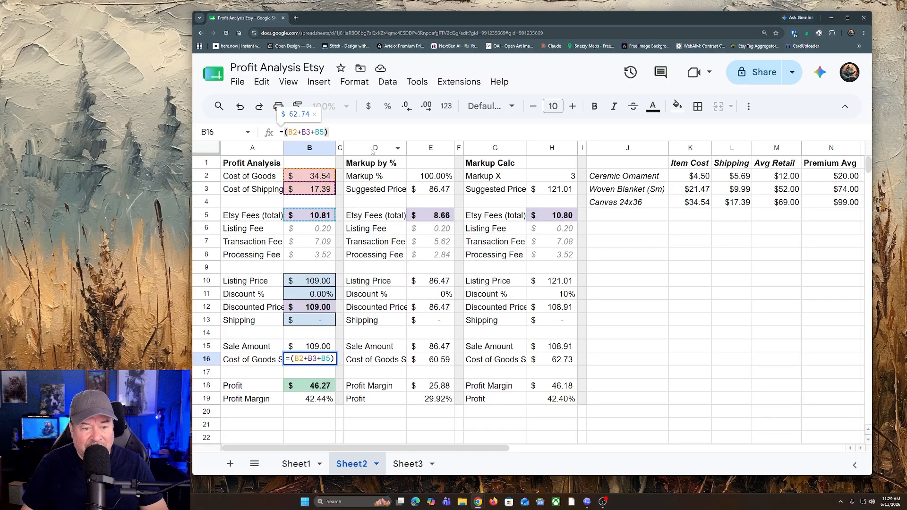
key(Escape)
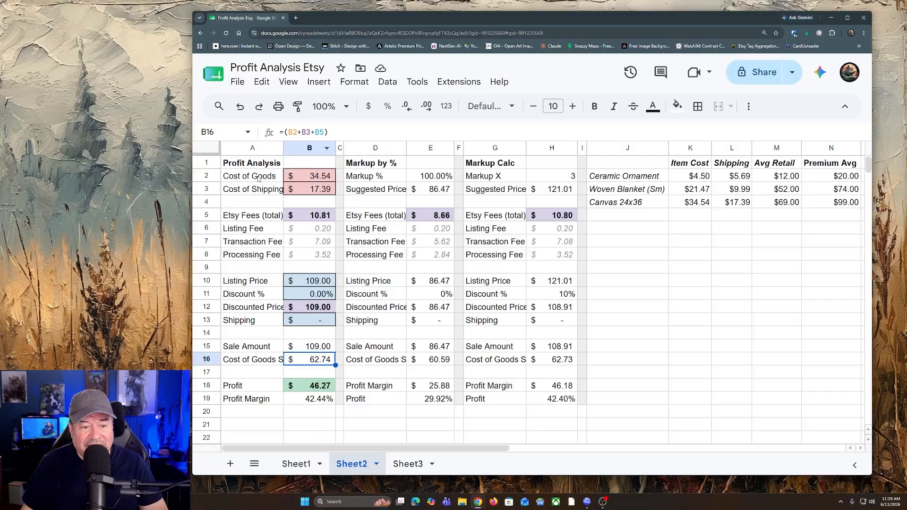
Step: Set the Profit Analysis discount to 20% and the listing price to $124
click(323, 295)
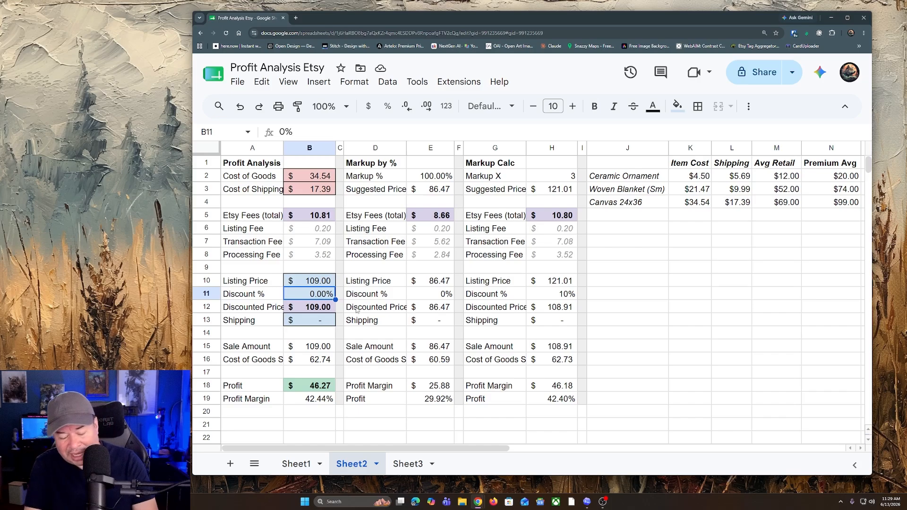
text(20)
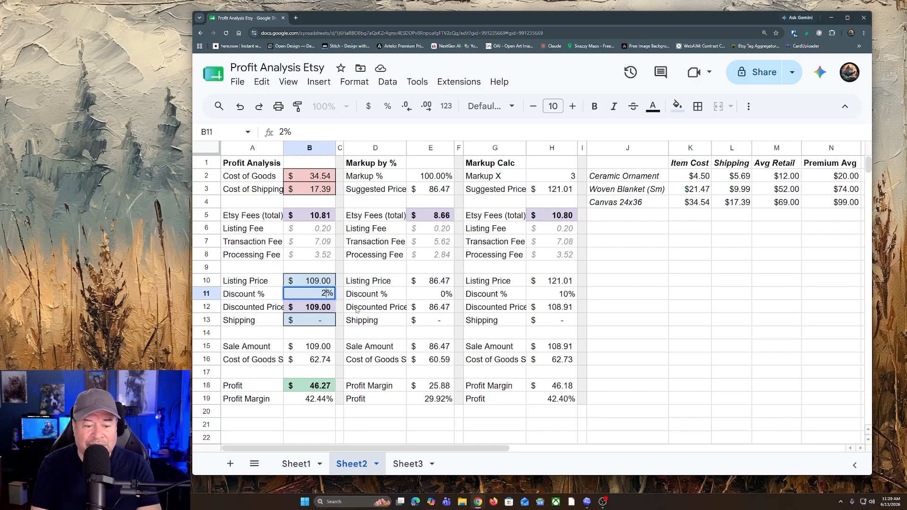
key(Return)
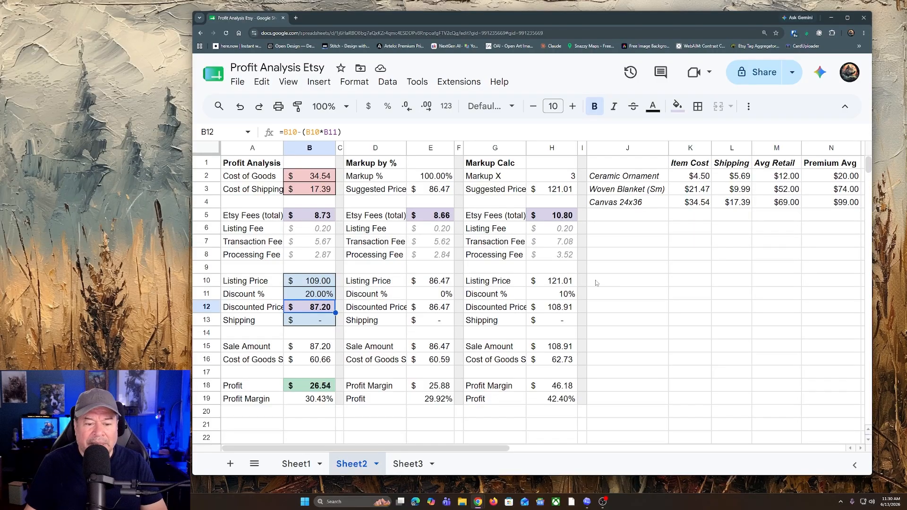
click(330, 281)
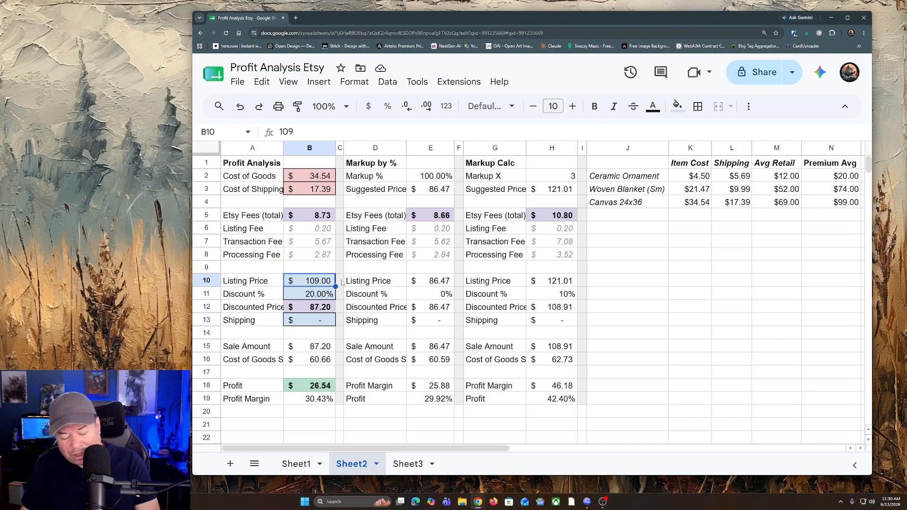
text(124)
key(Return)
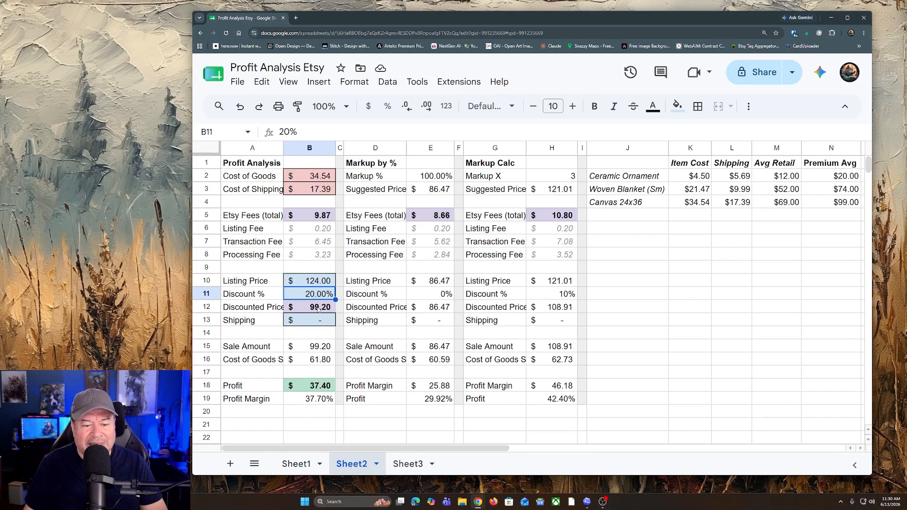
Step: Set the listing price in the Profit Analysis section to $124.99
click(317, 283)
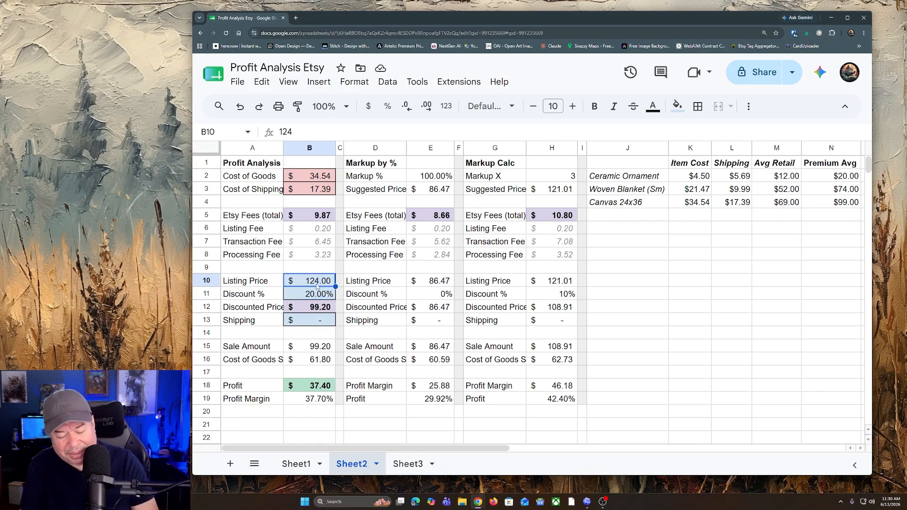
double_click(317, 284)
text(.99)
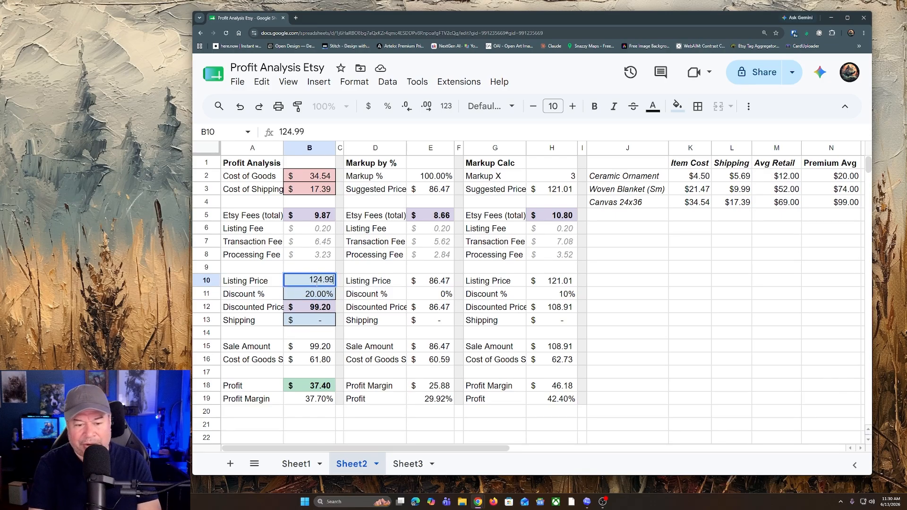
key(Return)
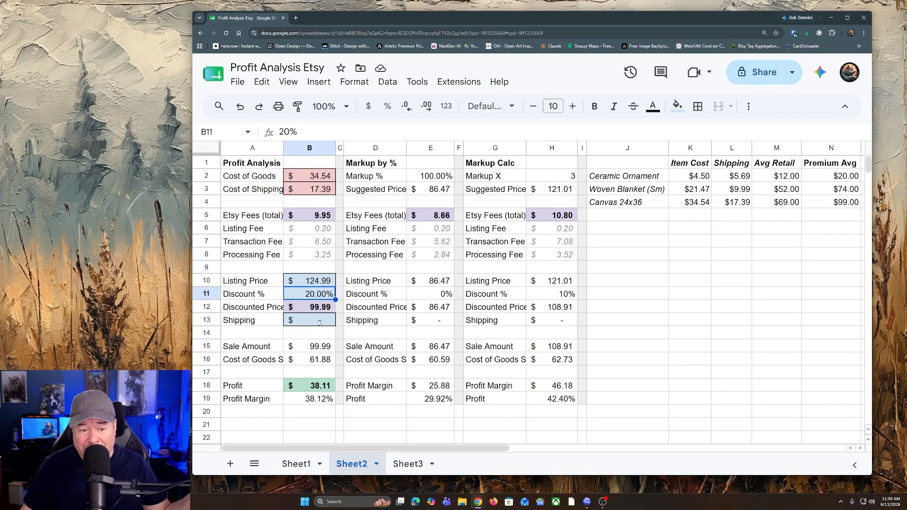
key(Down)
key(Down)
key(Down)
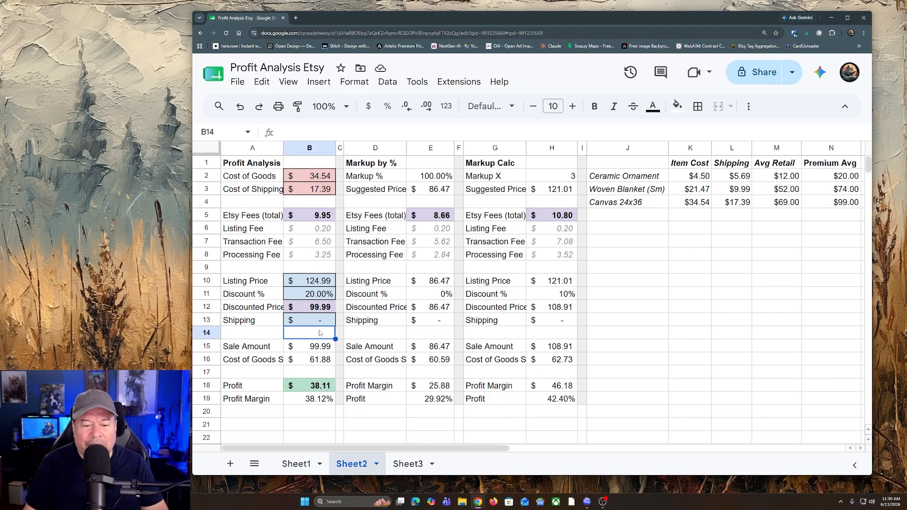
text(5.99)
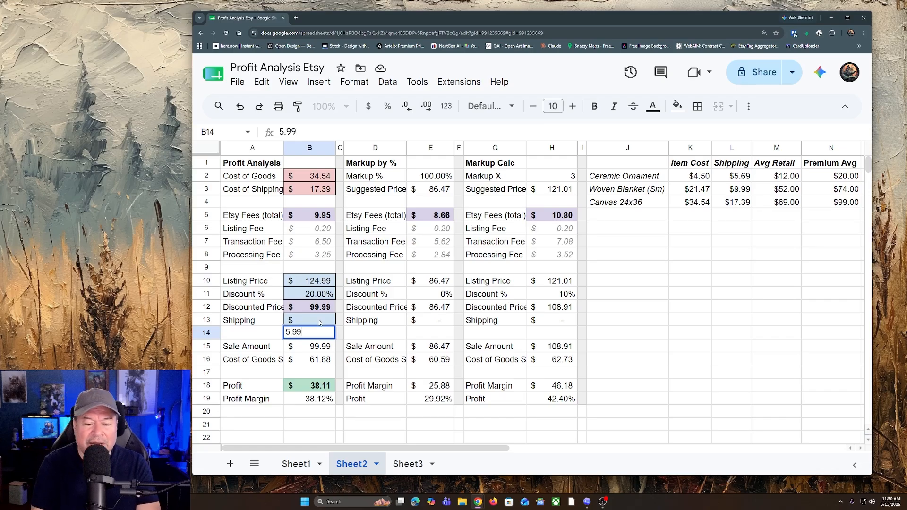
key(Return)
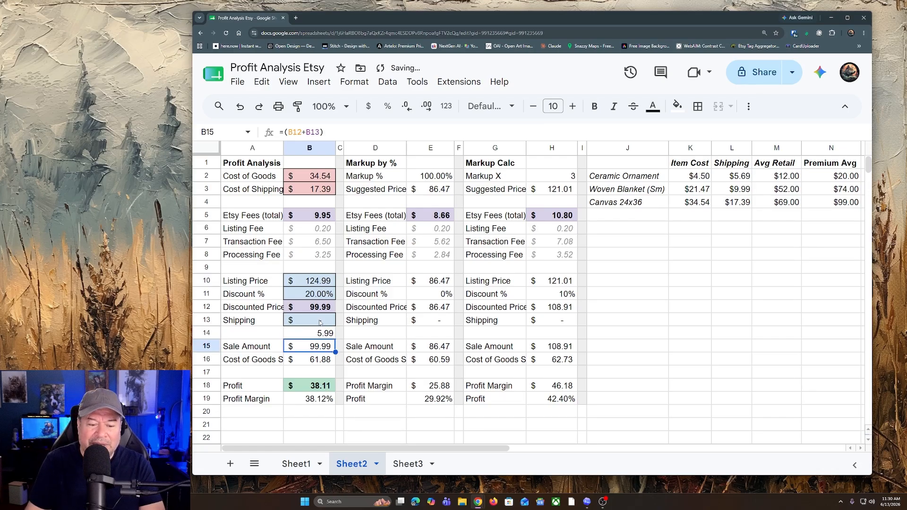
click(314, 332)
key(Delete)
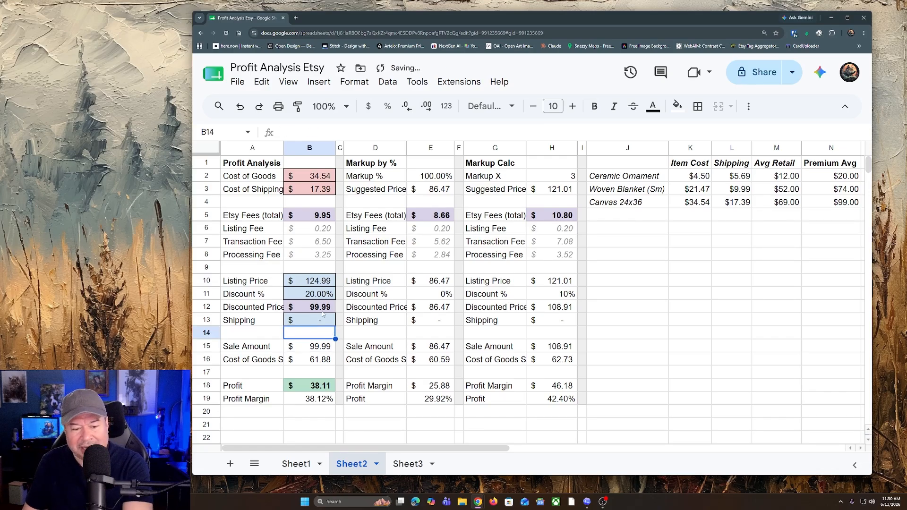
Step: Set the shipping charge in the Profit Analysis section to $5.99
click(321, 315)
text(5.99)
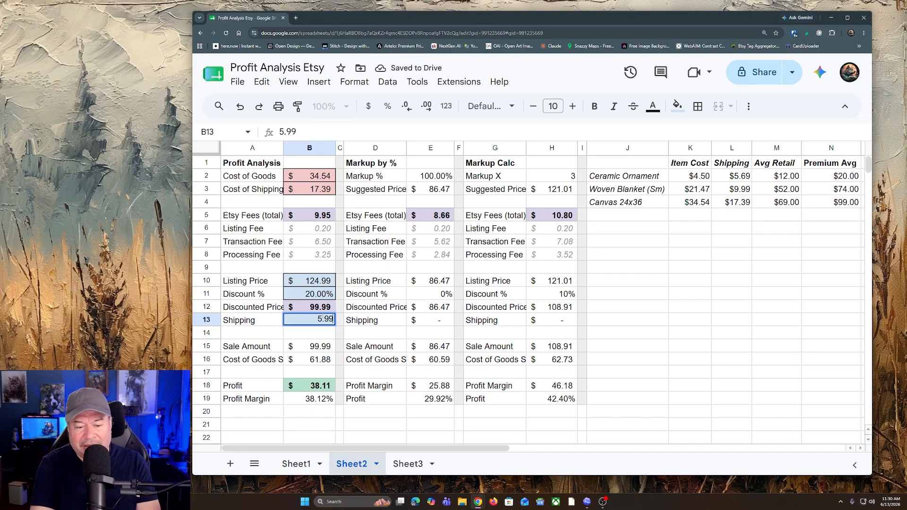
key(Return)
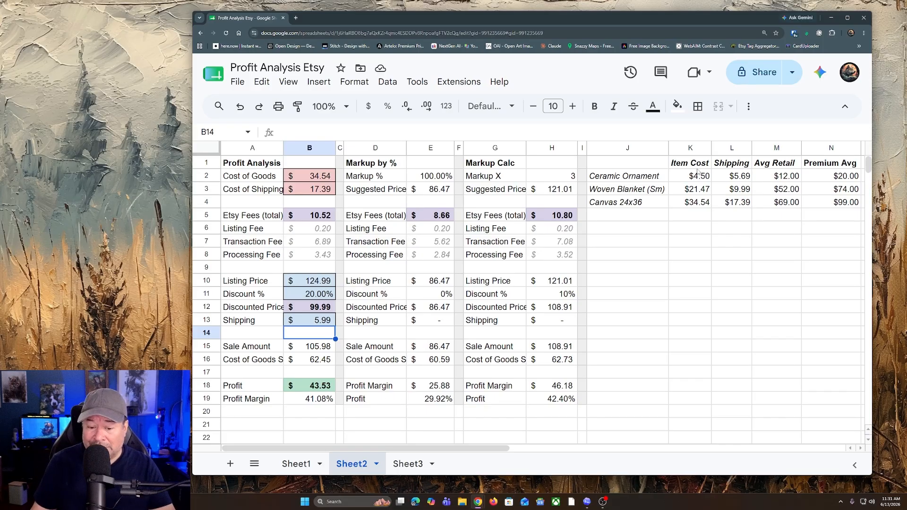
Step: Open Sheet3 and set the Woven Blanket 52x37 listing price to $69.99
click(399, 464)
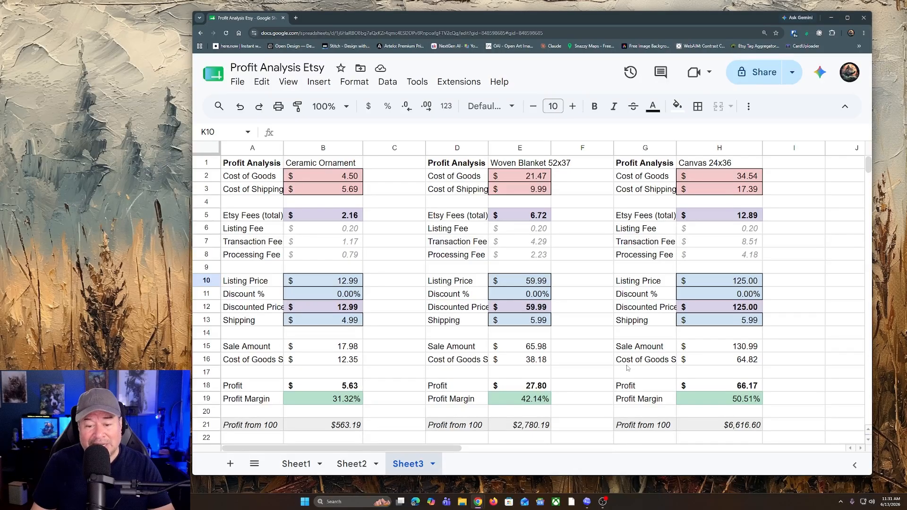
click(523, 283)
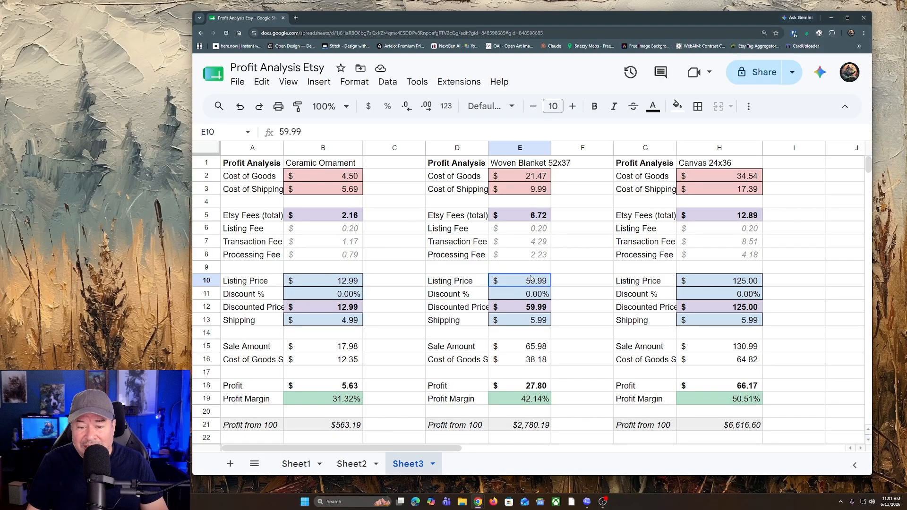
text(69.)
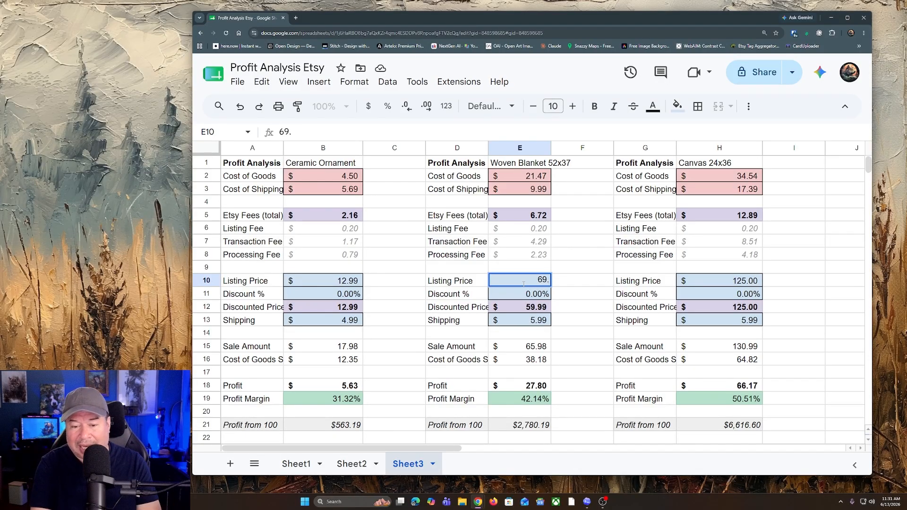
text(99)
Step: Set the Canvas 24x36 listing price on Sheet3 to $124.99
click(747, 278)
text(124.9)
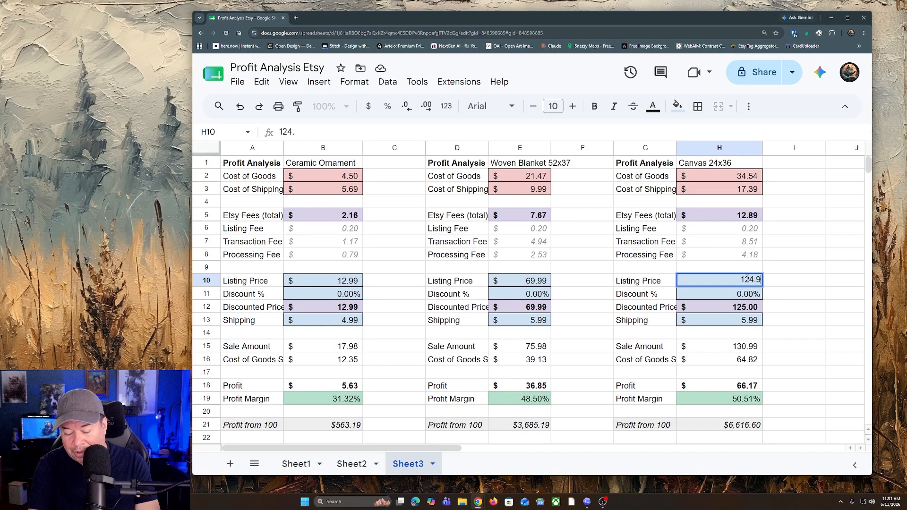
text(9)
key(Return)
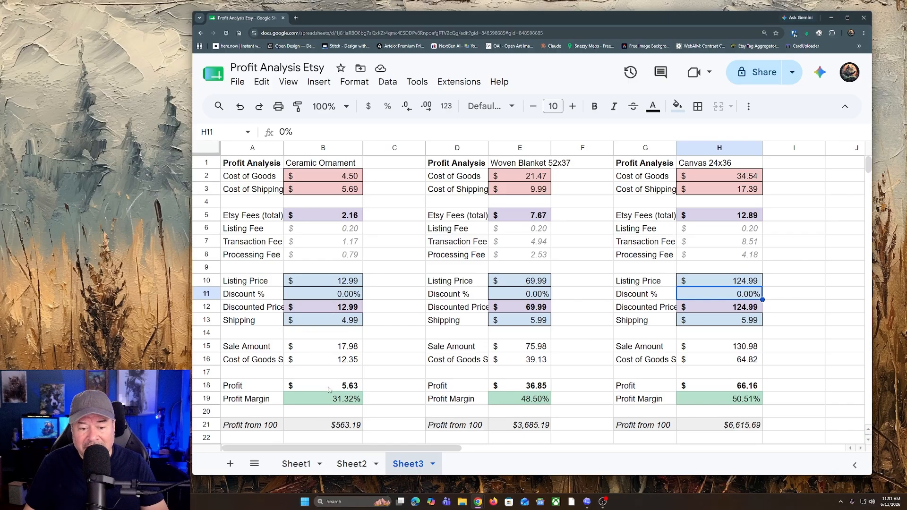
Step: Set the Ceramic Ornament's shipping charge to $3.99
click(348, 325)
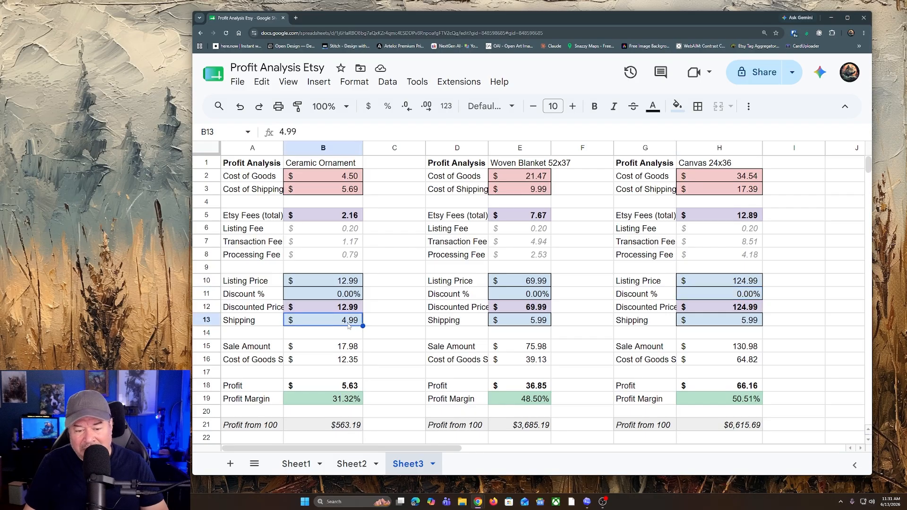
text(3.99)
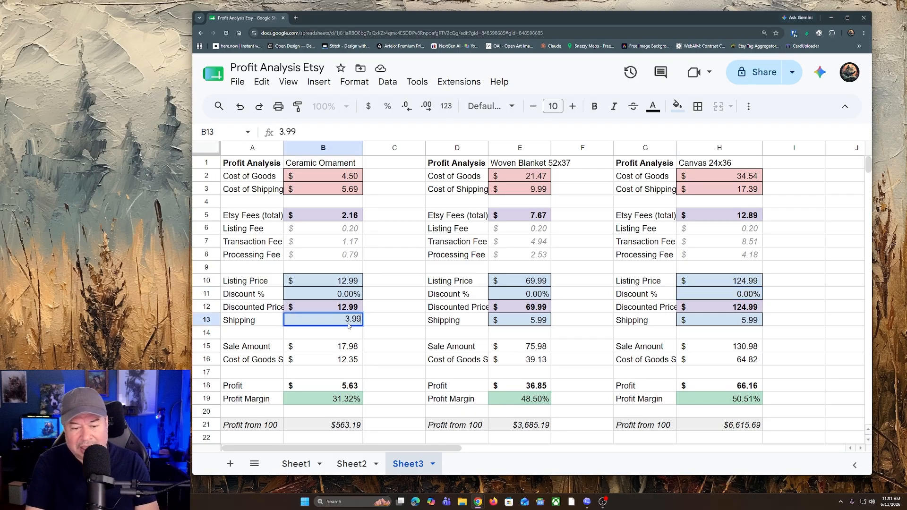
key(Return)
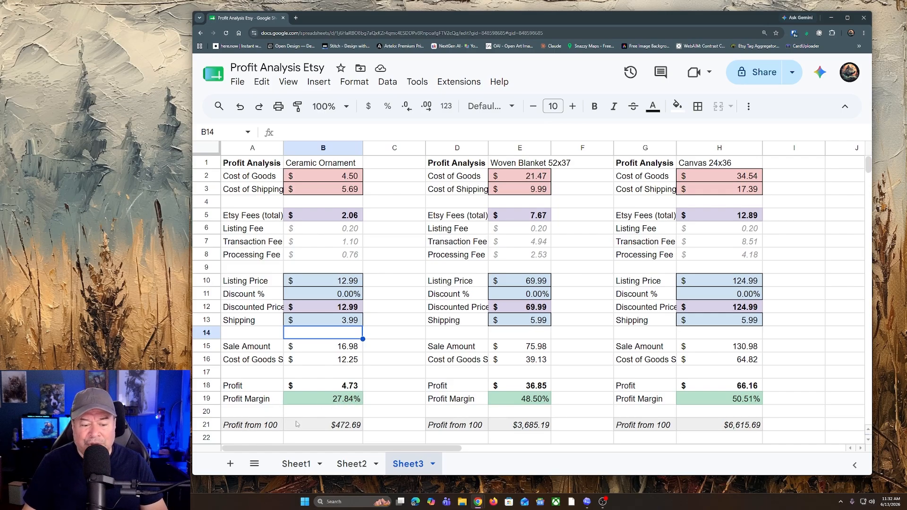
Step: Review the ornament's profit from 100 sales, the Woven Blanket's listing price, discounted price and shipping, and the Canvas 24x36 listing price
click(349, 427)
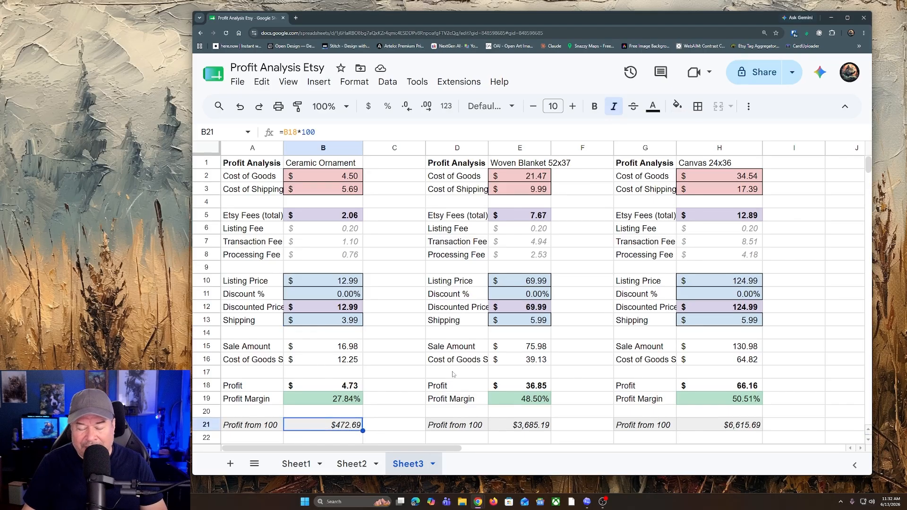
click(452, 332)
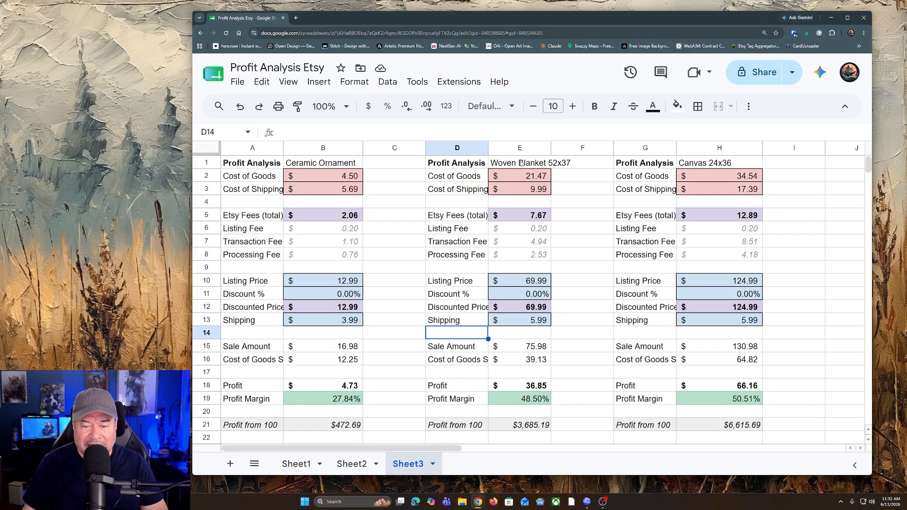
click(541, 286)
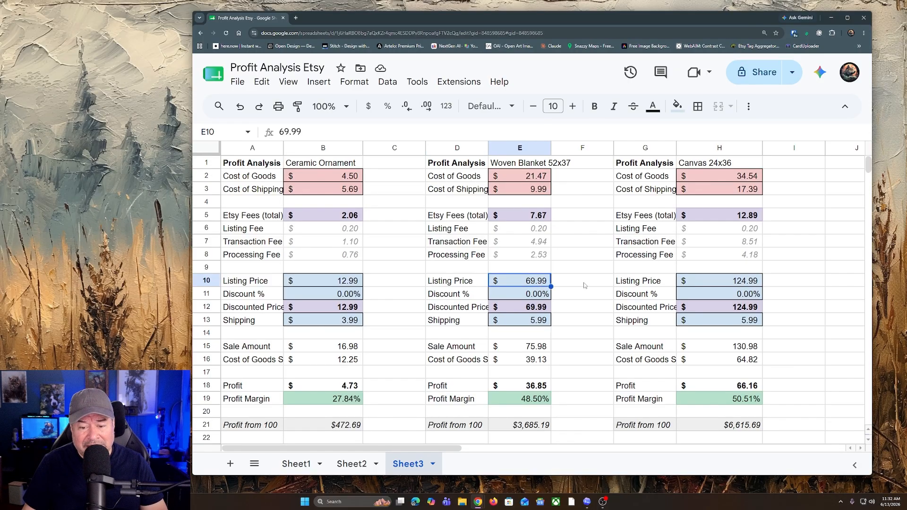
click(535, 308)
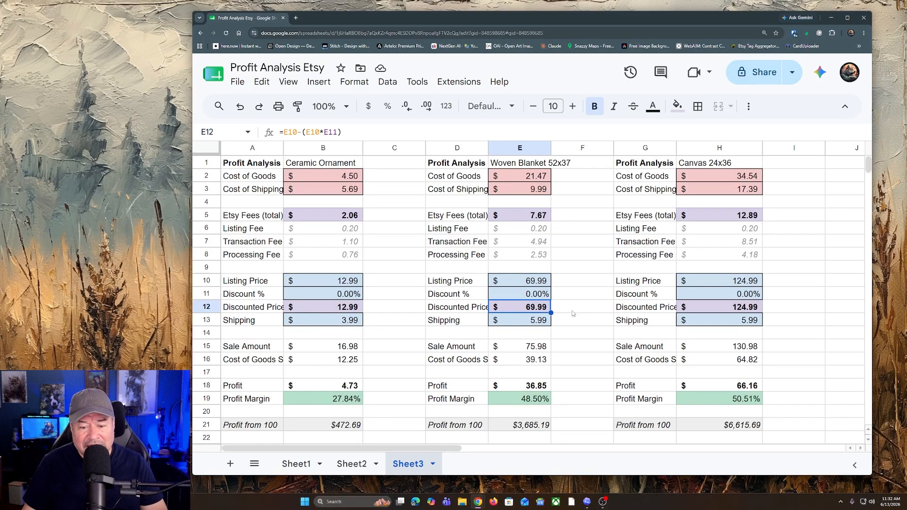
click(544, 324)
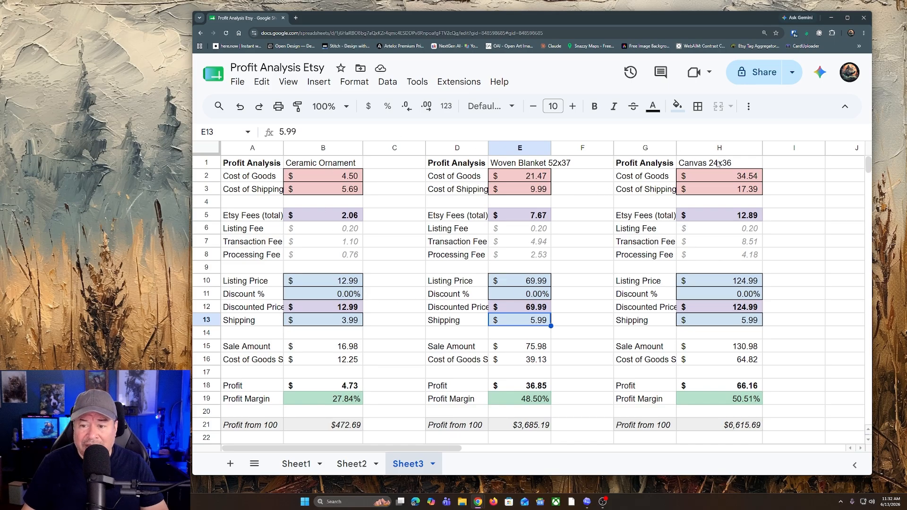
click(687, 166)
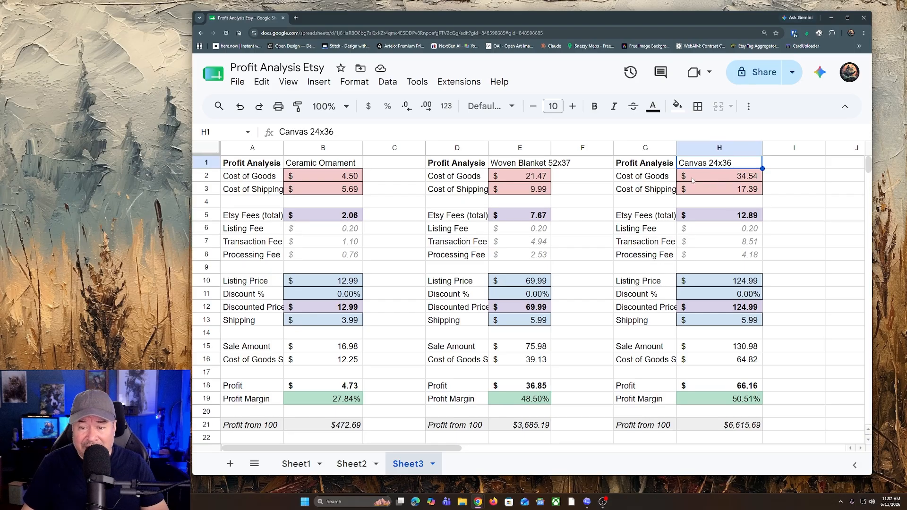
click(712, 284)
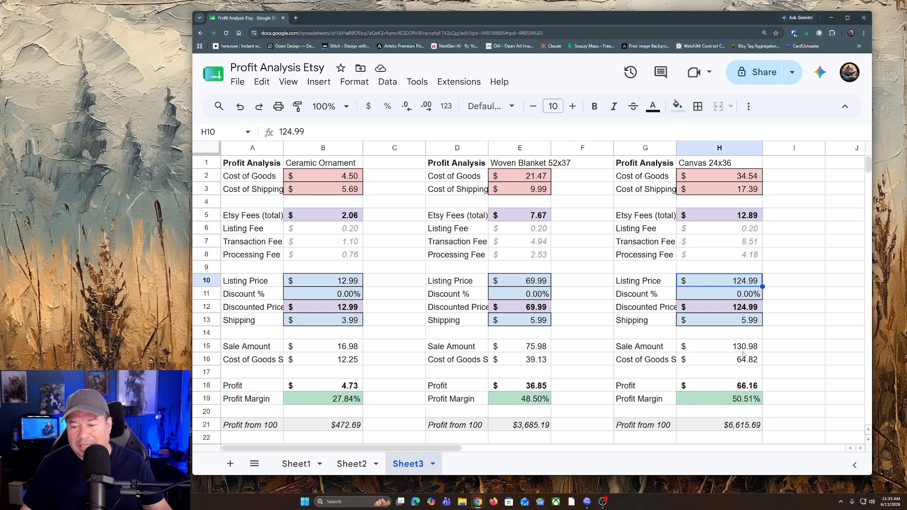
Step: Set the Canvas 24x36 listing price to $99.99 and check its profit margin
click(786, 283)
click(750, 283)
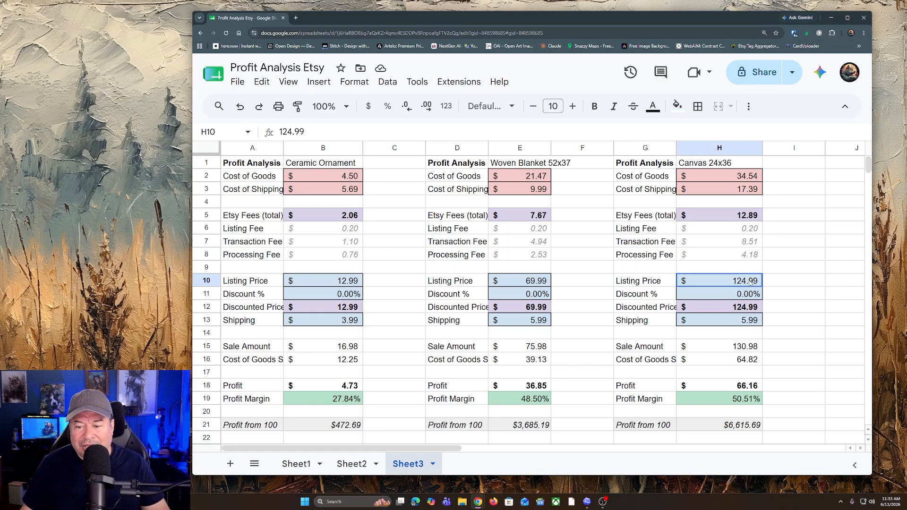
text(99)
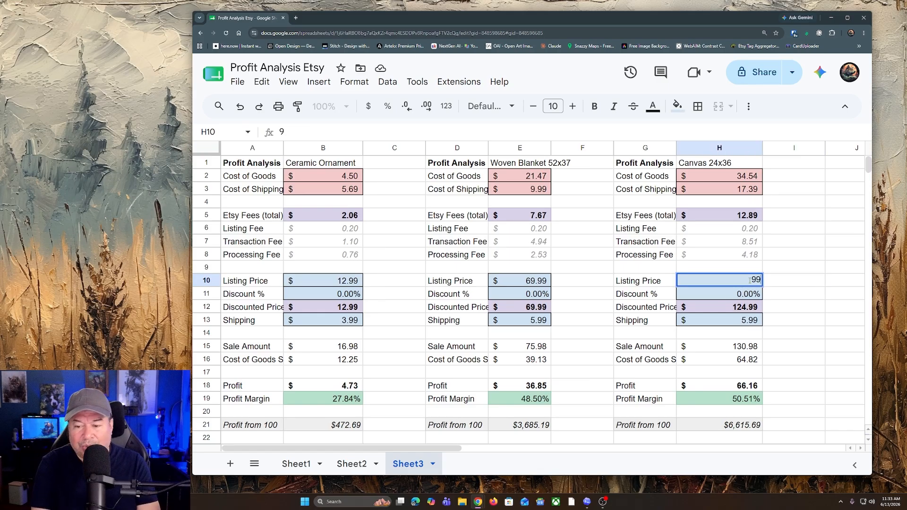
text(.99)
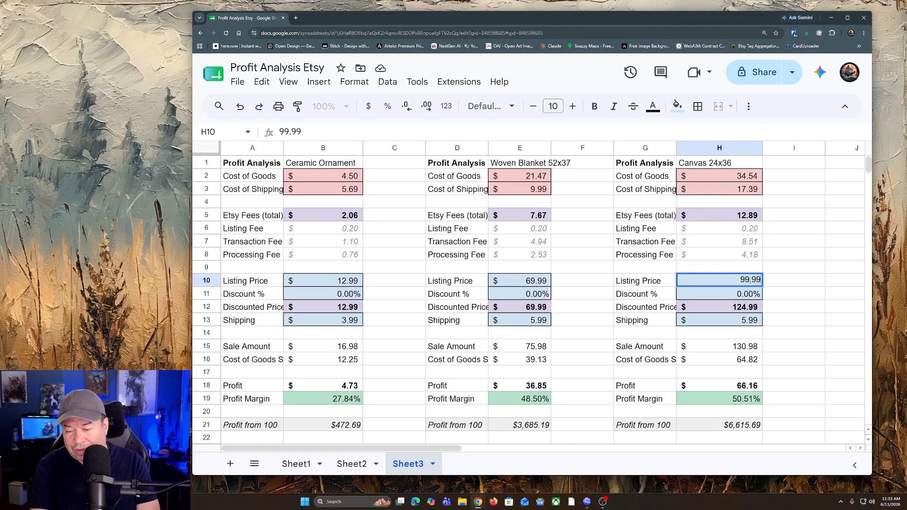
key(Return)
click(785, 189)
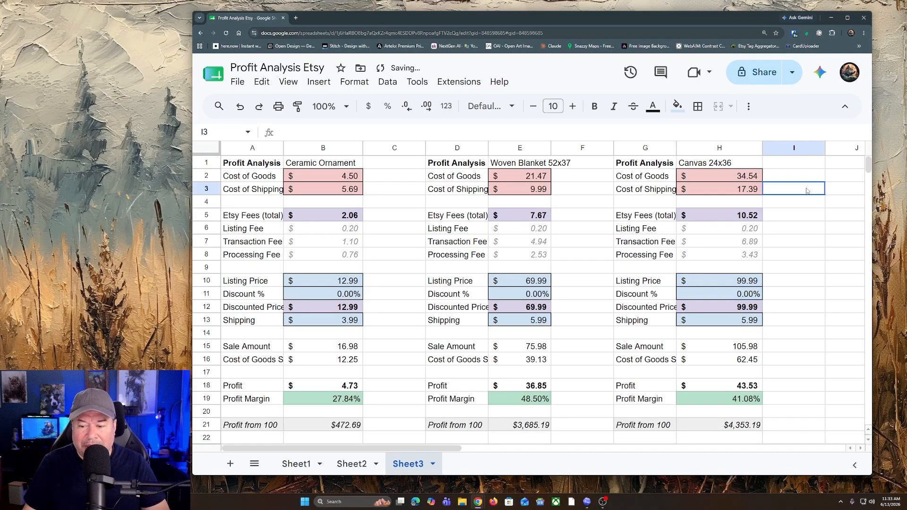
click(780, 399)
Step: Set the Woven Blanket 52x37 listing price to $59.99
click(527, 282)
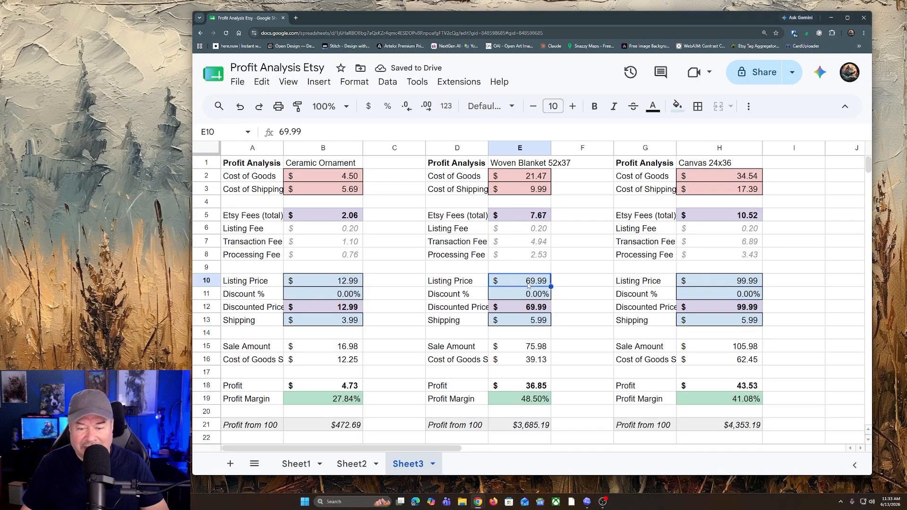
text(59.99)
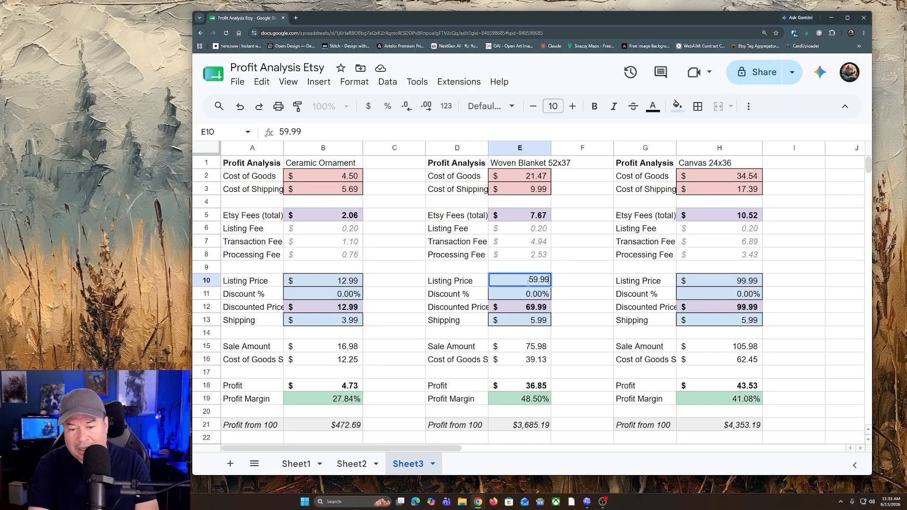
key(Return)
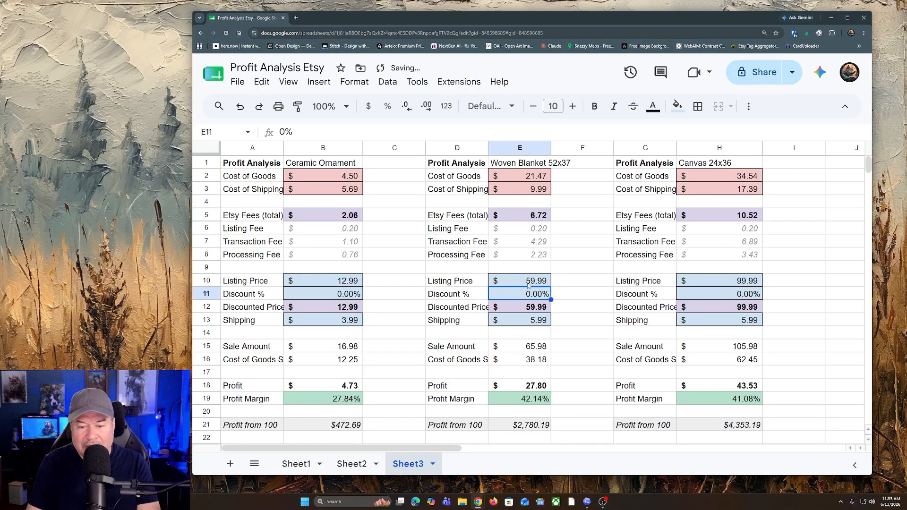
Step: Review the Ceramic Ornament's shipping charge and listing price
click(355, 324)
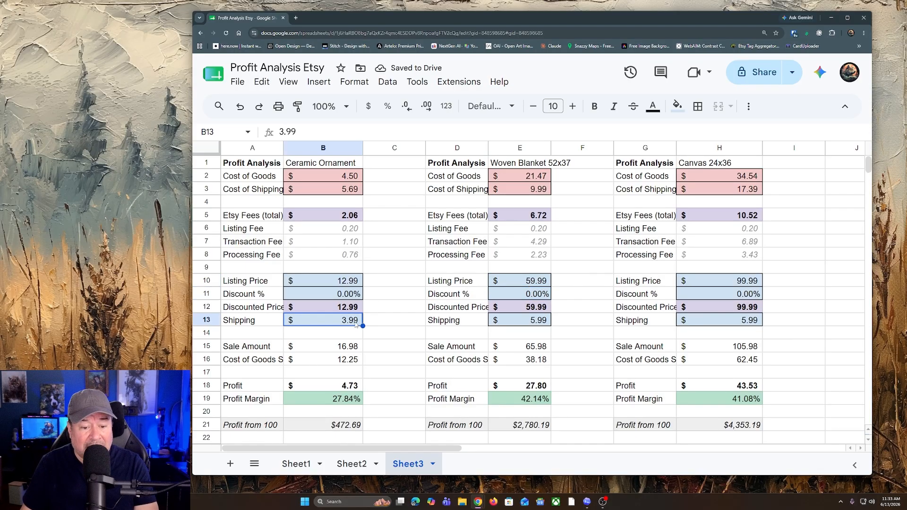
click(353, 282)
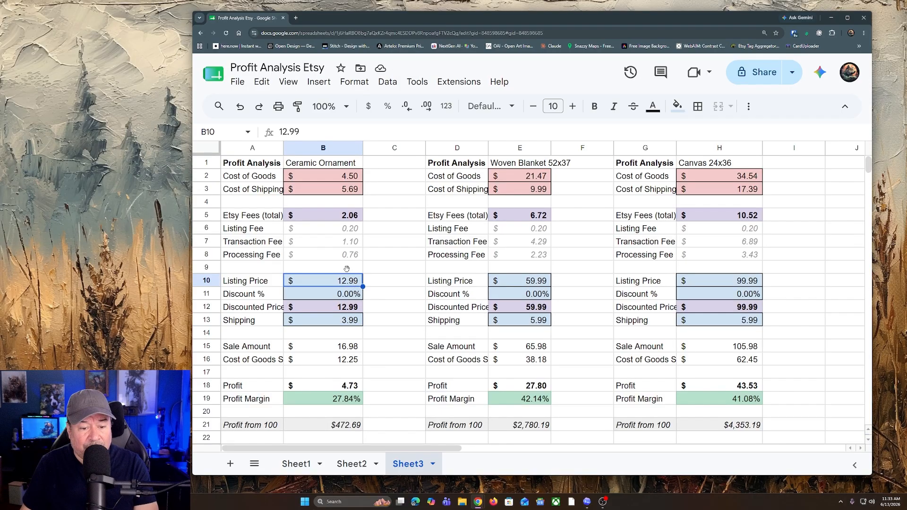
click(371, 294)
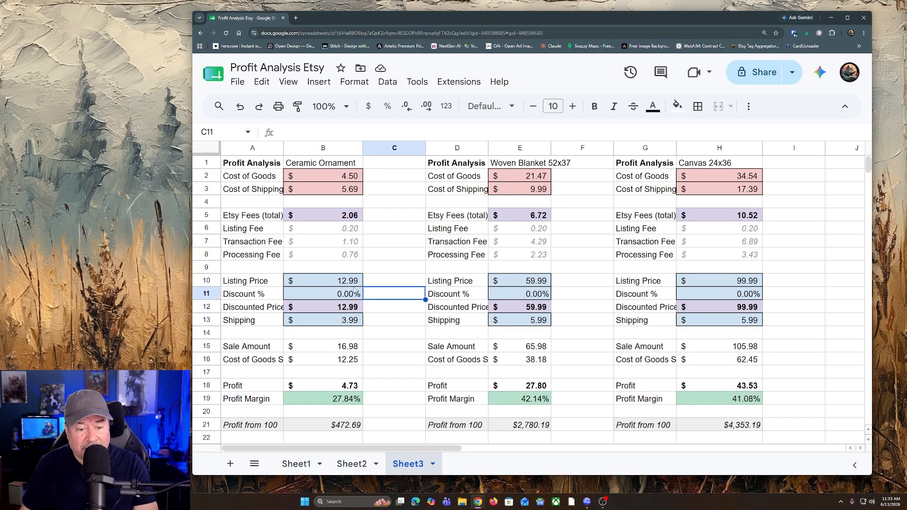
click(347, 283)
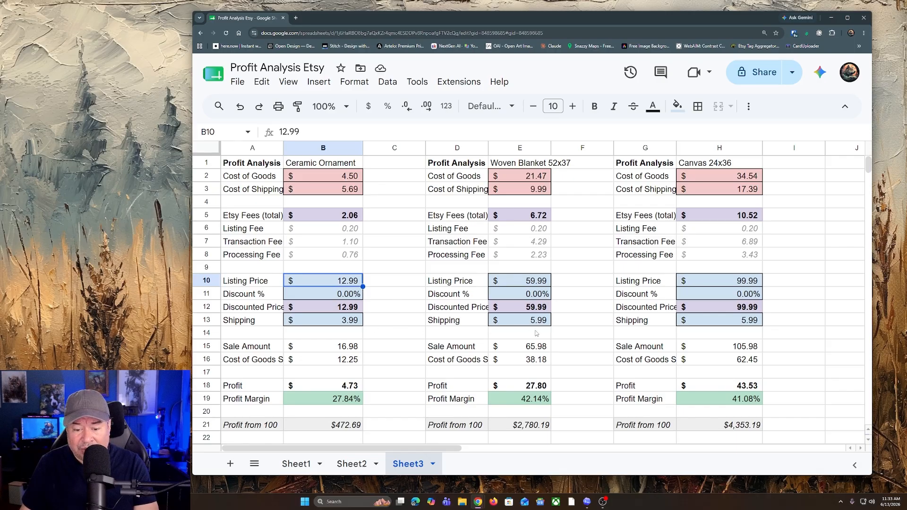
Step: Set the Woven Blanket 52x37 shipping charge to 0 so it is offered with free shipping
click(541, 322)
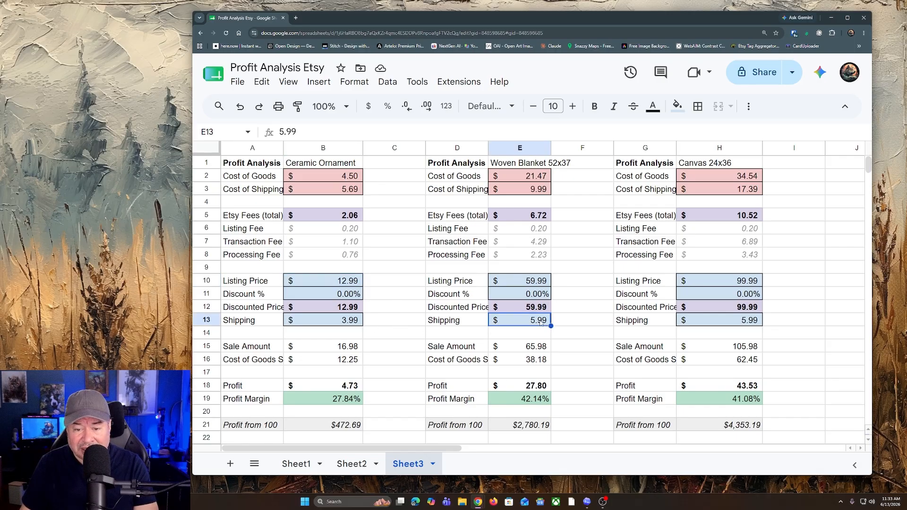
text(0)
key(Return)
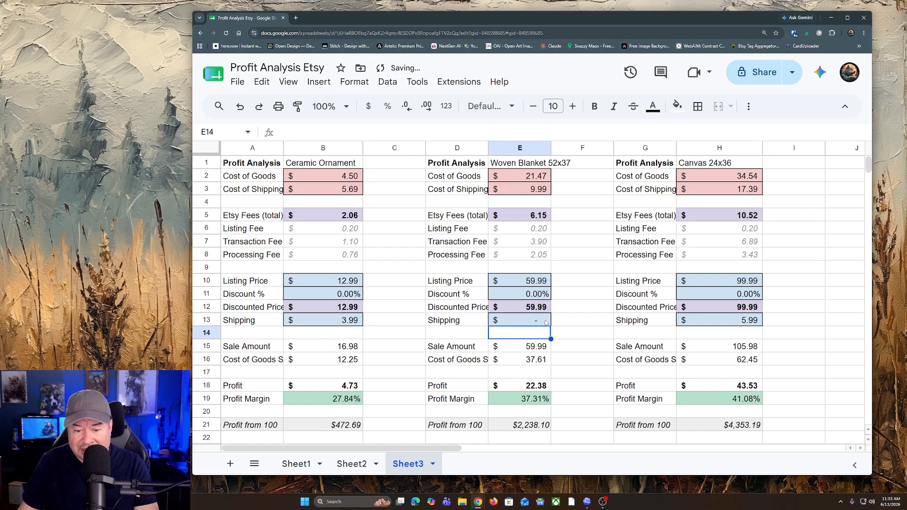
click(599, 371)
Step: Set the Canvas 24x36 shipping charge to 0 and check its listing price
click(753, 321)
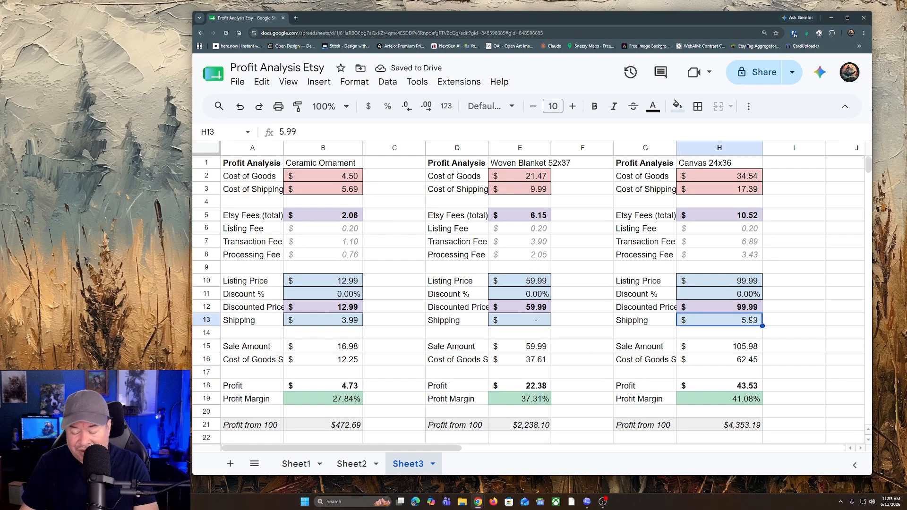
text(0)
key(Return)
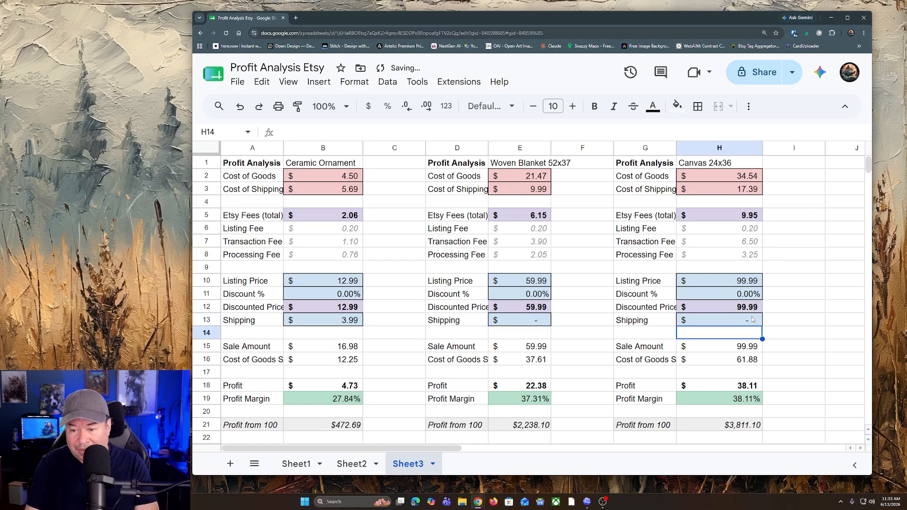
click(793, 298)
click(806, 348)
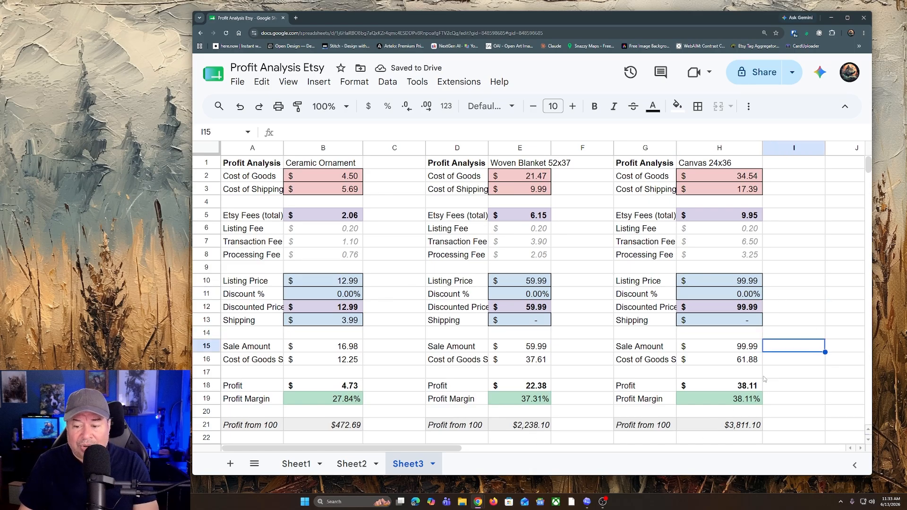
click(745, 281)
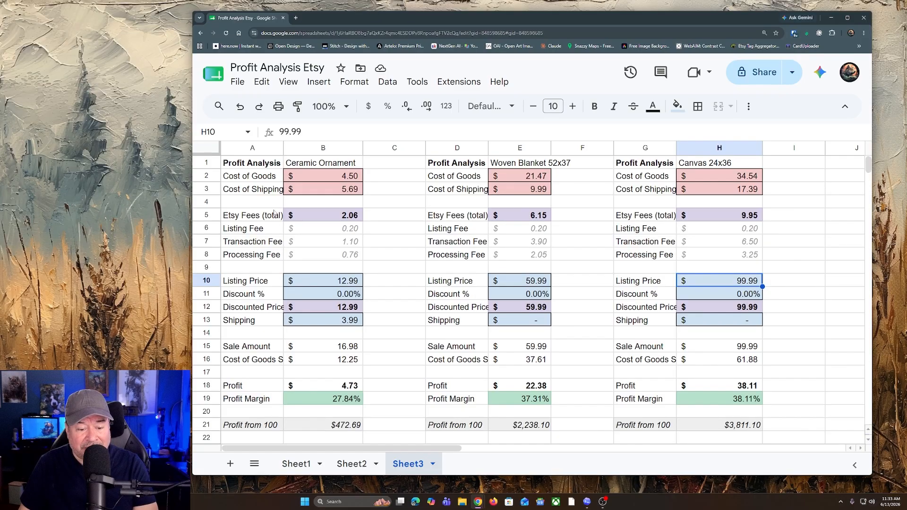
Step: Test the Ceramic Ornament's profit with a shipping charge of 0, and set the charge back to $3.99
click(317, 320)
text(0)
key(Return)
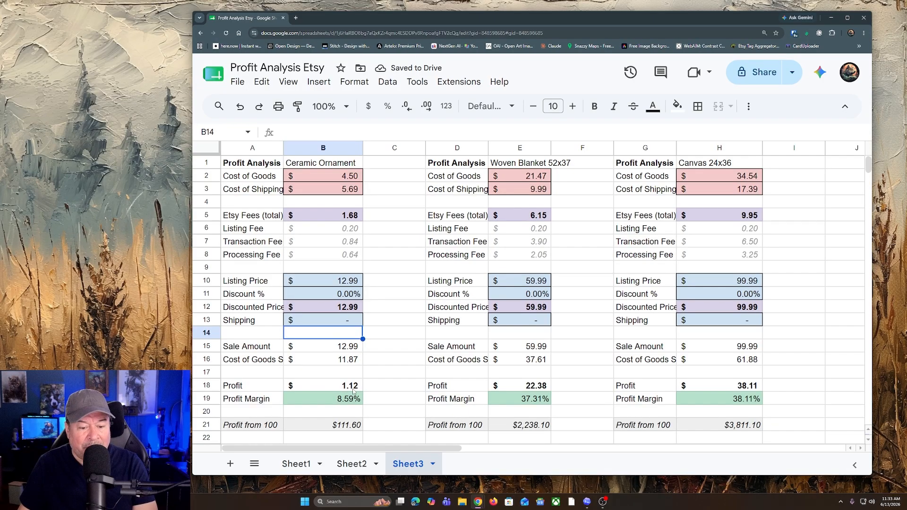
click(336, 326)
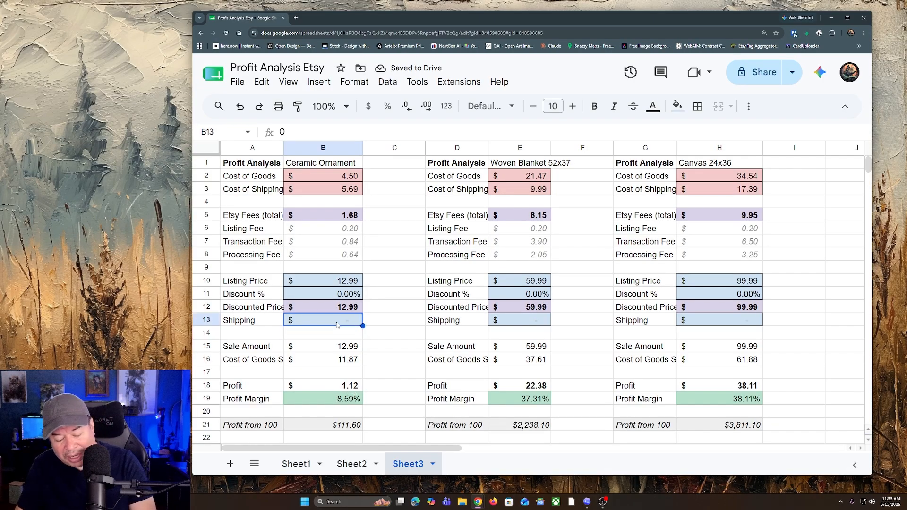
text(3.99)
key(Return)
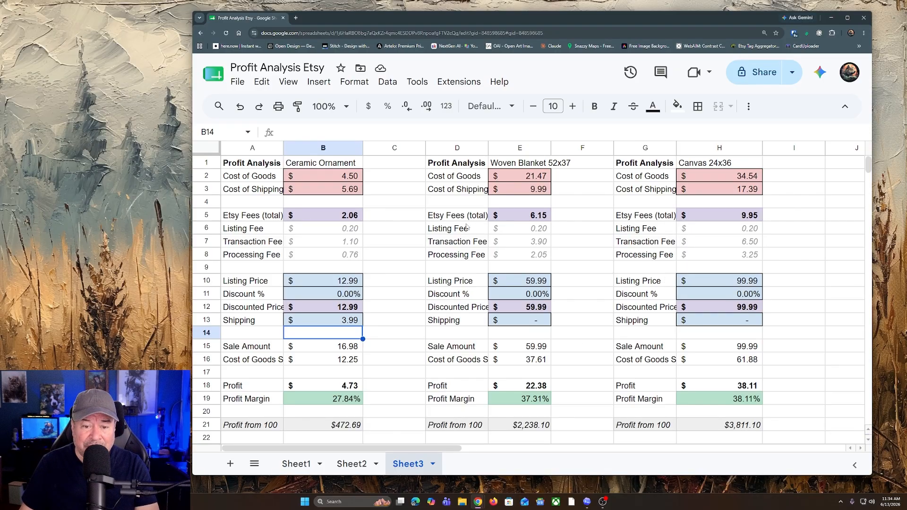
Step: Review the Woven Blanket's listing price, profit per sale and profit from 100 sales
click(528, 282)
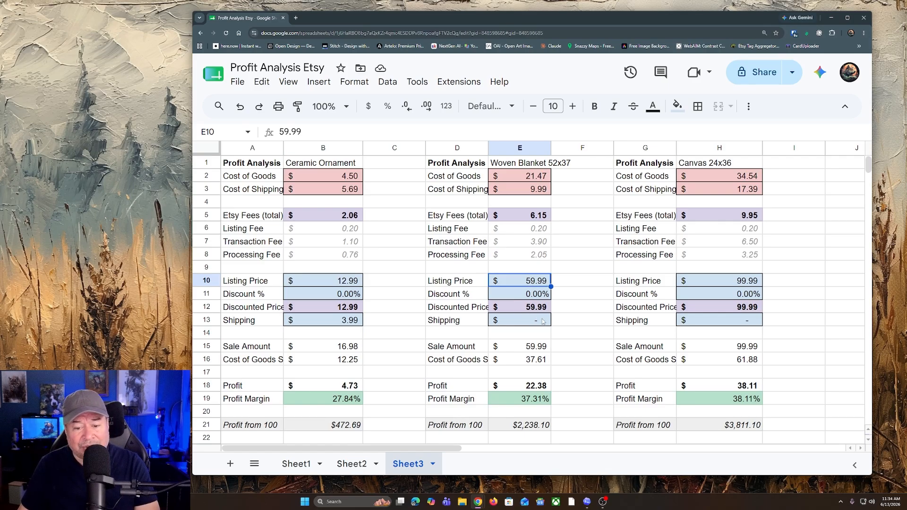
click(539, 386)
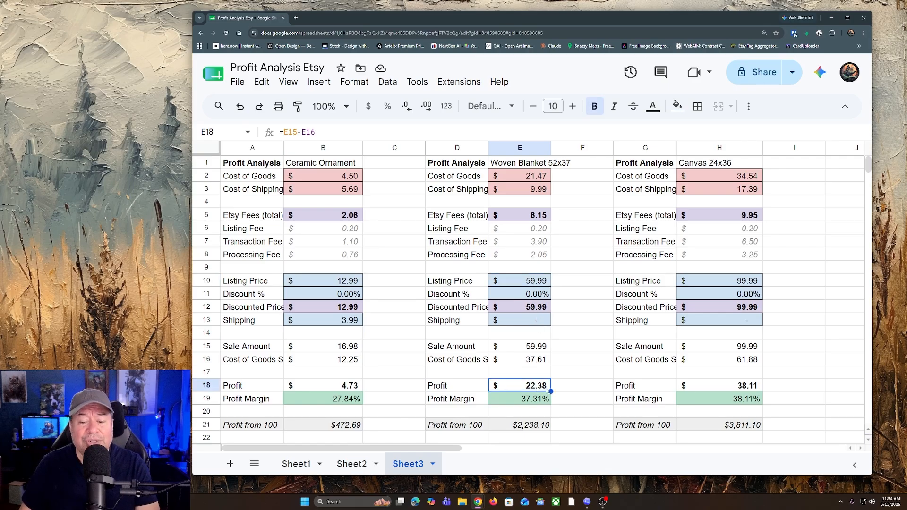
click(525, 431)
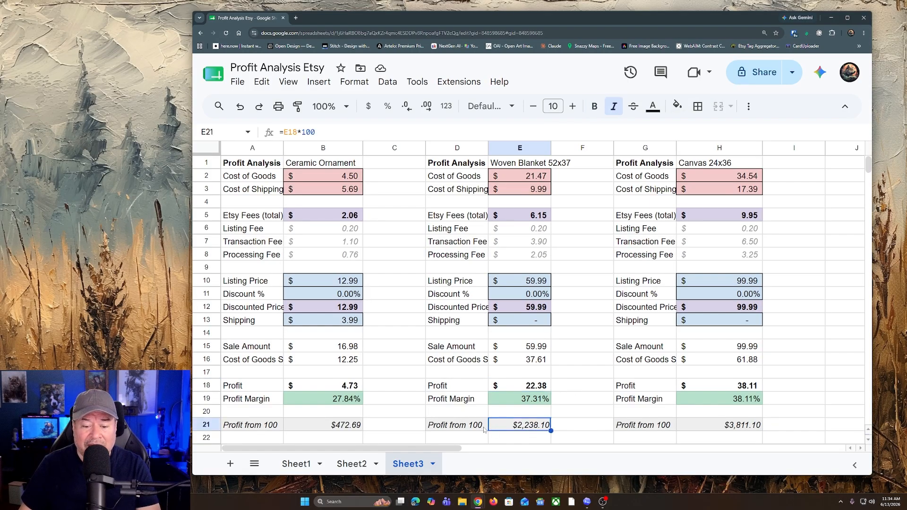
click(704, 233)
click(801, 175)
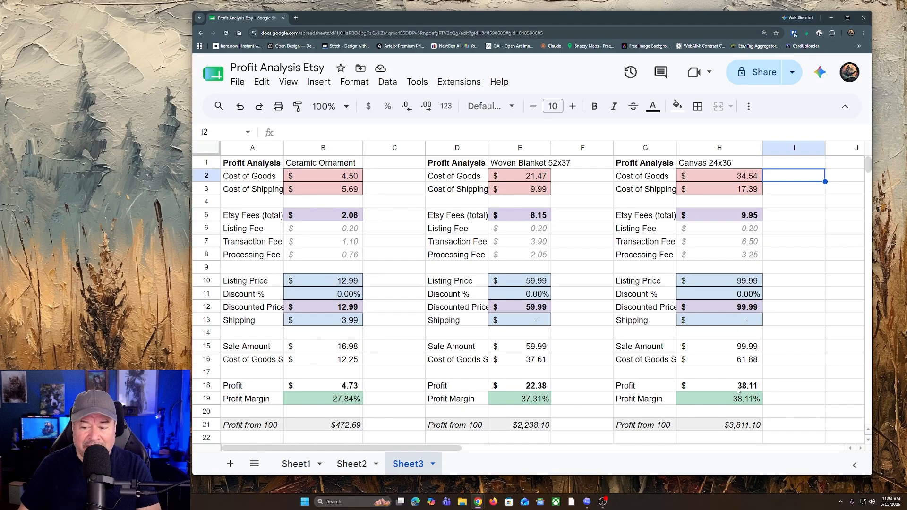
Step: Review the Canvas 24x36 profit from 100 sales and the Woven Blanket's discount percentage
click(730, 424)
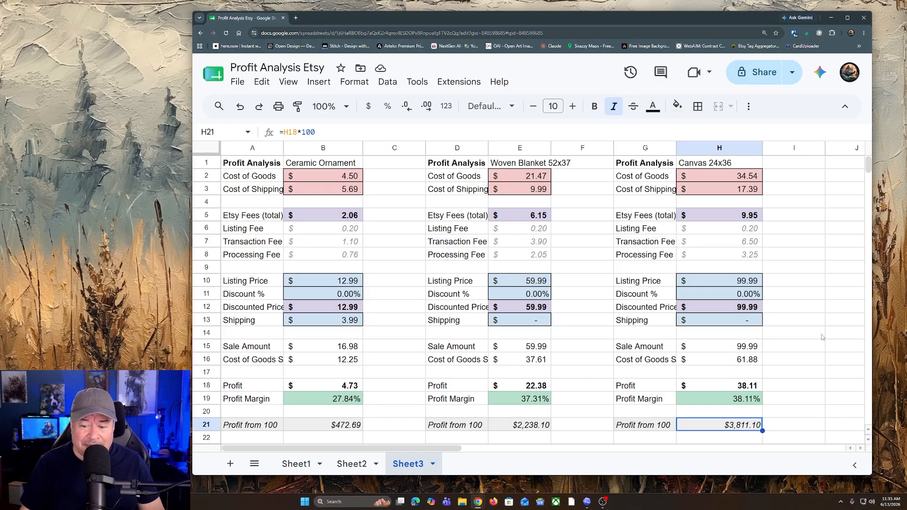
click(769, 352)
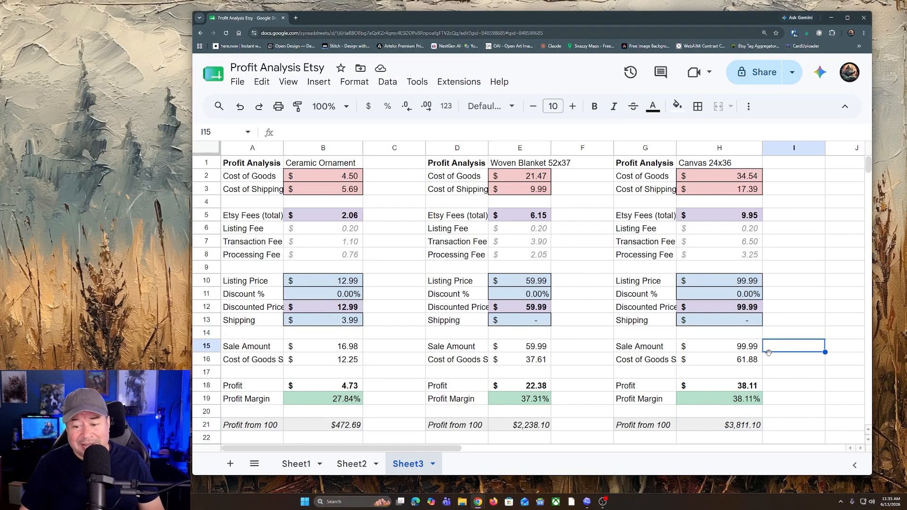
click(533, 296)
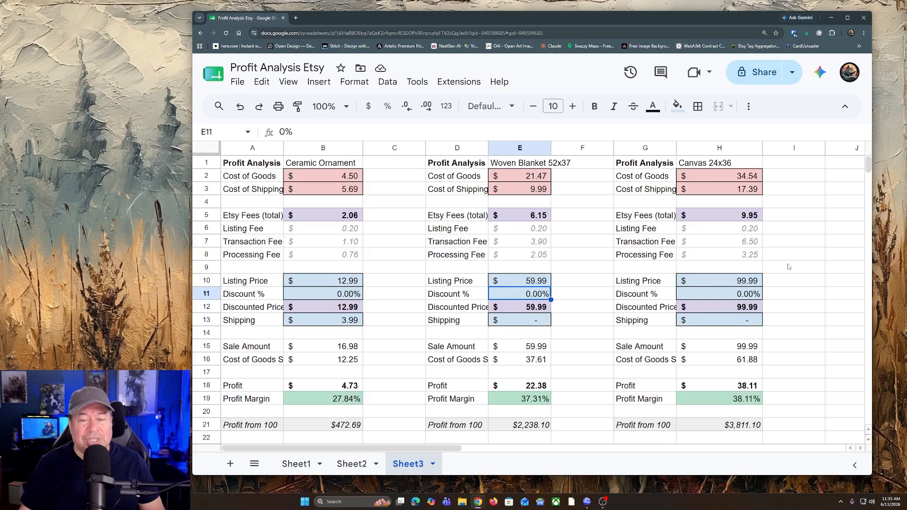